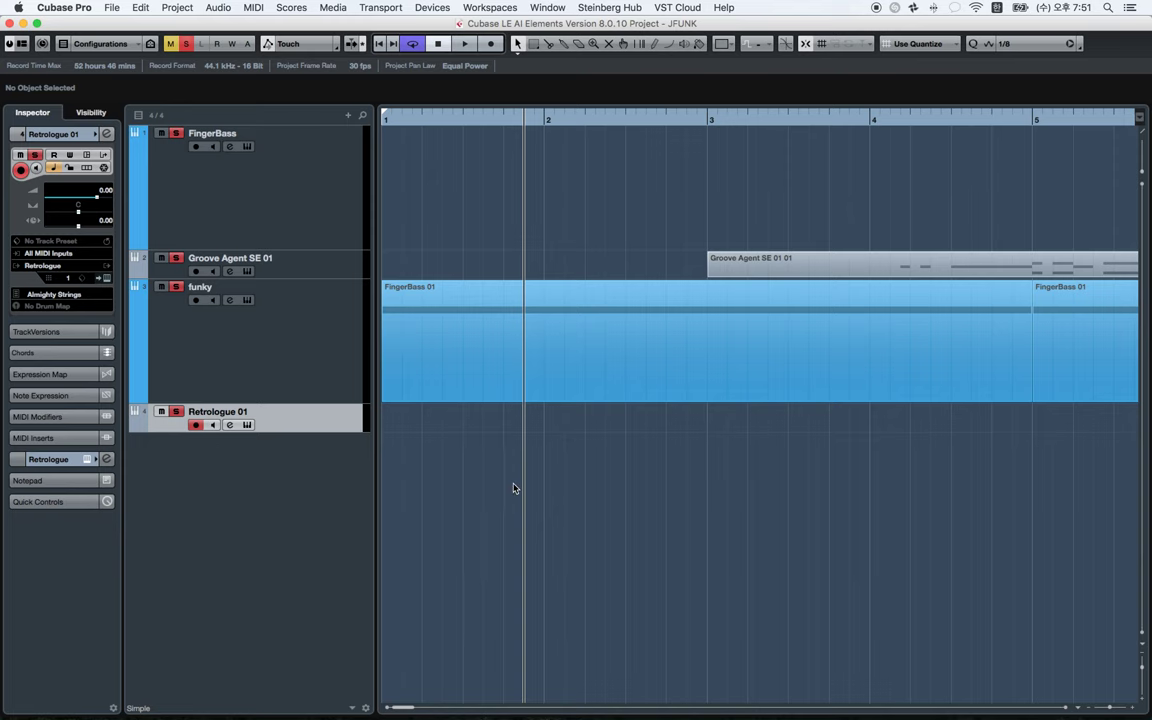
# Clear all mute and solo states across the project's tracks and return to the project start
pyautogui.hotkey('shift', 'f')
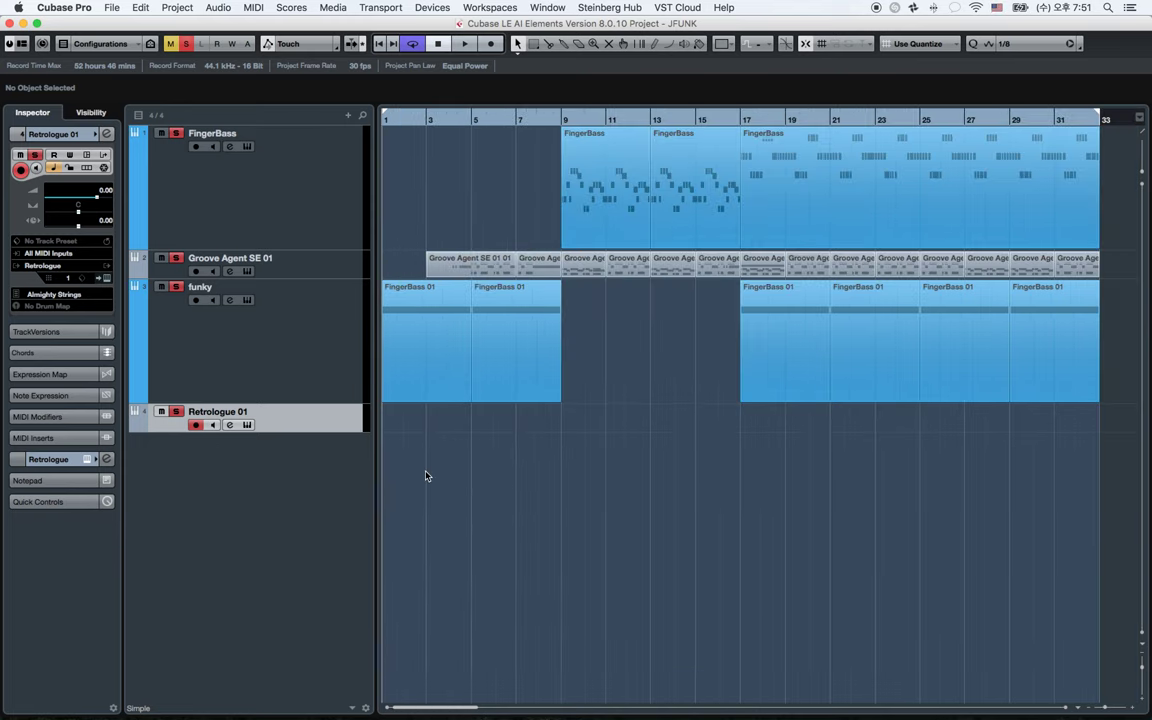
pyautogui.press('Home')
pyautogui.click(183, 45)
pyautogui.click(162, 134)
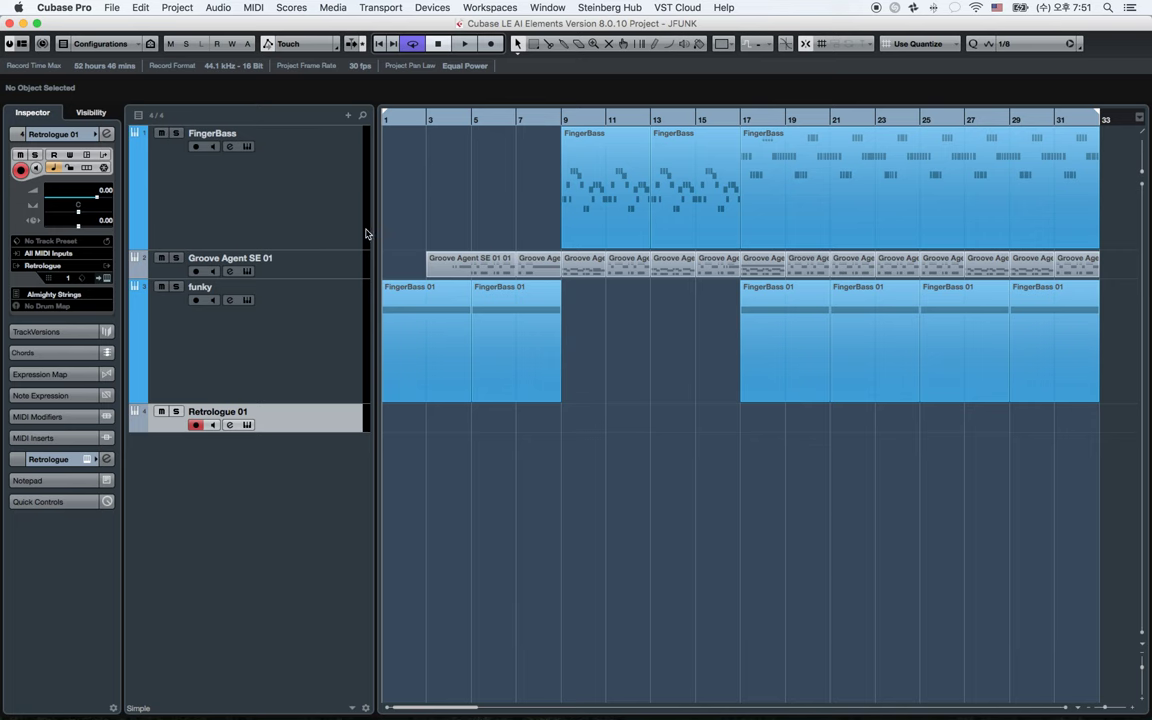
# Play the project from the start and raise the Control Room main level to 3.40 in the MixConsole
pyautogui.press('space')
pyautogui.press('F3')
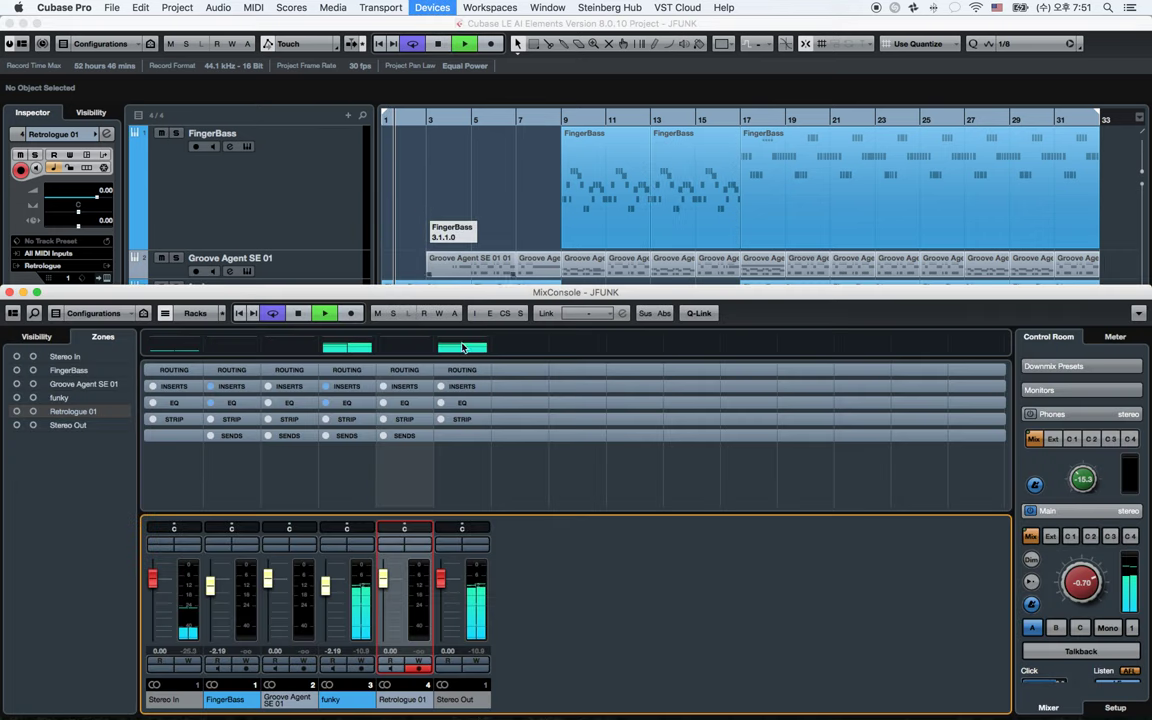
pyautogui.click(1078, 582)
pyautogui.scroll(5, 1078, 582)
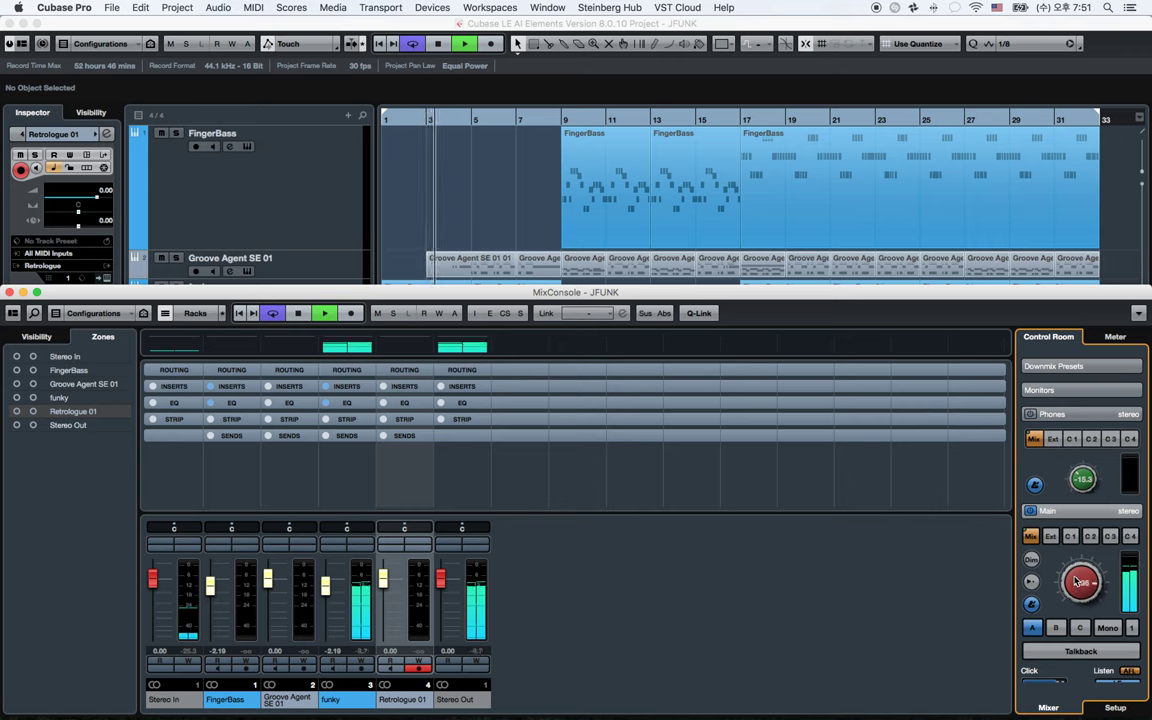
pyautogui.scroll(2, 1078, 588)
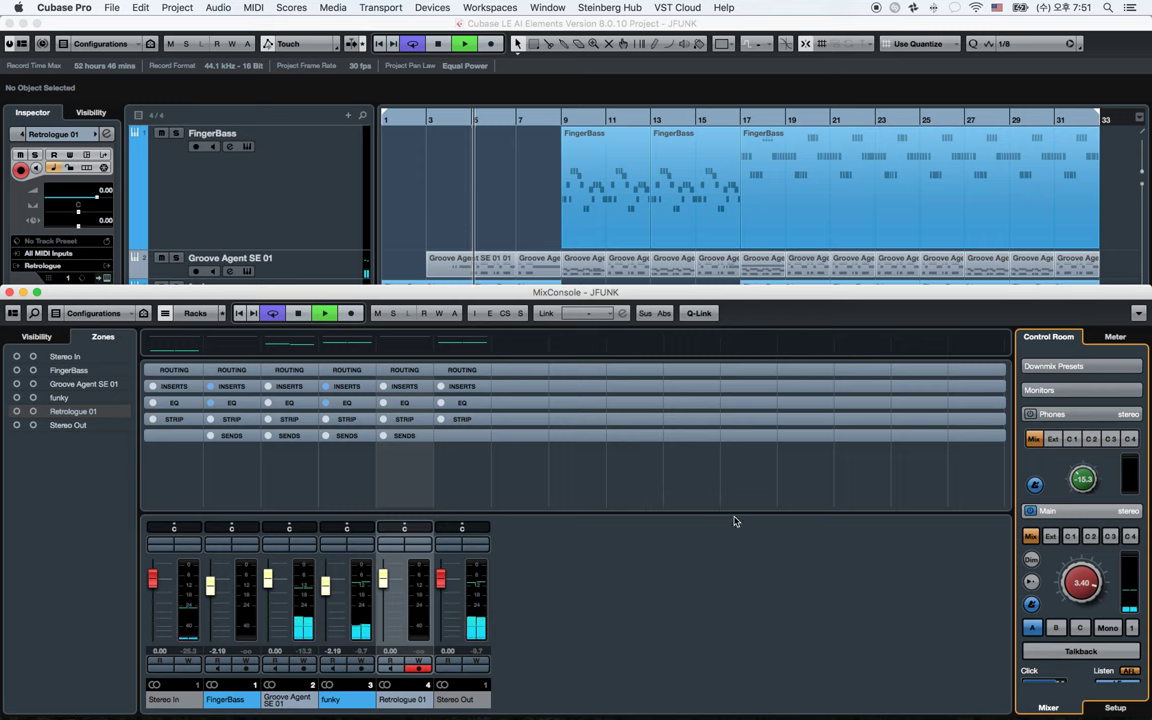
pyautogui.press('space')
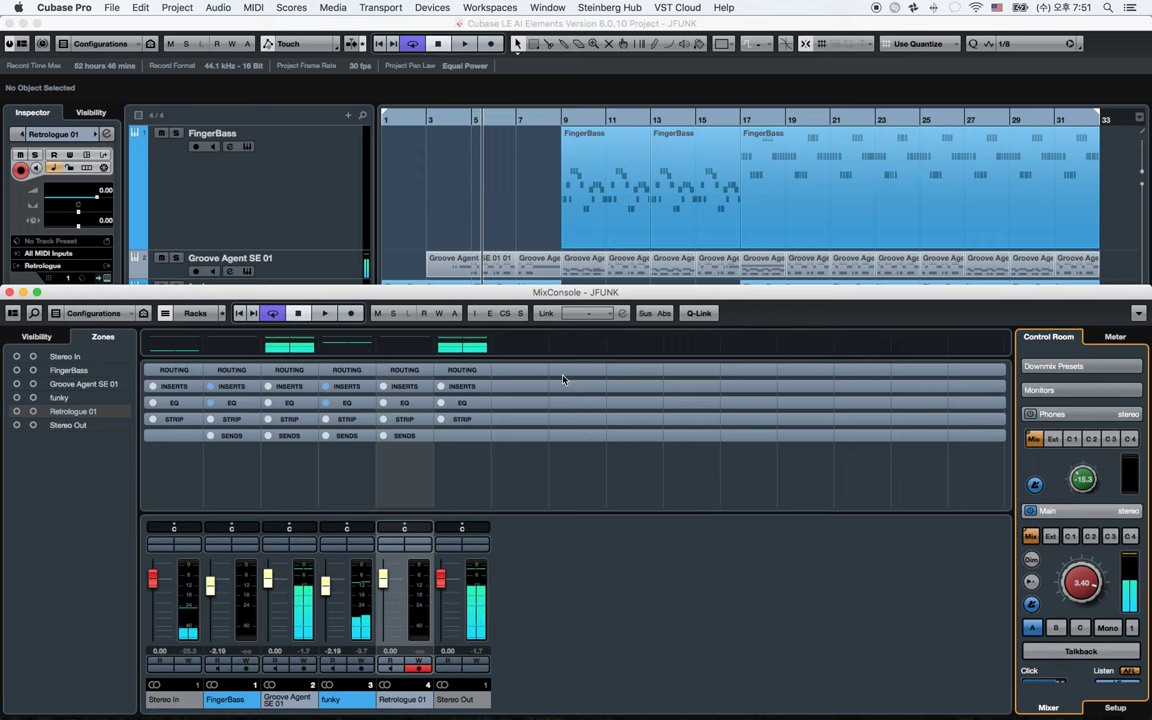
# Select the FingerBass track in the project window and resume playback
pyautogui.click(320, 191)
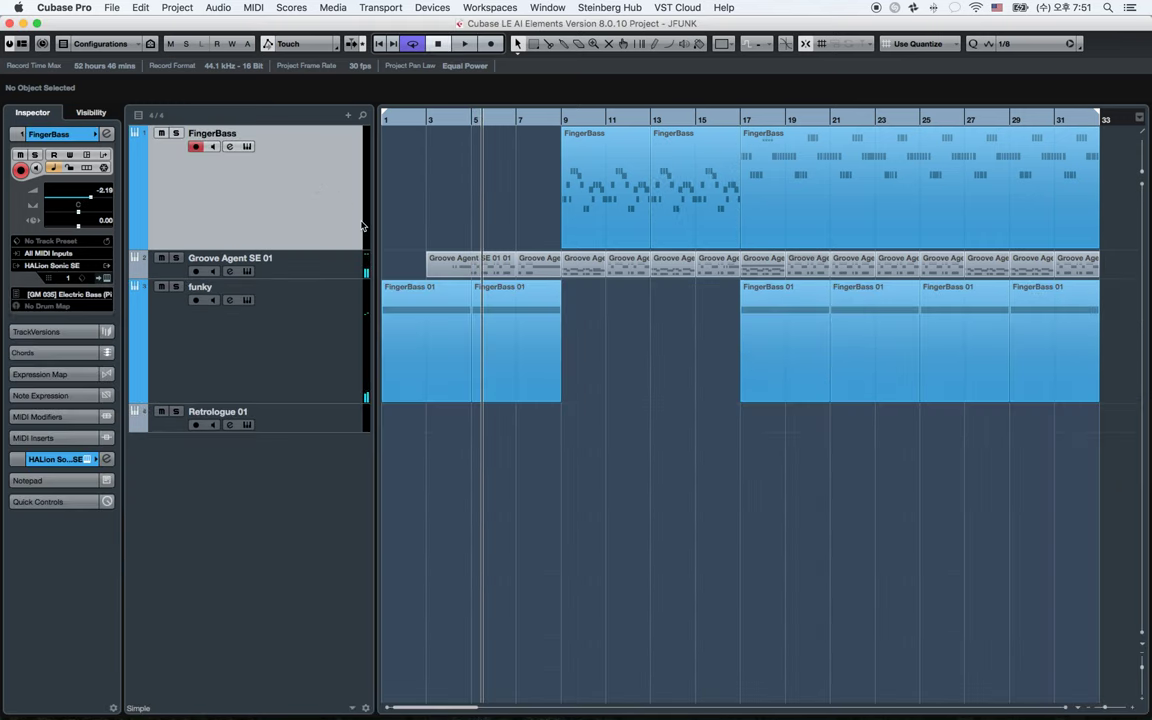
pyautogui.hotkey('ctrl', 'Up')
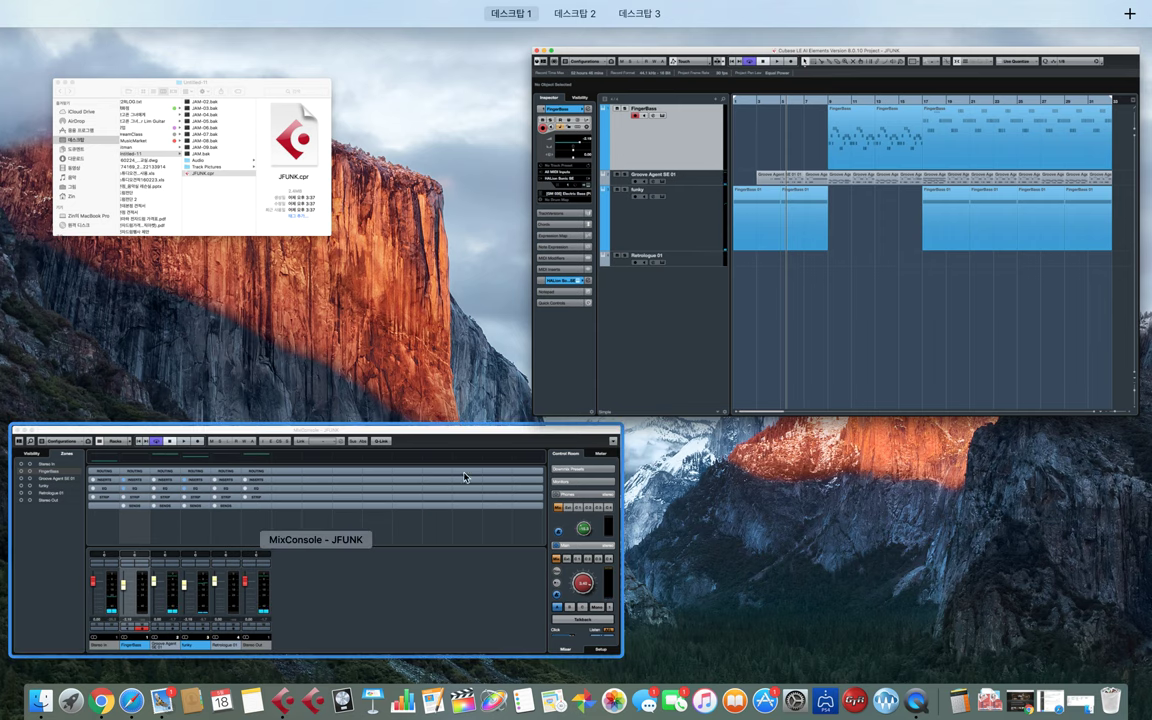
pyautogui.click(611, 330)
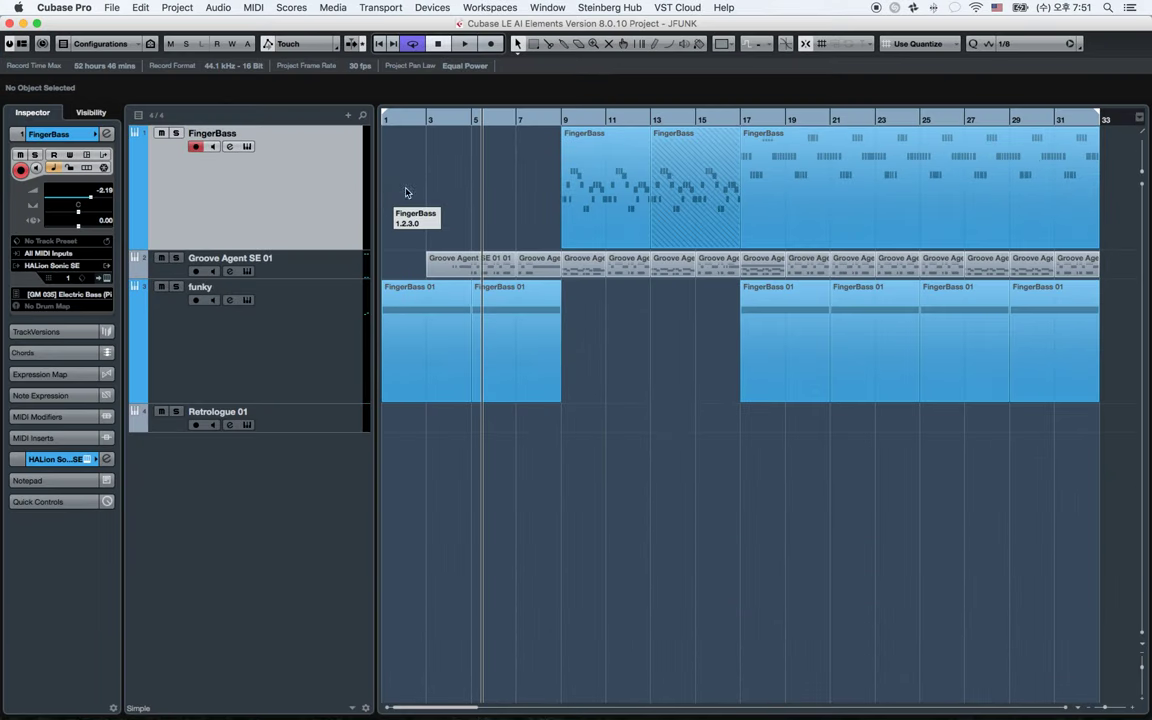
pyautogui.click(439, 122)
pyautogui.press('space')
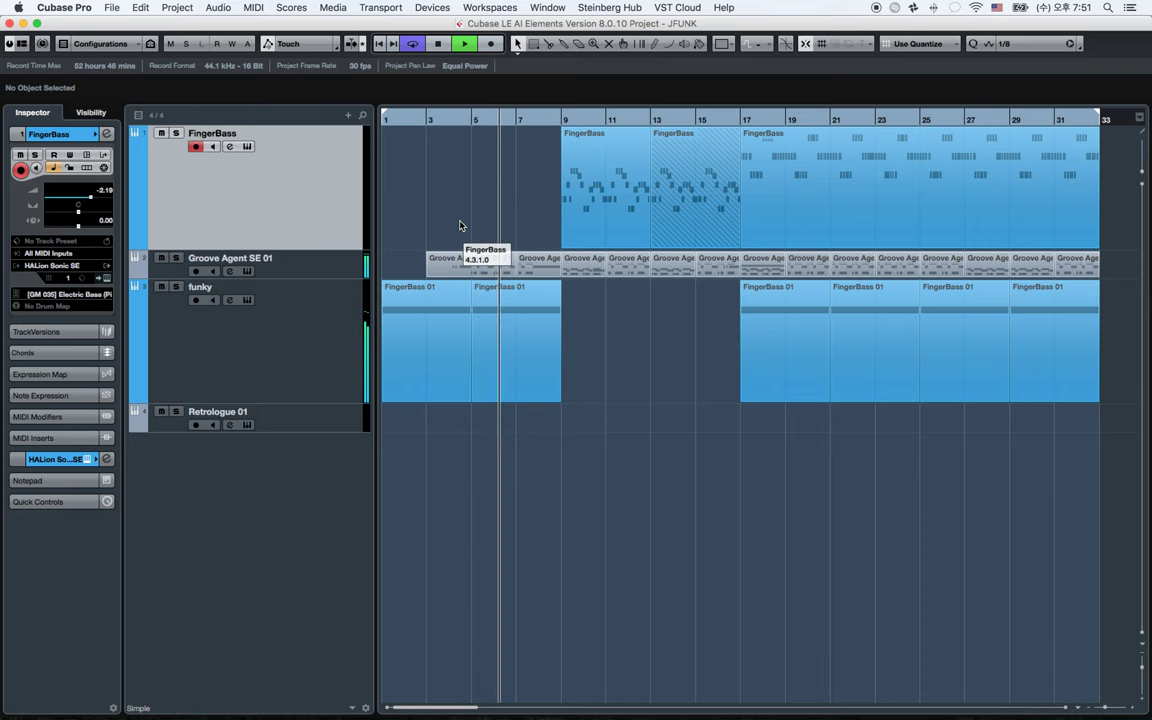
# Pin Stereo In to the left zone and Stereo Out to the right zone of the MixConsole, and stop playback
pyautogui.press('F3')
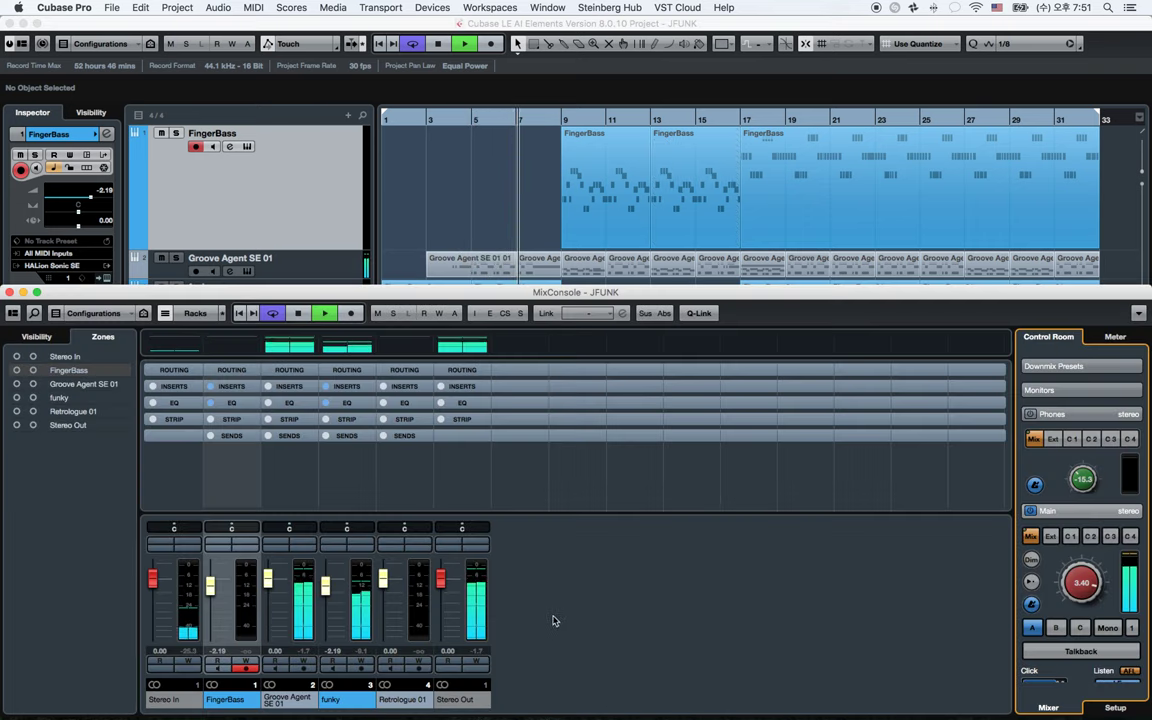
pyautogui.click(16, 356)
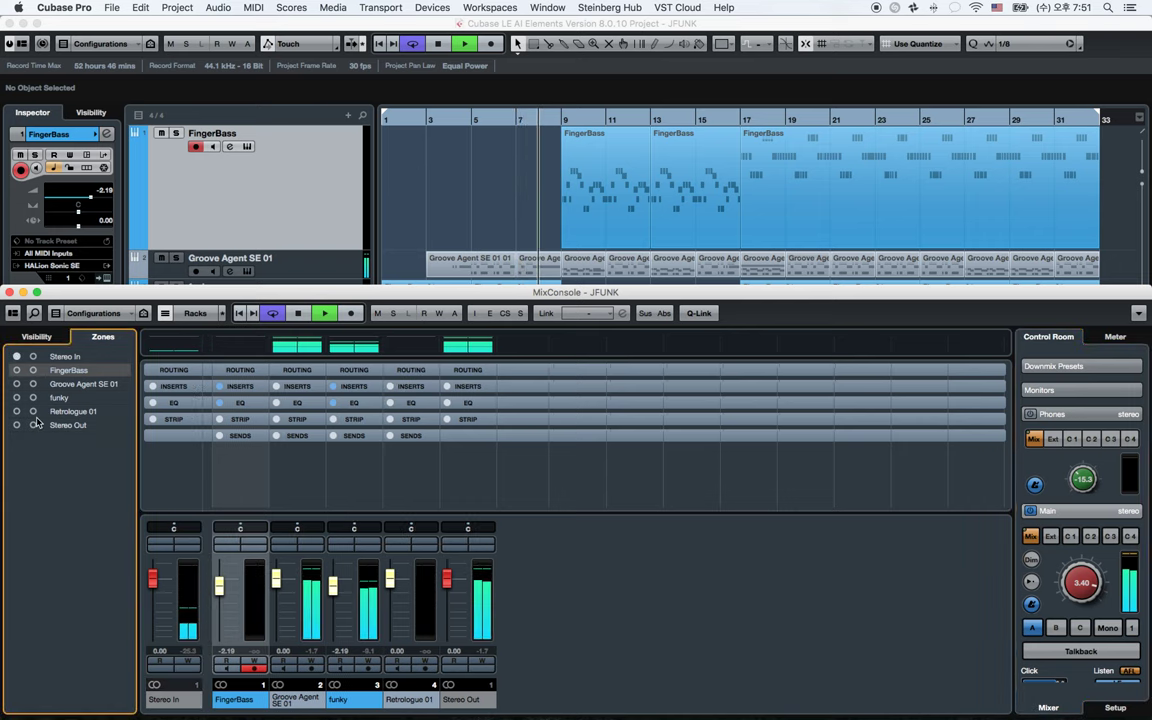
pyautogui.click(33, 425)
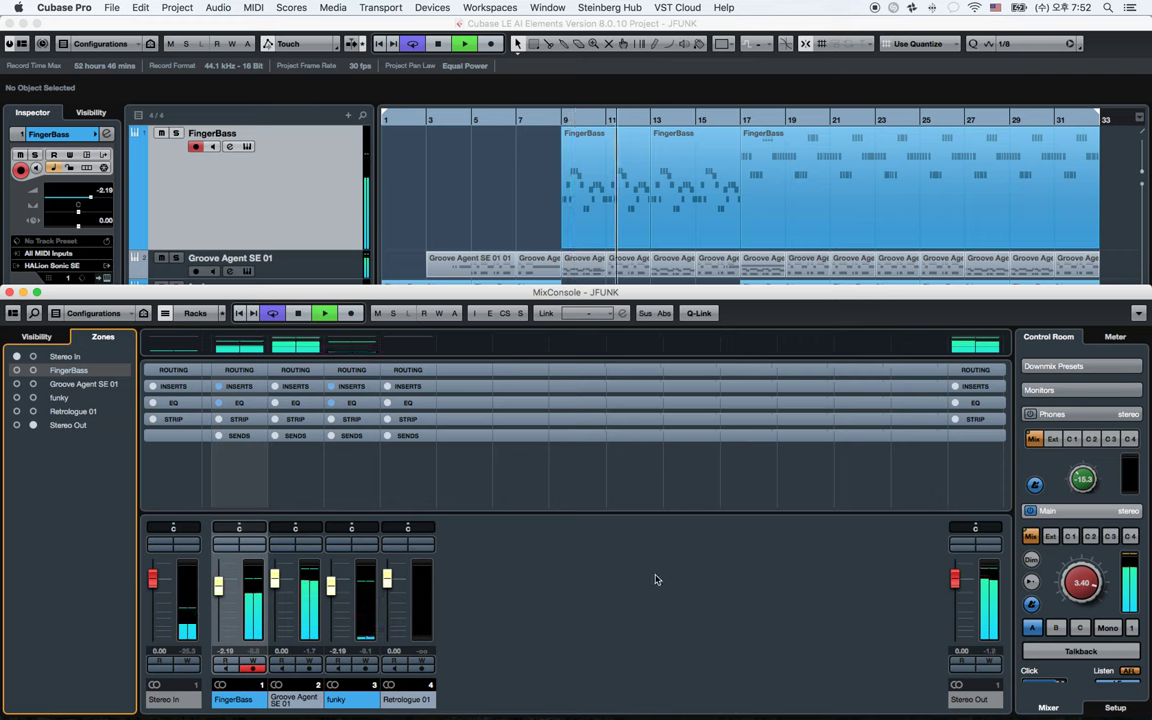
pyautogui.press('space')
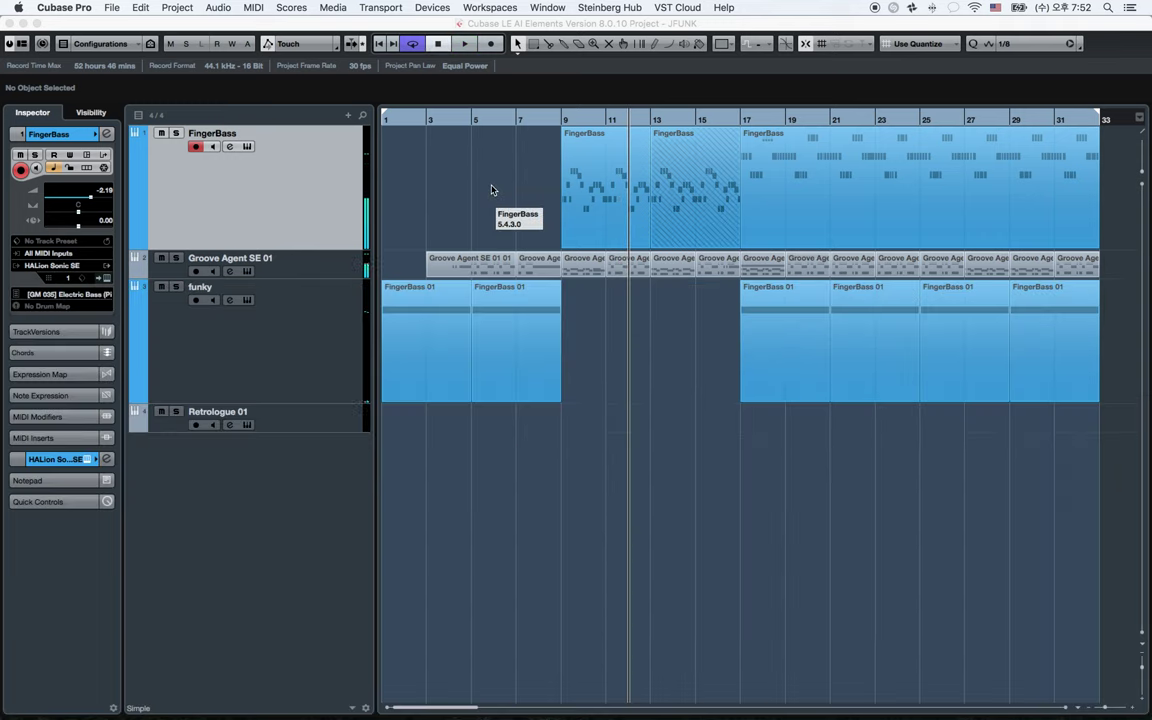
# Glue the FingerBass track's separate parts from bar 9 to bar 33 into one continuous part
pyautogui.click(488, 188)
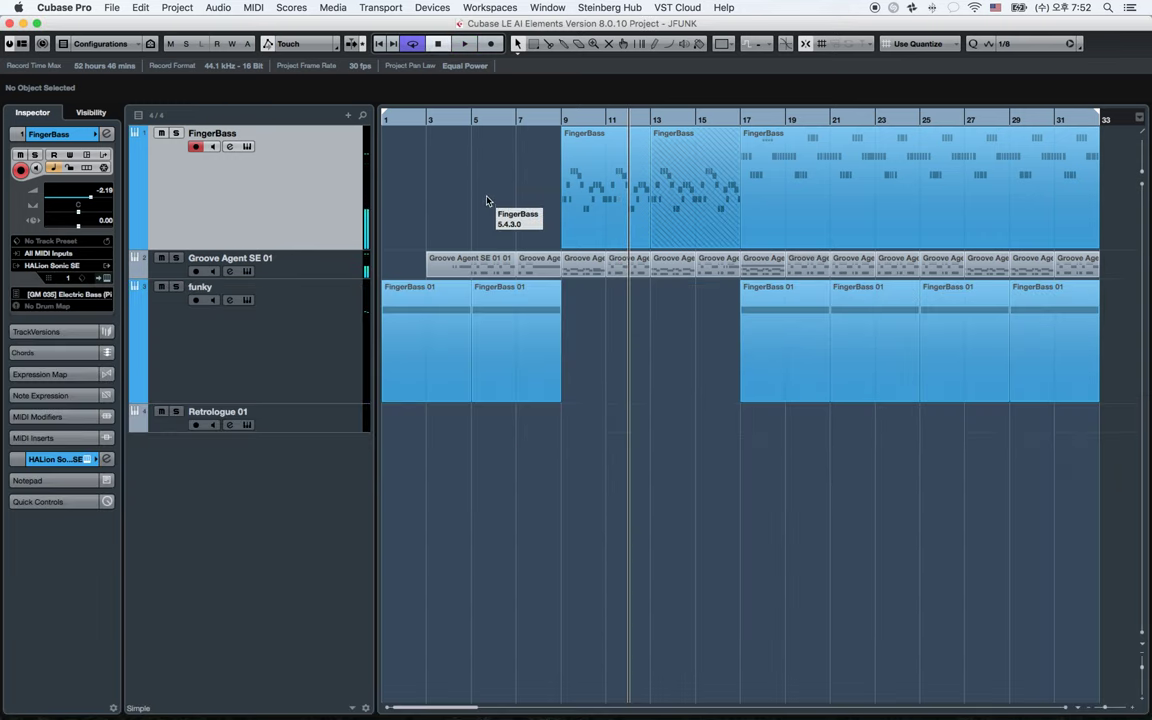
pyautogui.click(637, 201)
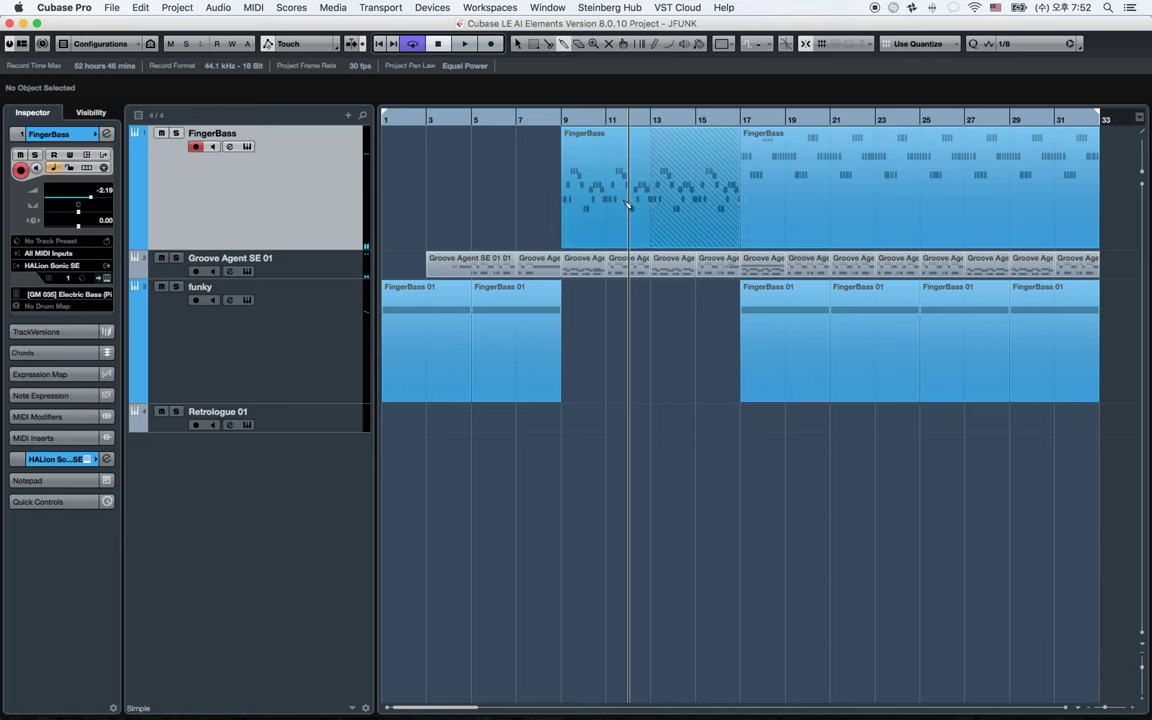
pyautogui.click(627, 205)
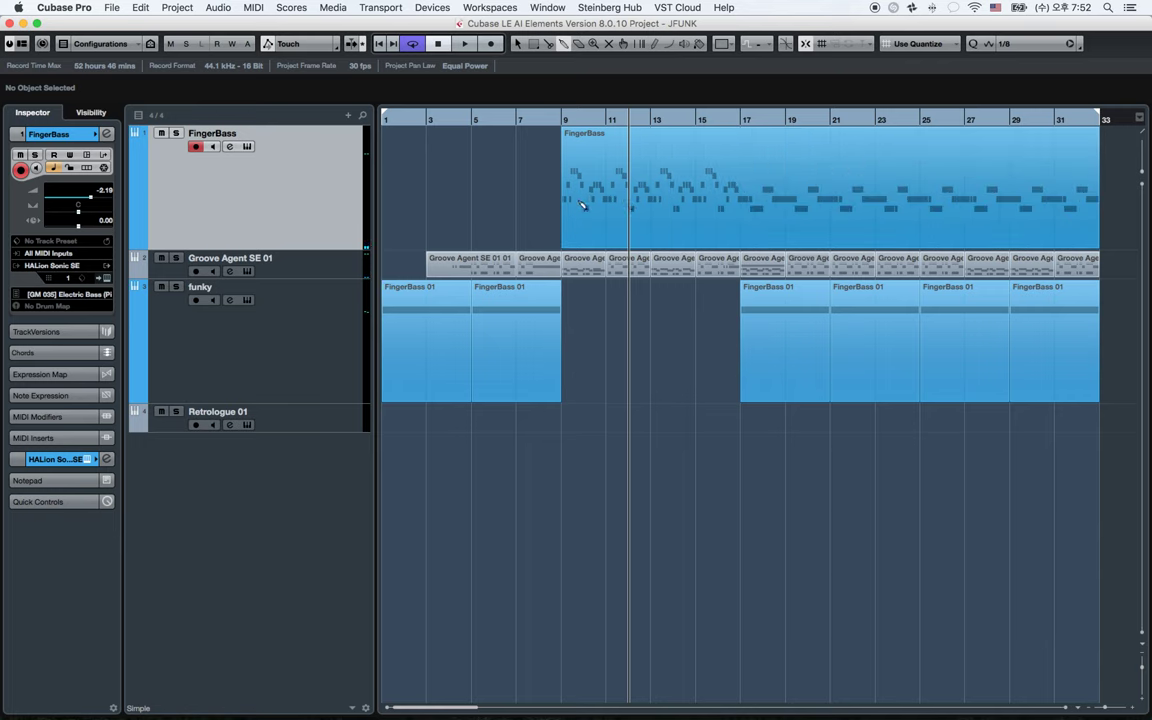
pyautogui.press('1')
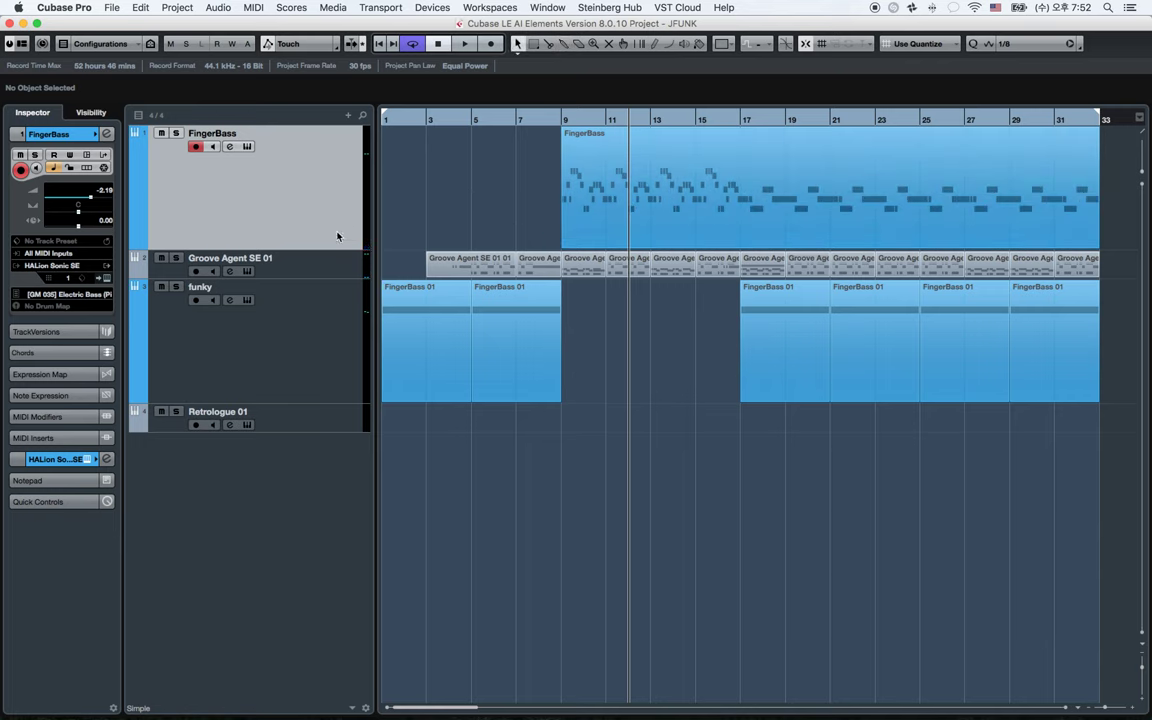
# Reduce the heights of the FingerBass and funky tracks to compact the track list
pyautogui.moveTo(336, 248); pyautogui.dragTo(336, 161)
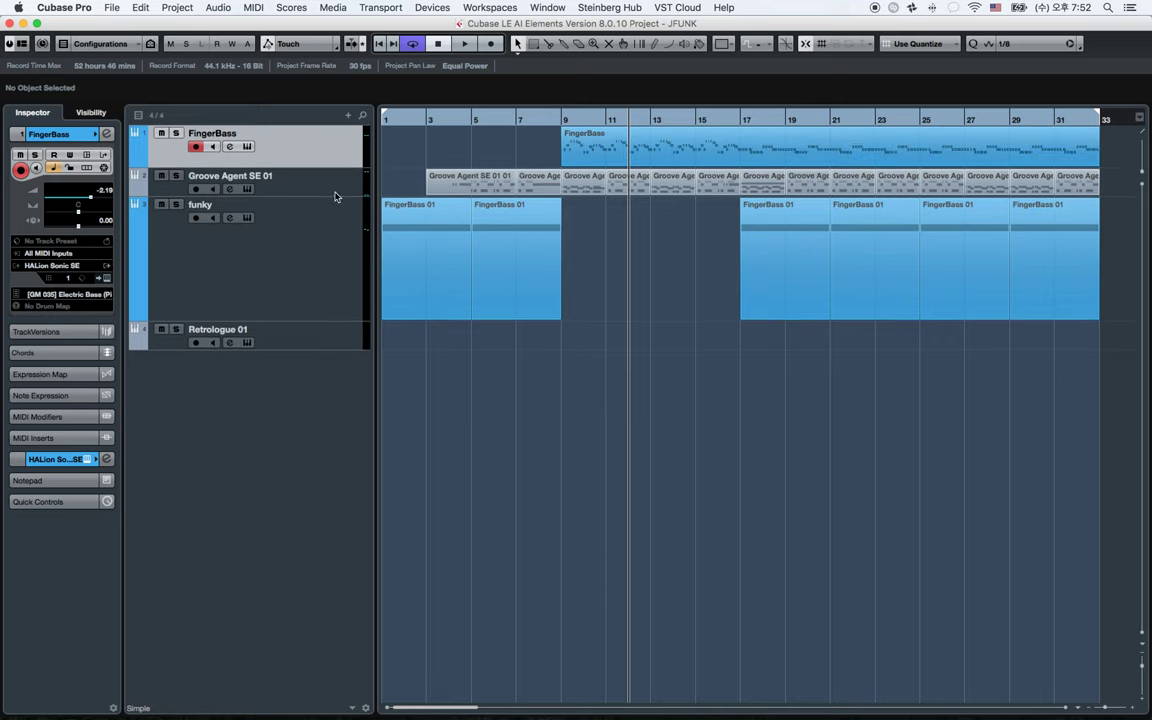
pyautogui.moveTo(324, 321); pyautogui.dragTo(328, 234)
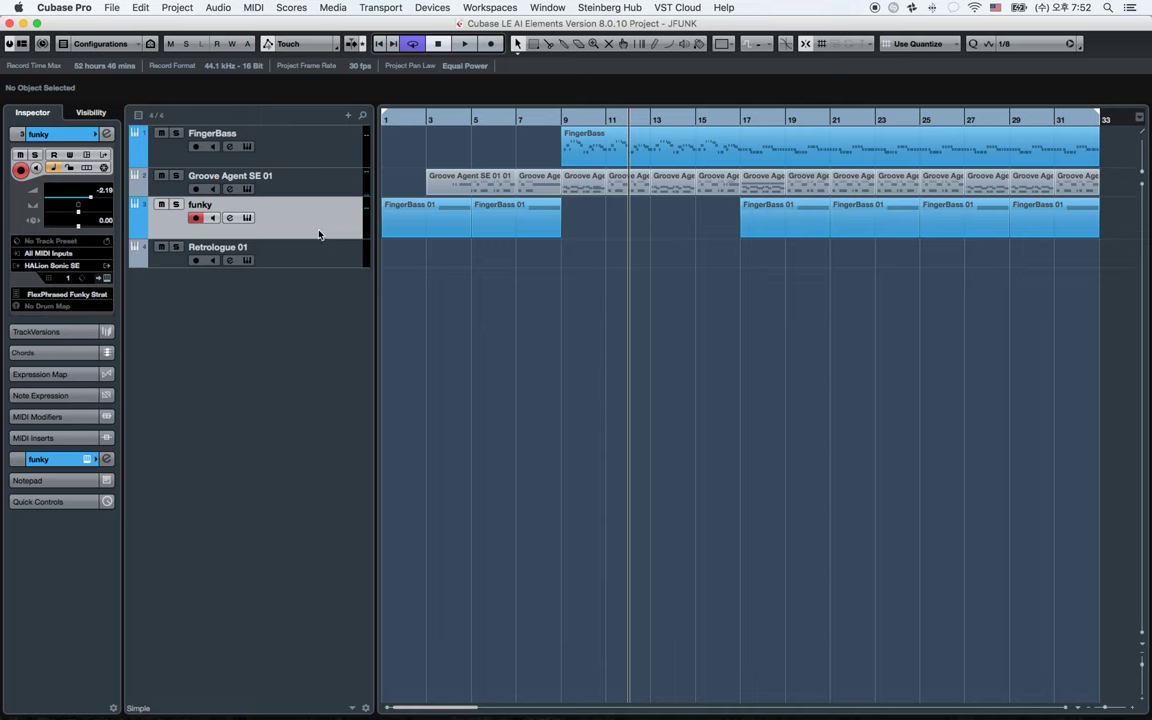
# Open the Retrologue 01 track's instrument editor, view its sound preset list, and close the editor
pyautogui.click(320, 260)
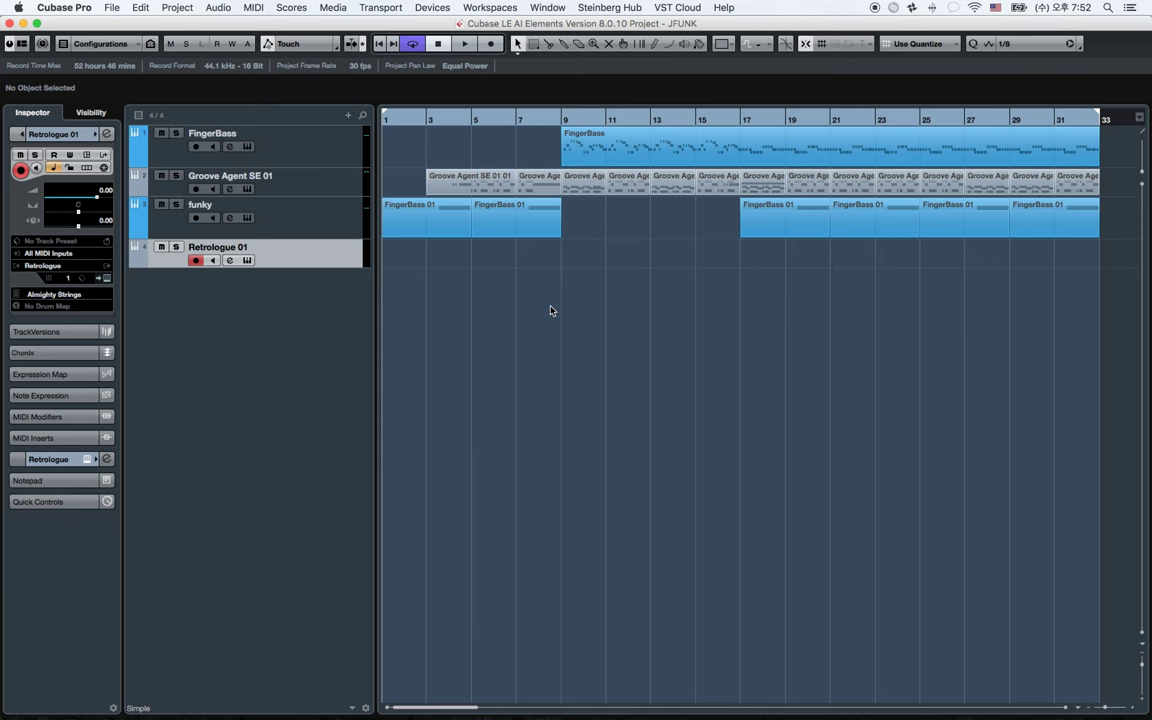
pyautogui.click(246, 260)
pyautogui.moveTo(968, 108); pyautogui.dragTo(824, 63)
pyautogui.moveTo(689, 509); pyautogui.dragTo(599, 517)
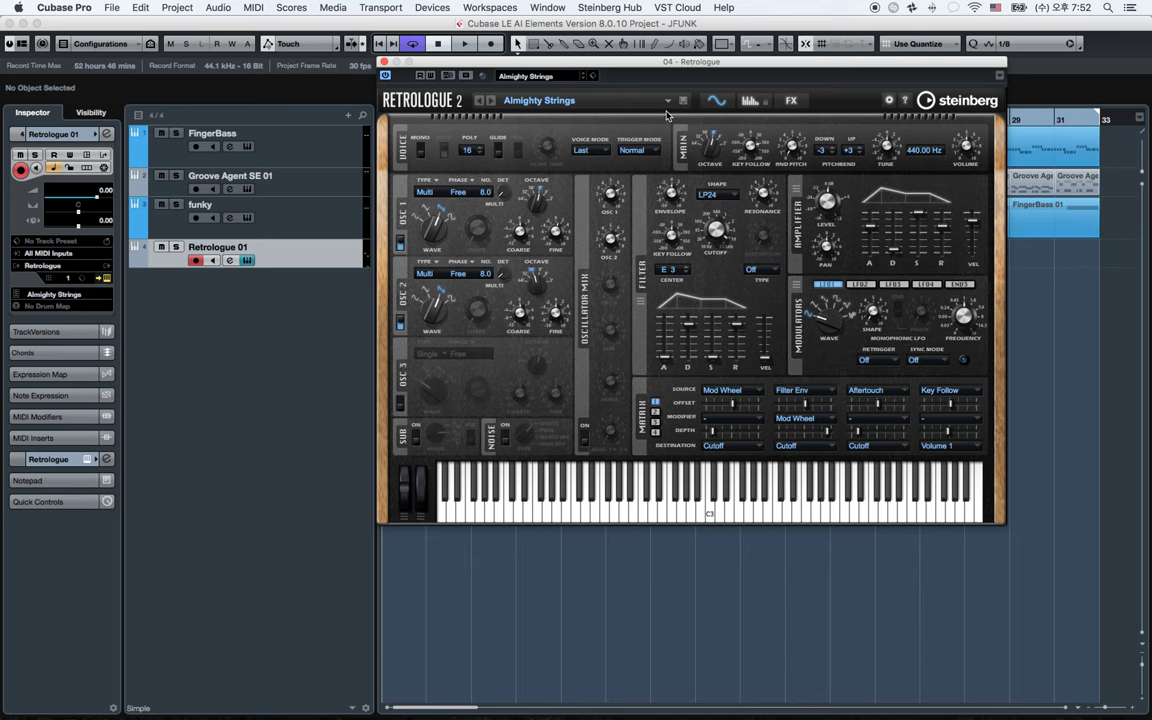
pyautogui.click(669, 102)
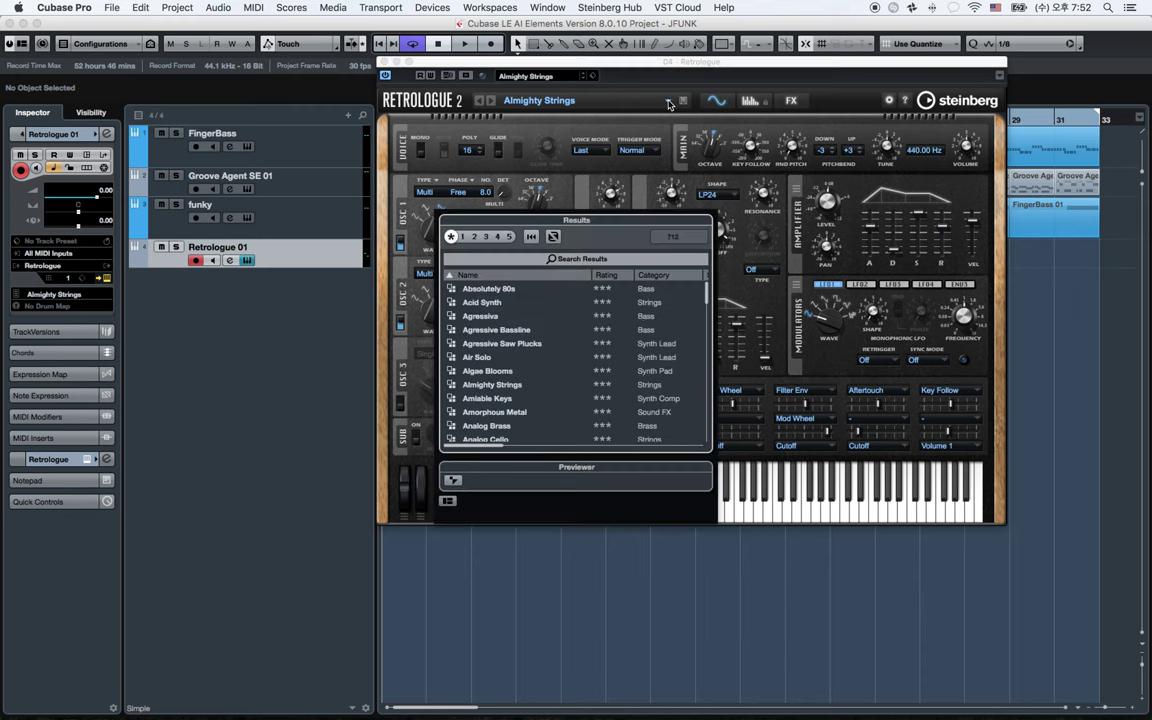
pyautogui.click(603, 203)
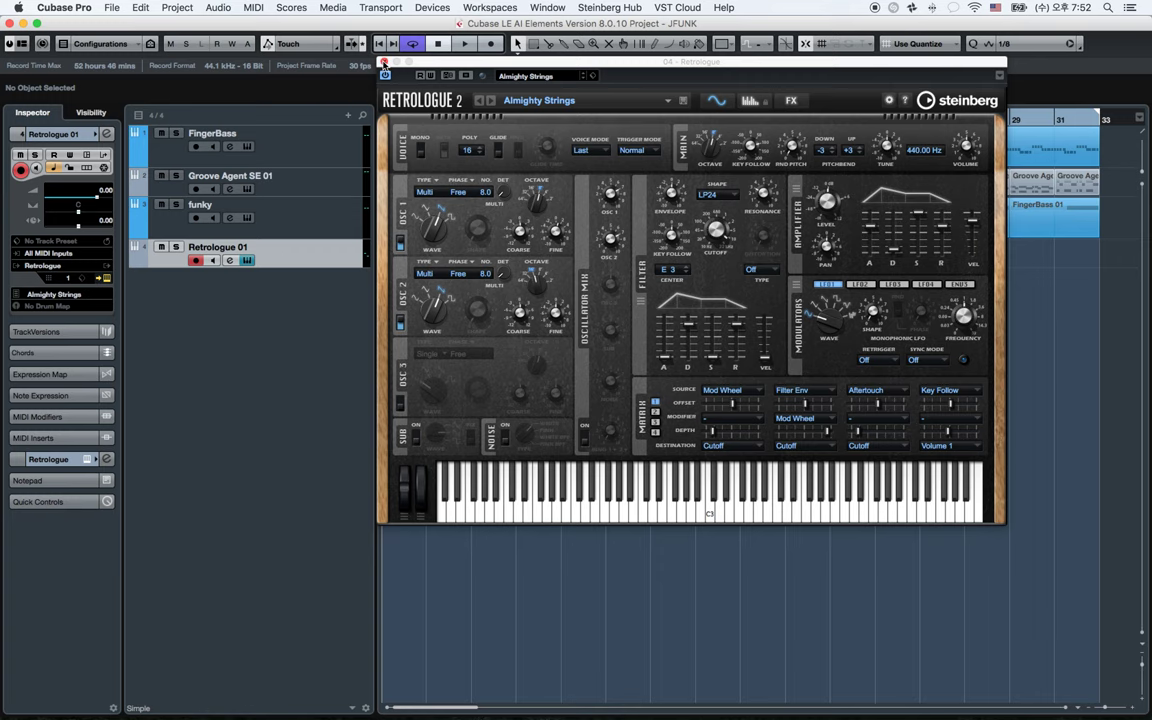
pyautogui.click(384, 62)
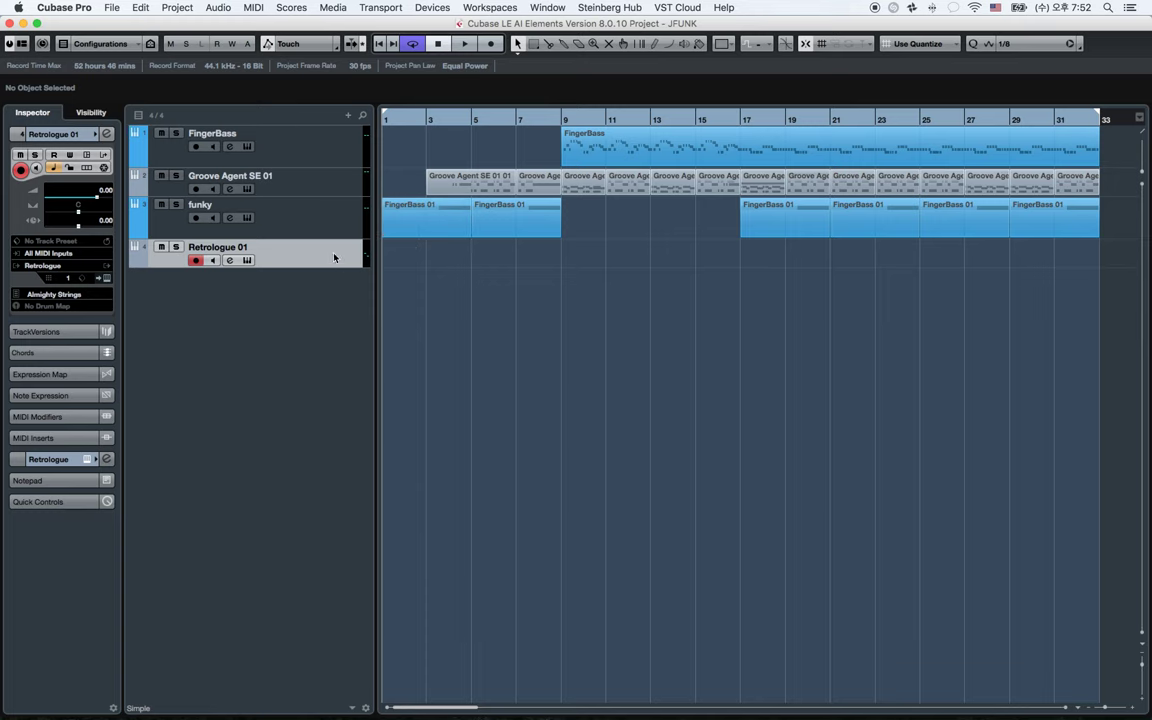
# Step through the tracks in the track list and select the Groove Agent SE 01 track
pyautogui.click(338, 222)
pyautogui.press('Up')
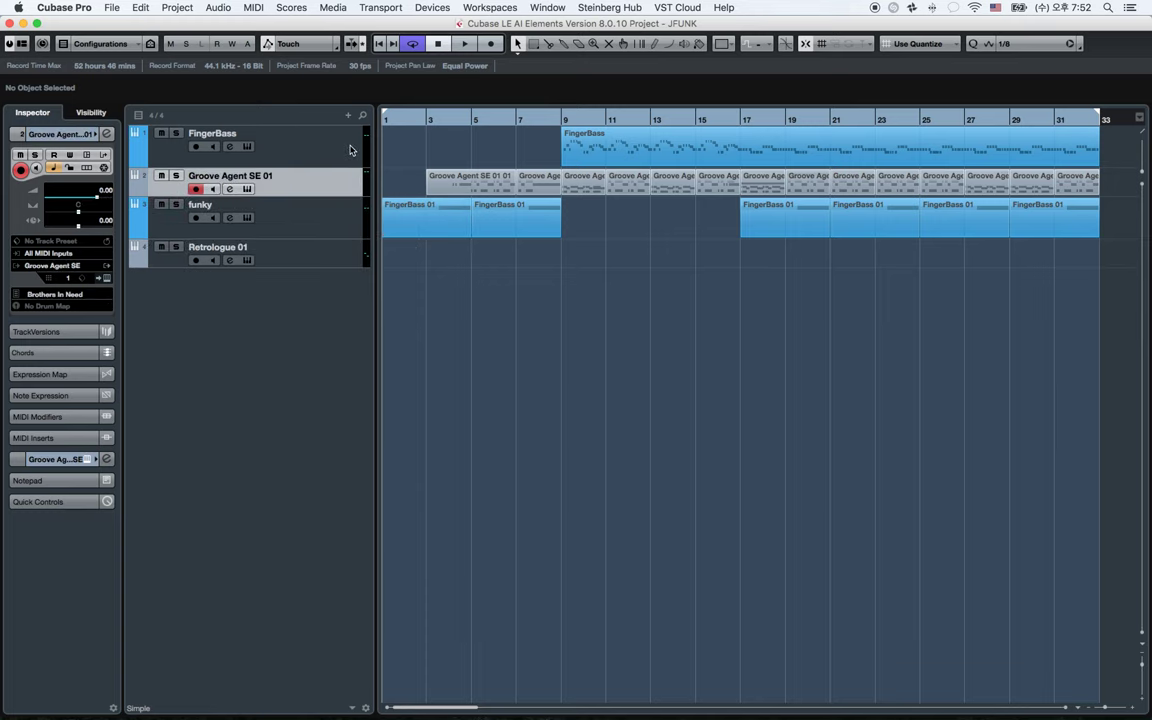
pyautogui.press('Up')
pyautogui.press('Down')
pyautogui.press('Down')
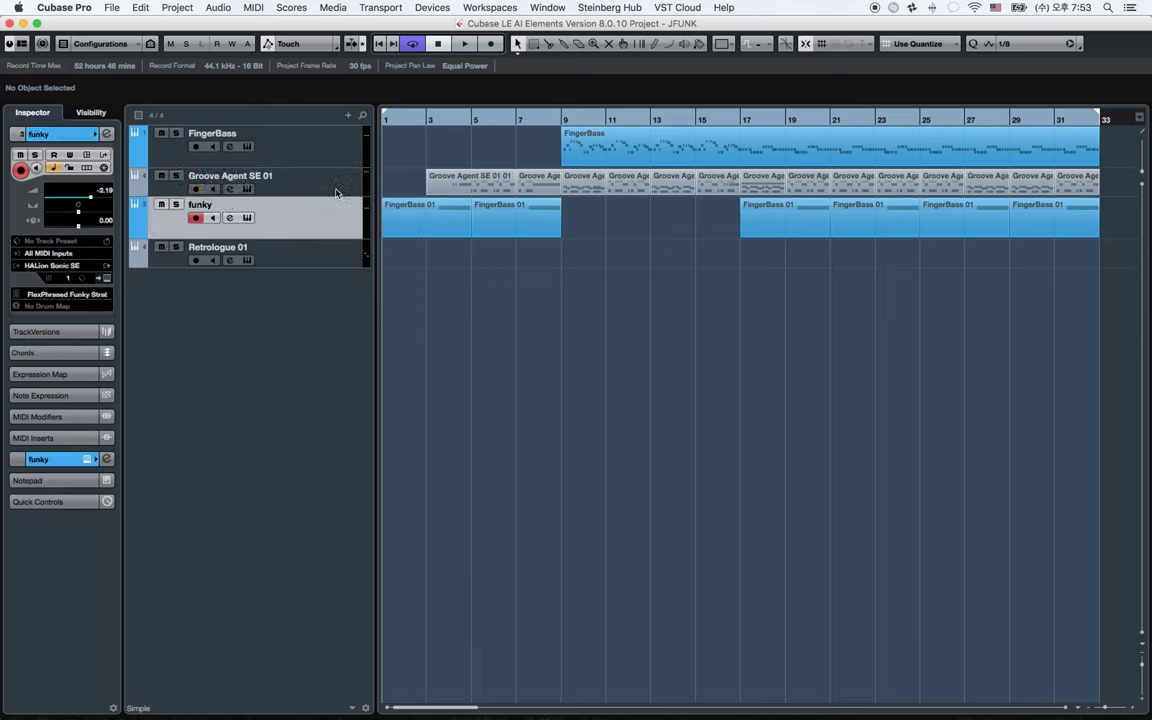
pyautogui.click(337, 193)
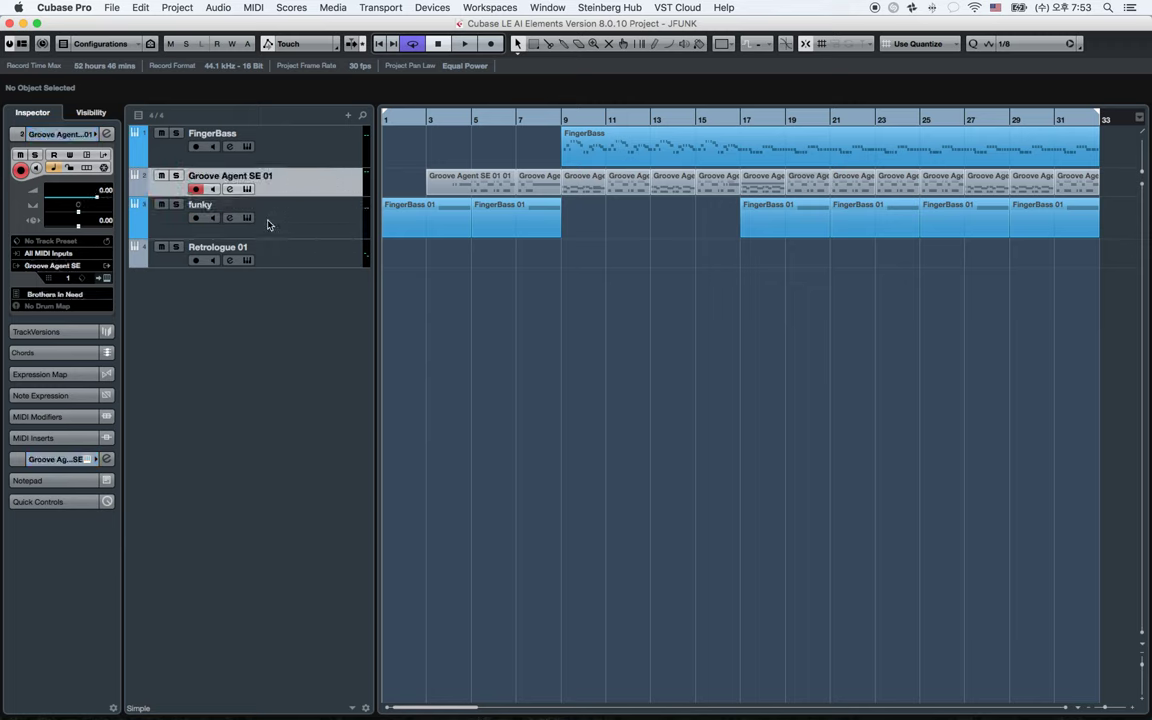
# Enlarge the MixConsole window vertically to make more room for its racks, and return to the project window
pyautogui.press('F3')
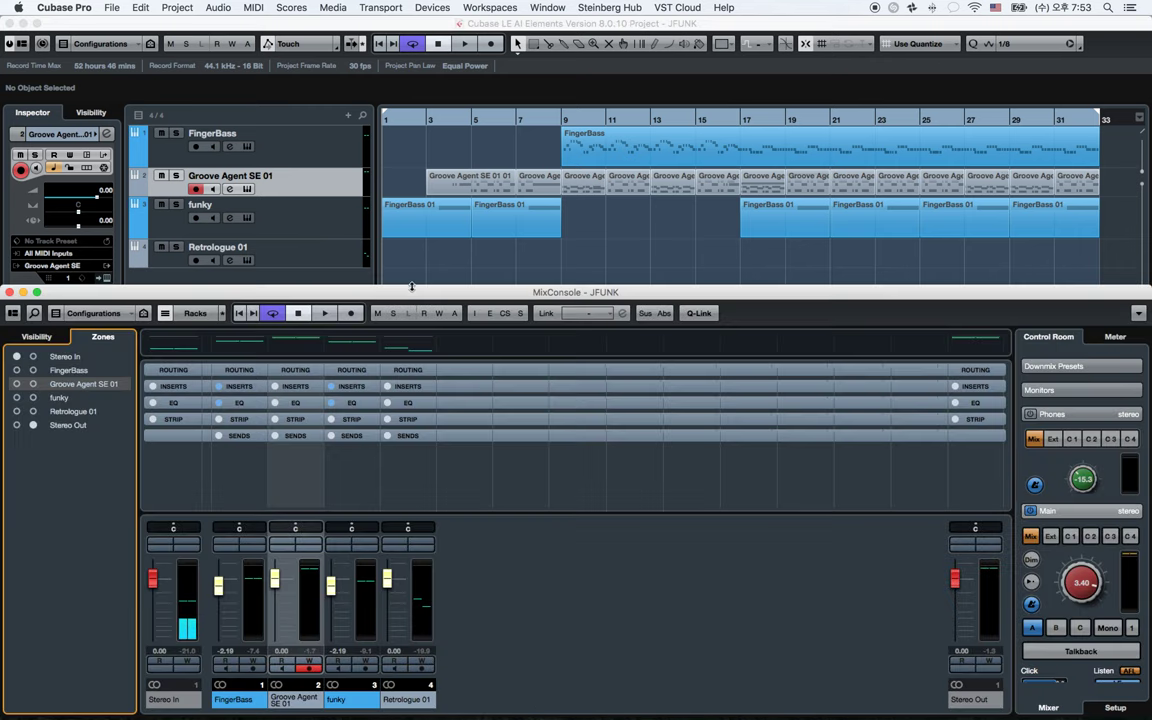
pyautogui.moveTo(372, 287); pyautogui.dragTo(432, 126)
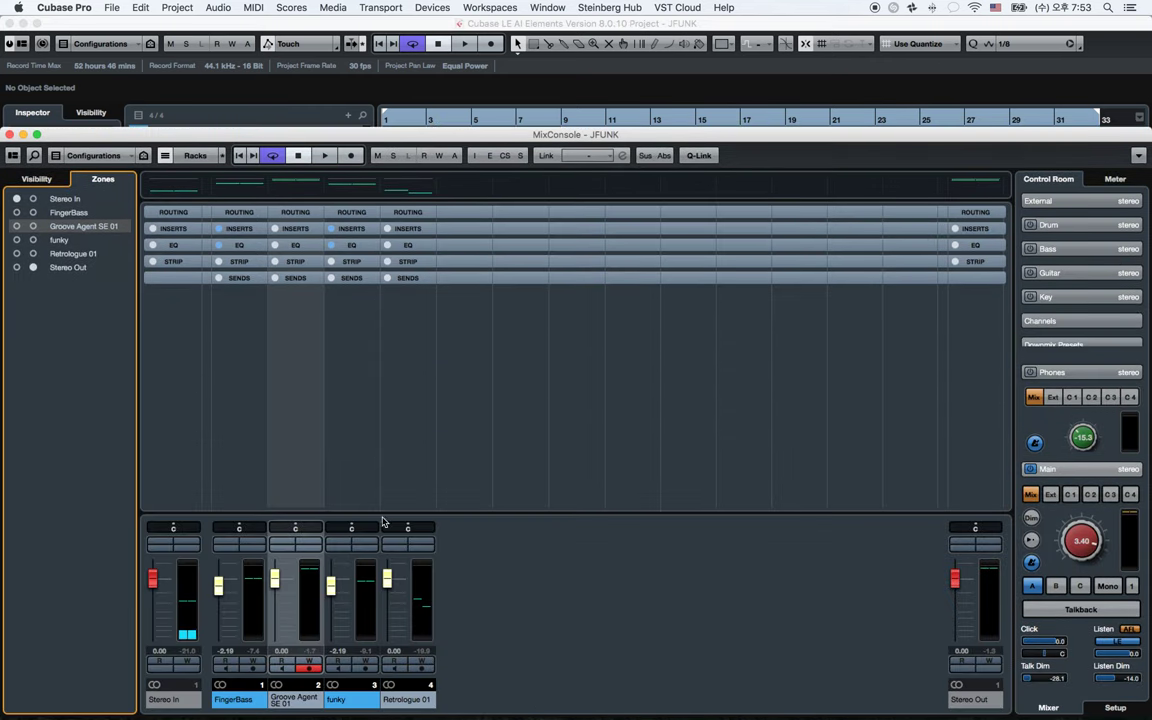
pyautogui.press('F3')
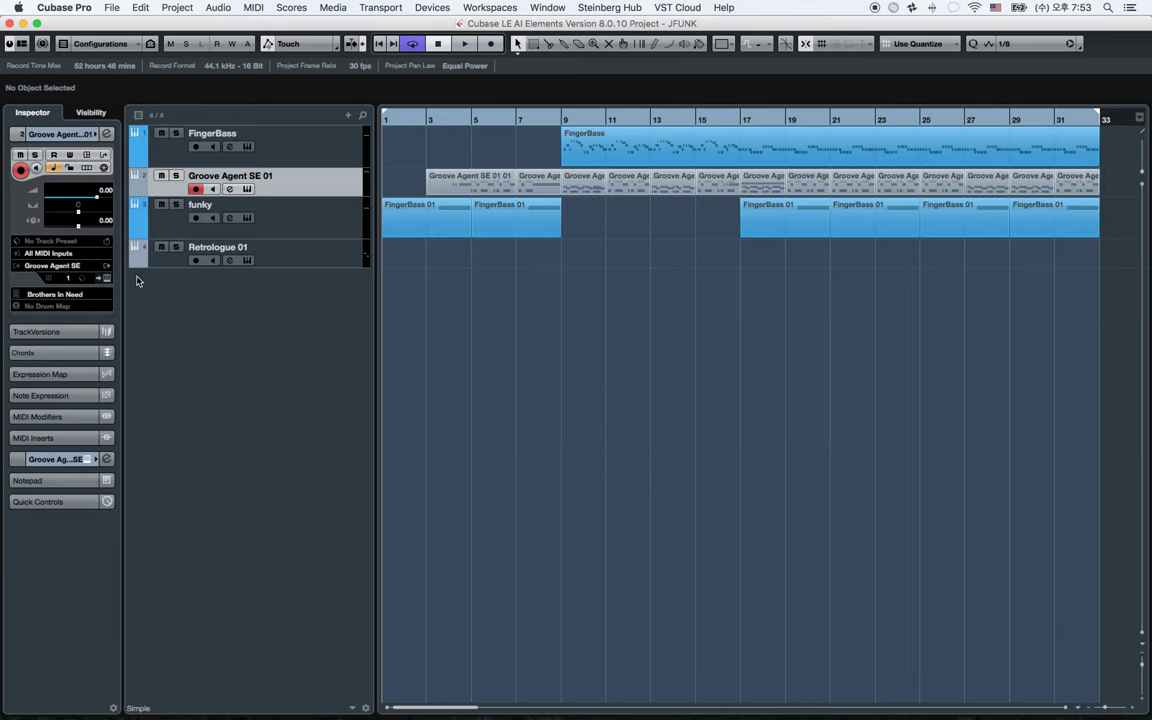
# Activate the stereo outputs Out 2 through Out 5 for the Groove Agent SE 01 track's instrument
pyautogui.click(106, 268)
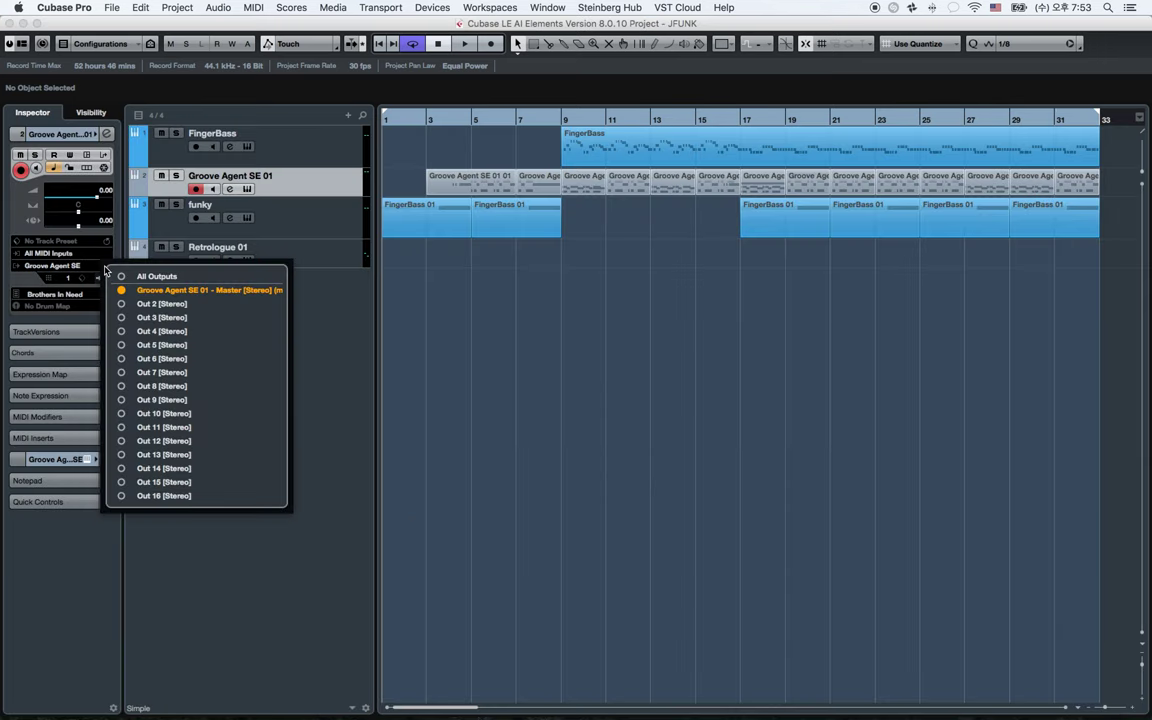
pyautogui.click(122, 318)
pyautogui.click(135, 331)
pyautogui.click(150, 345)
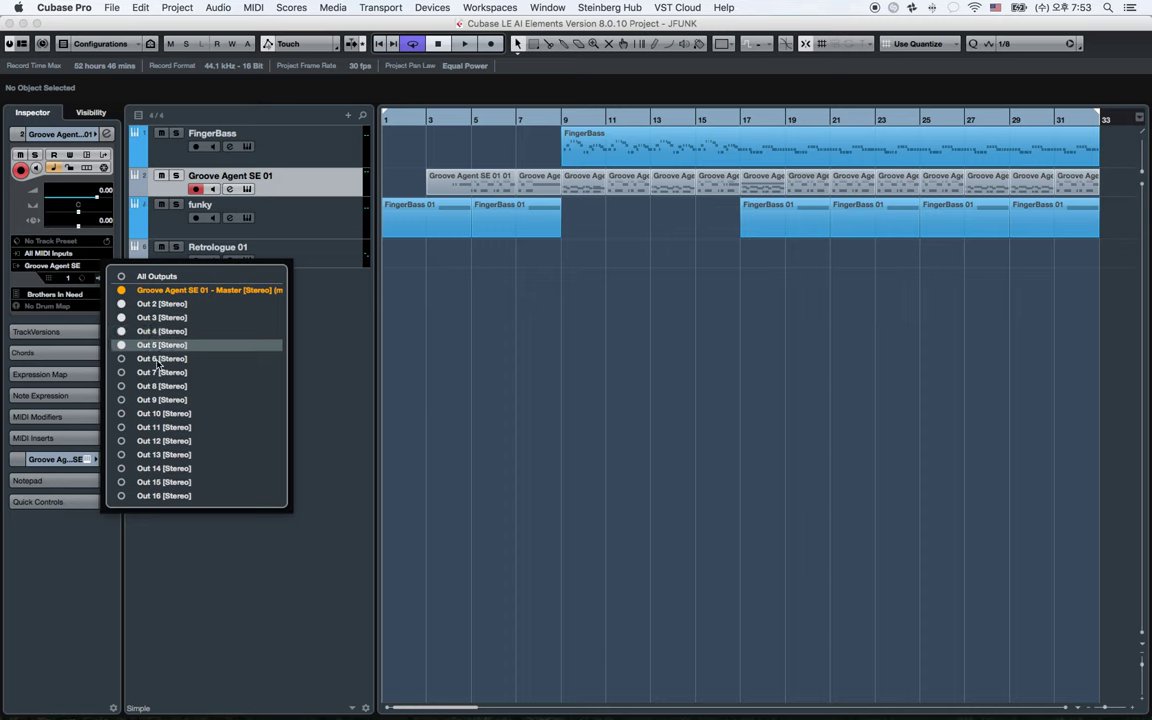
pyautogui.click(327, 193)
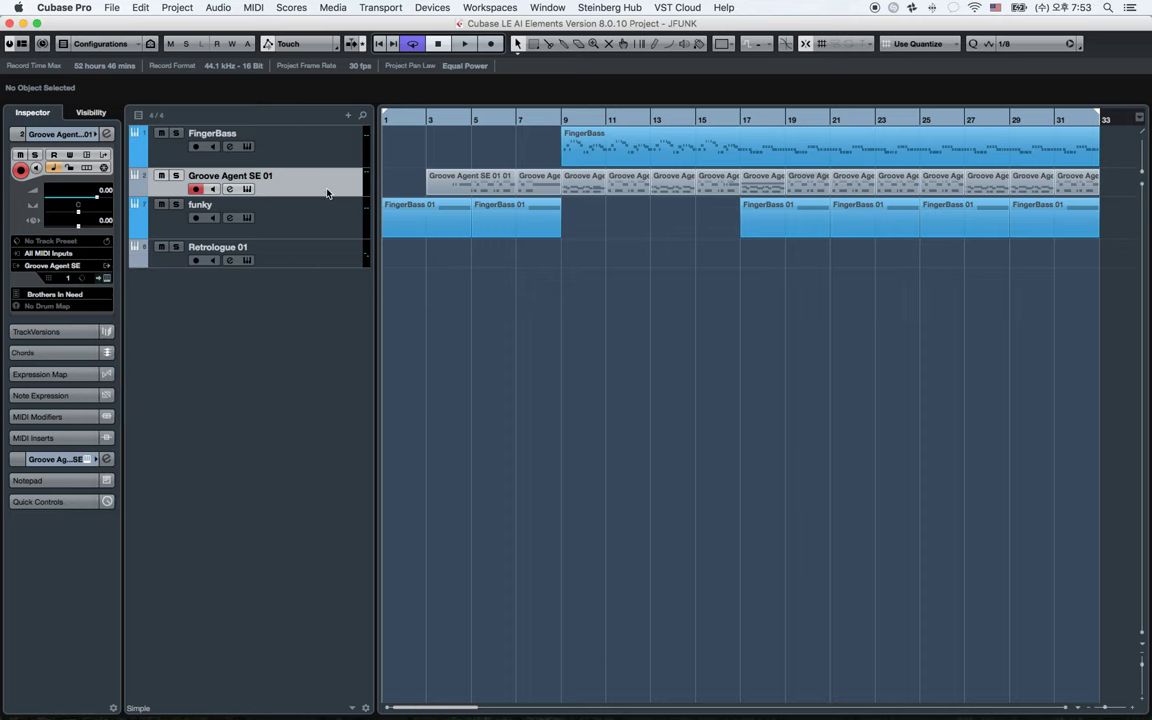
pyautogui.click(295, 207)
pyautogui.click(290, 185)
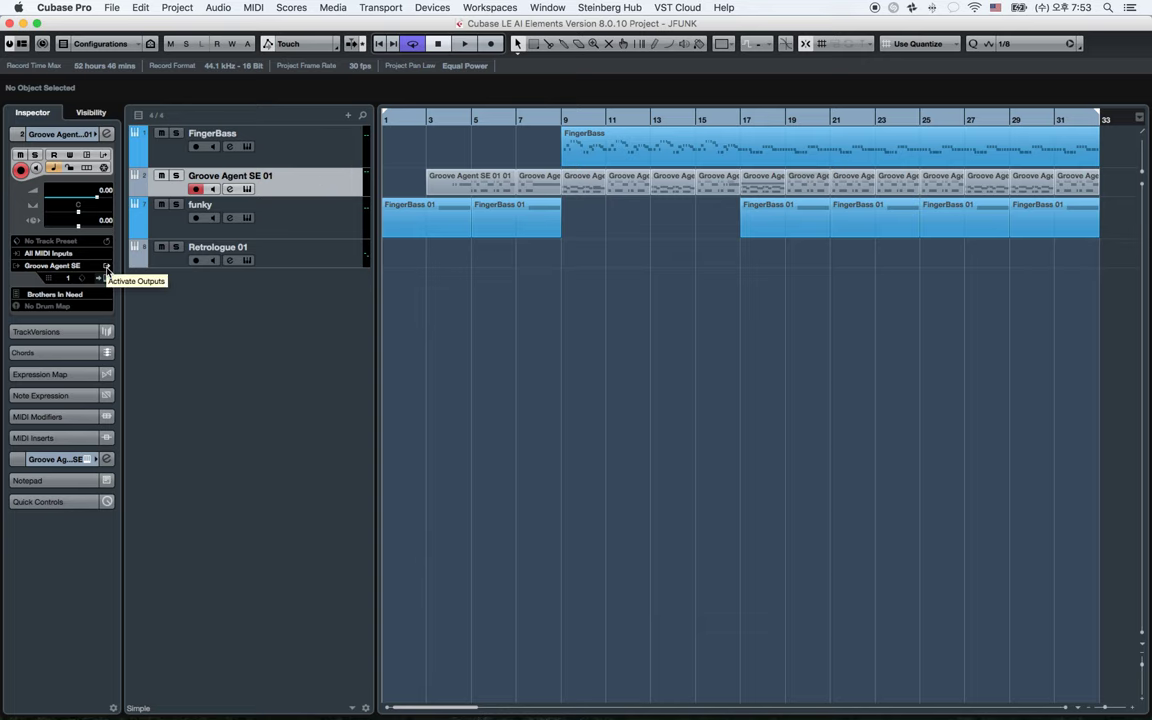
# Review the activated Groove Agent SE outputs, and in the MixConsole rename the Out 2 channel Kick and the Out 3 channel Snare
pyautogui.click(107, 269)
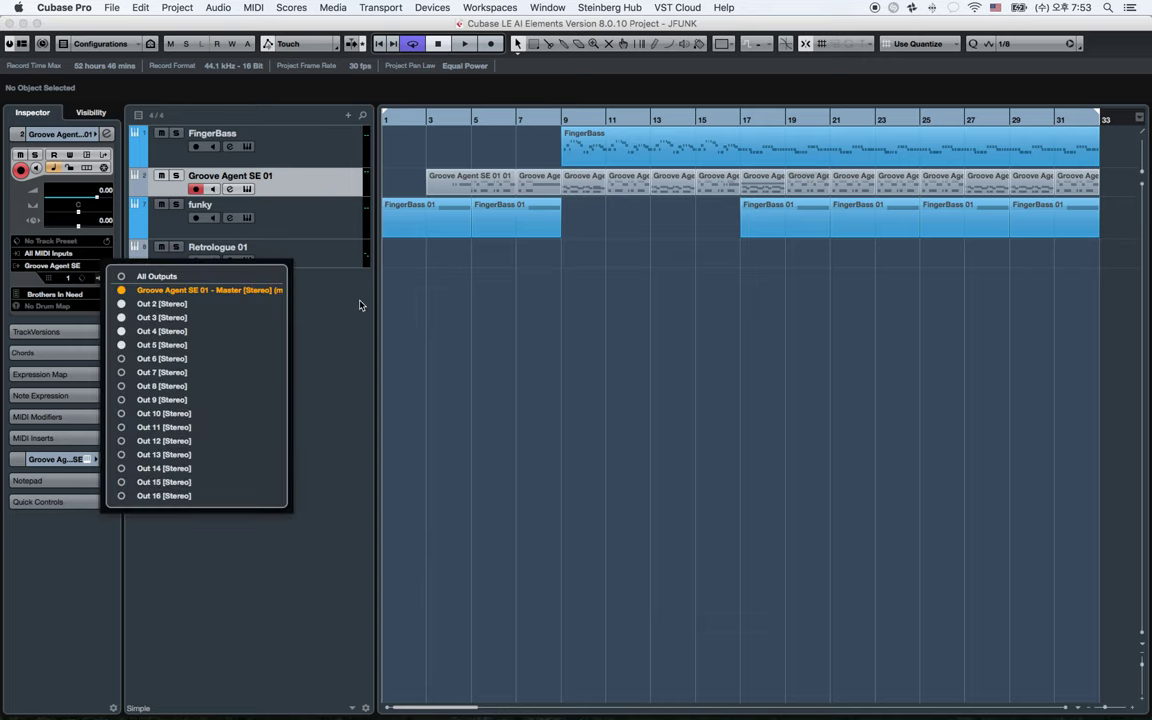
pyautogui.click(329, 321)
pyautogui.press('F3')
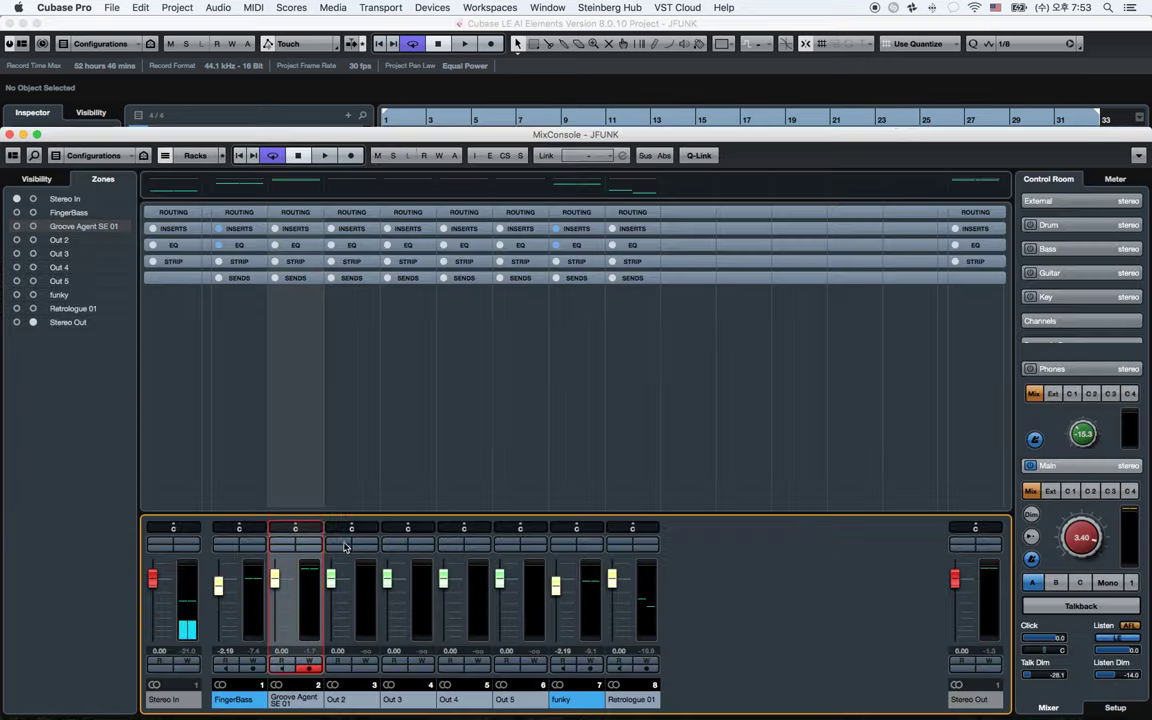
pyautogui.doubleClick(340, 700)
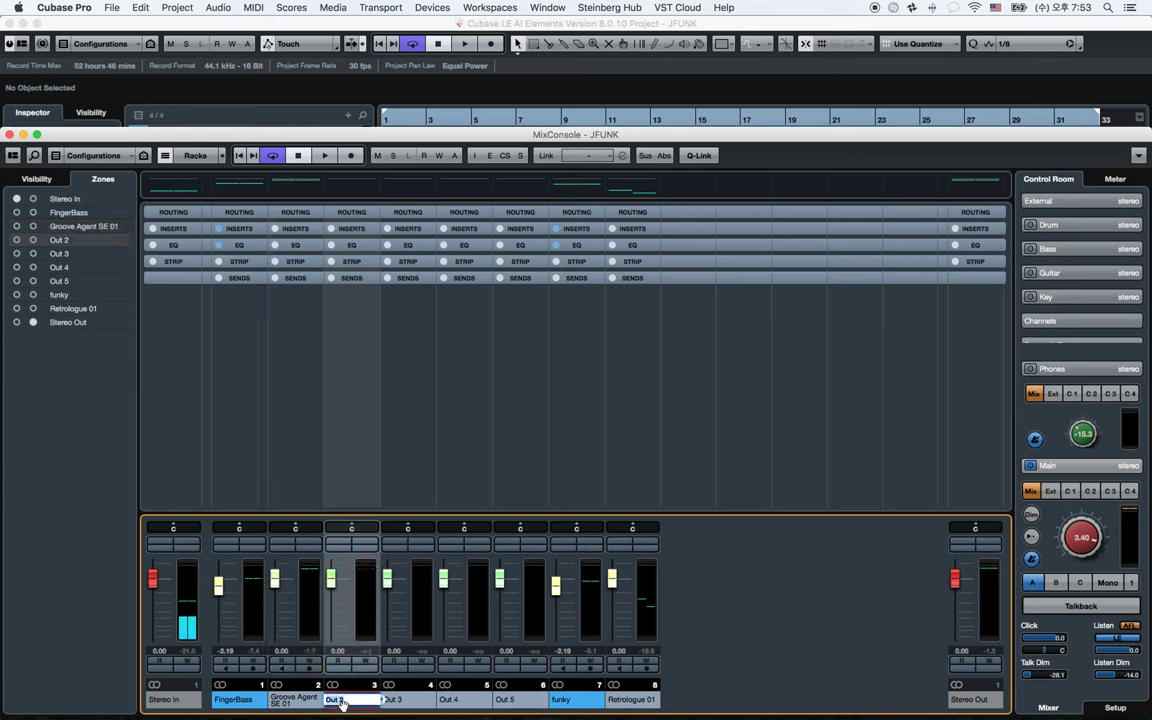
pyautogui.write('Kick')
pyautogui.doubleClick(405, 700)
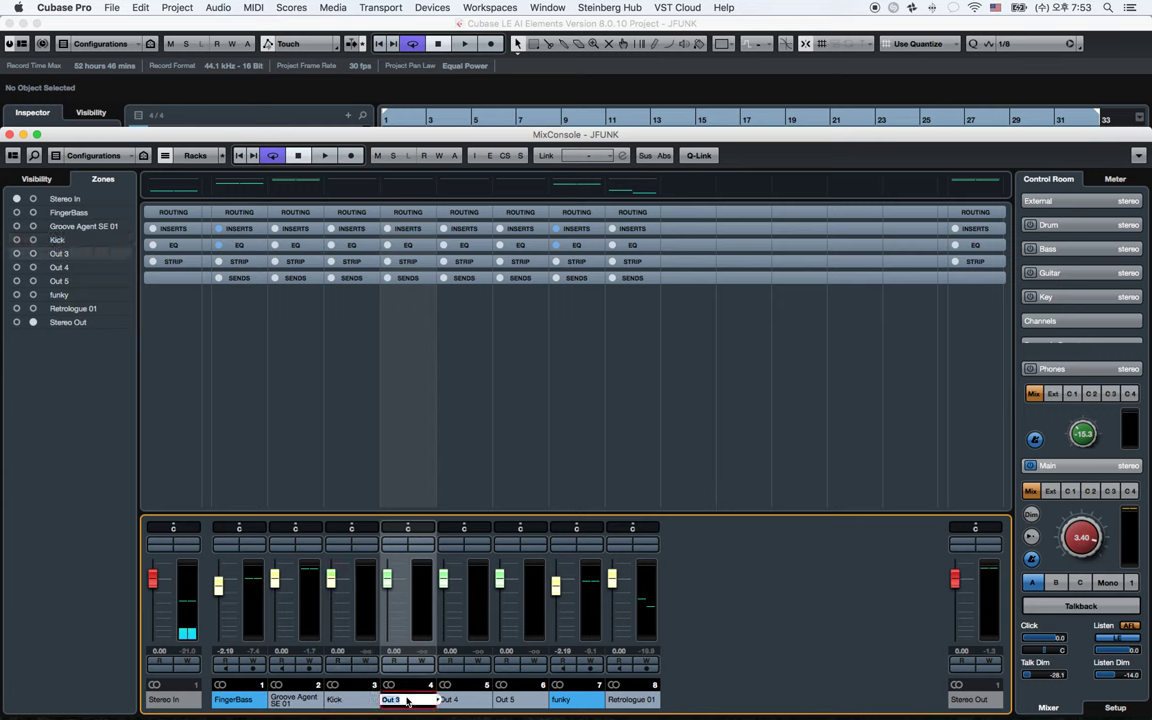
pyautogui.write('Snare')
pyautogui.press('Return')
# Rename the Out 4 mixer channel HH and the Out 5 channel TOM
pyautogui.doubleClick(445, 700)
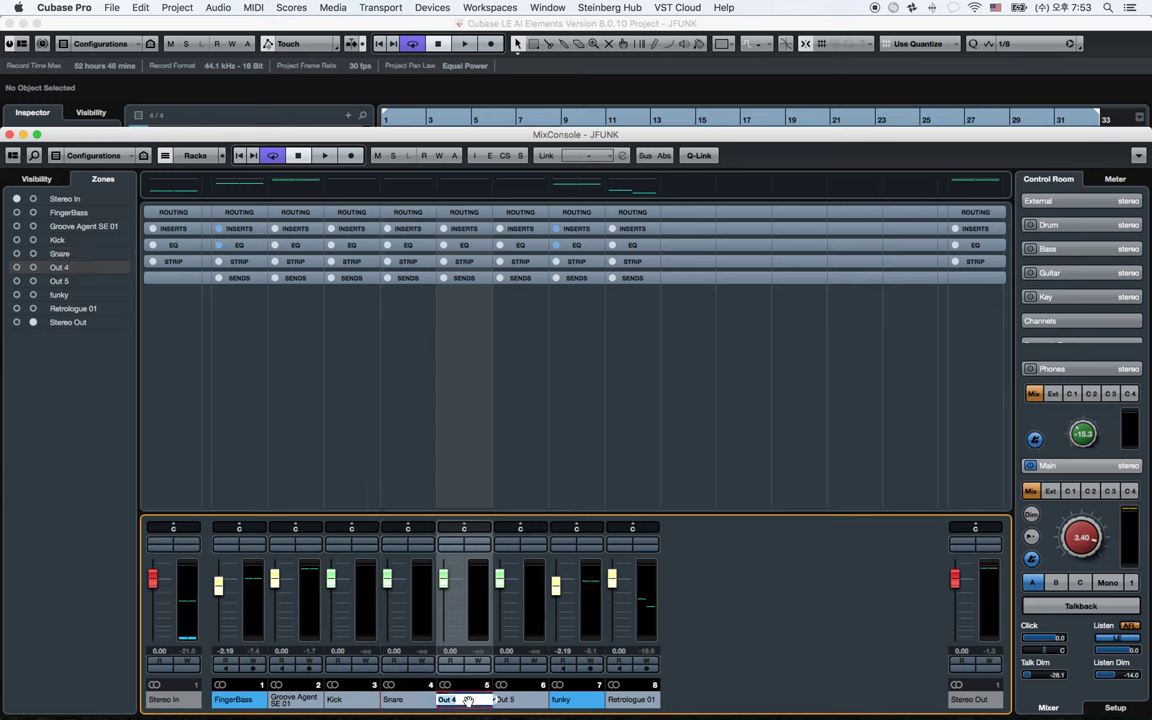
pyautogui.write('HH')
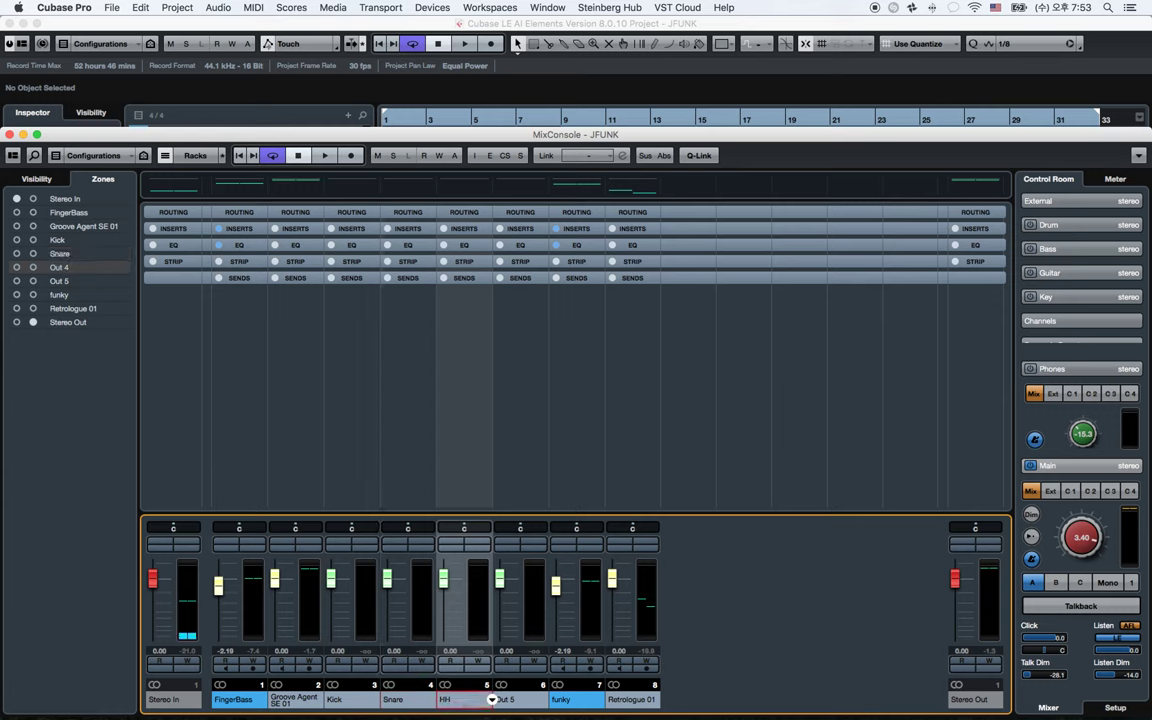
pyautogui.doubleClick(518, 700)
pyautogui.write('TOM')
pyautogui.press('Return')
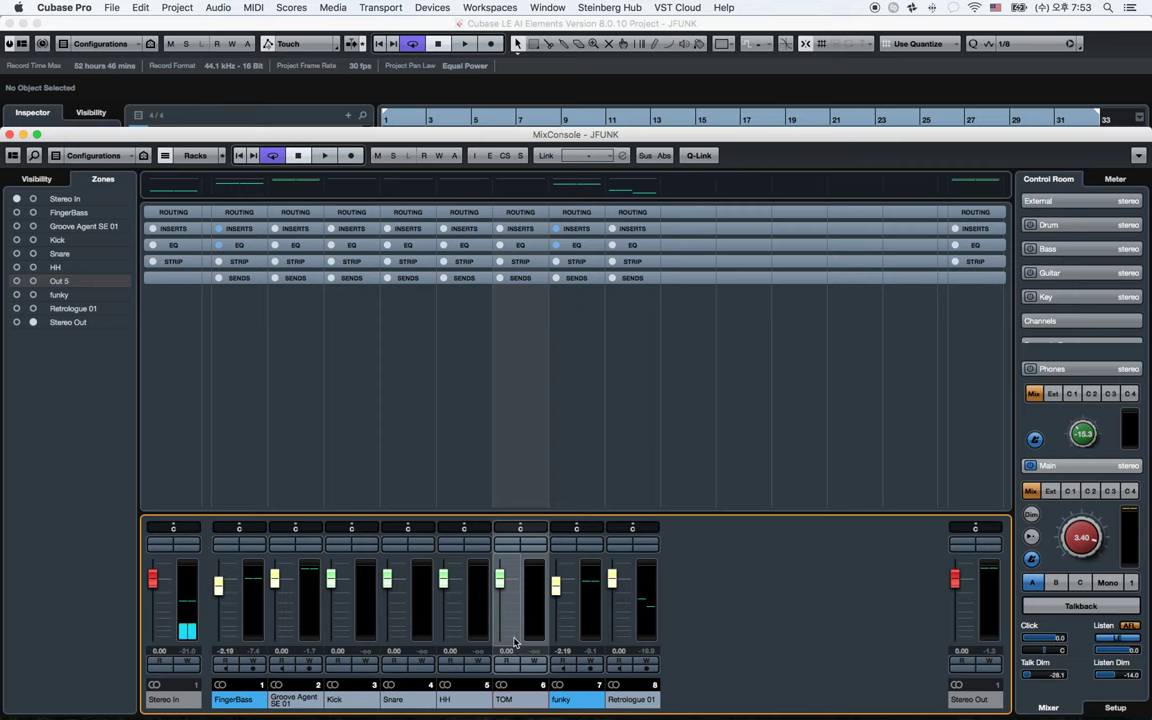
# Open the Groove Agent SE 01 track's instrument editor, move its window fully into view, and show its mixer page
pyautogui.press('F3')
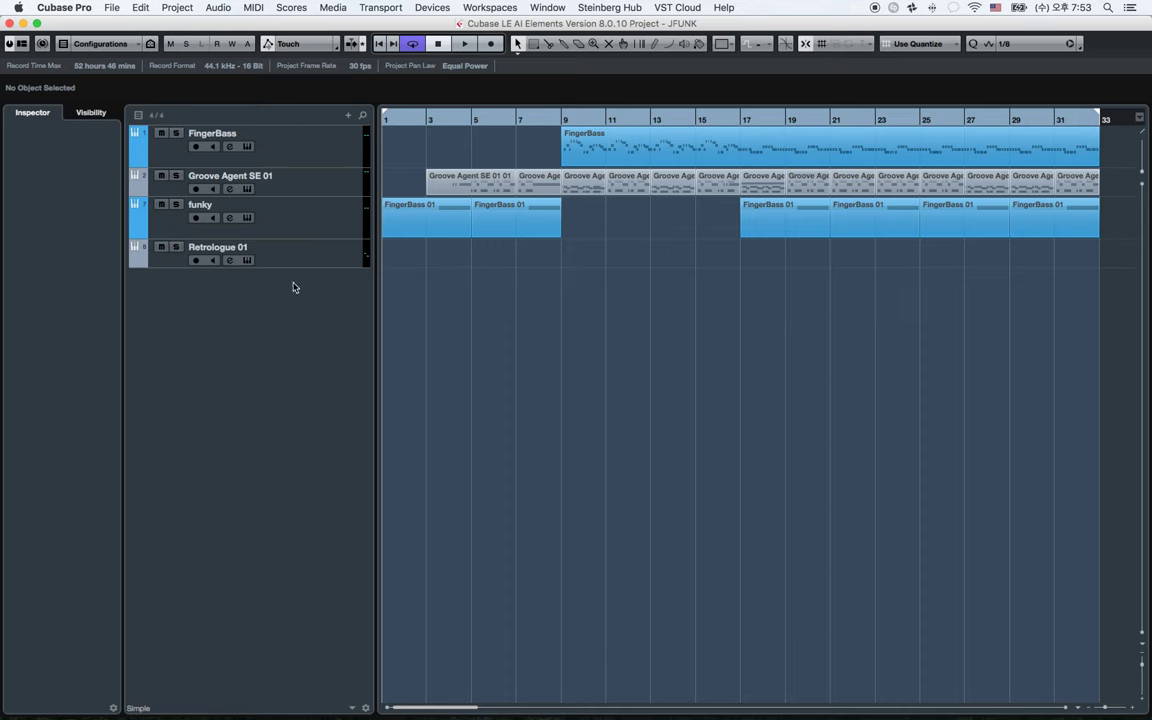
pyautogui.click(330, 191)
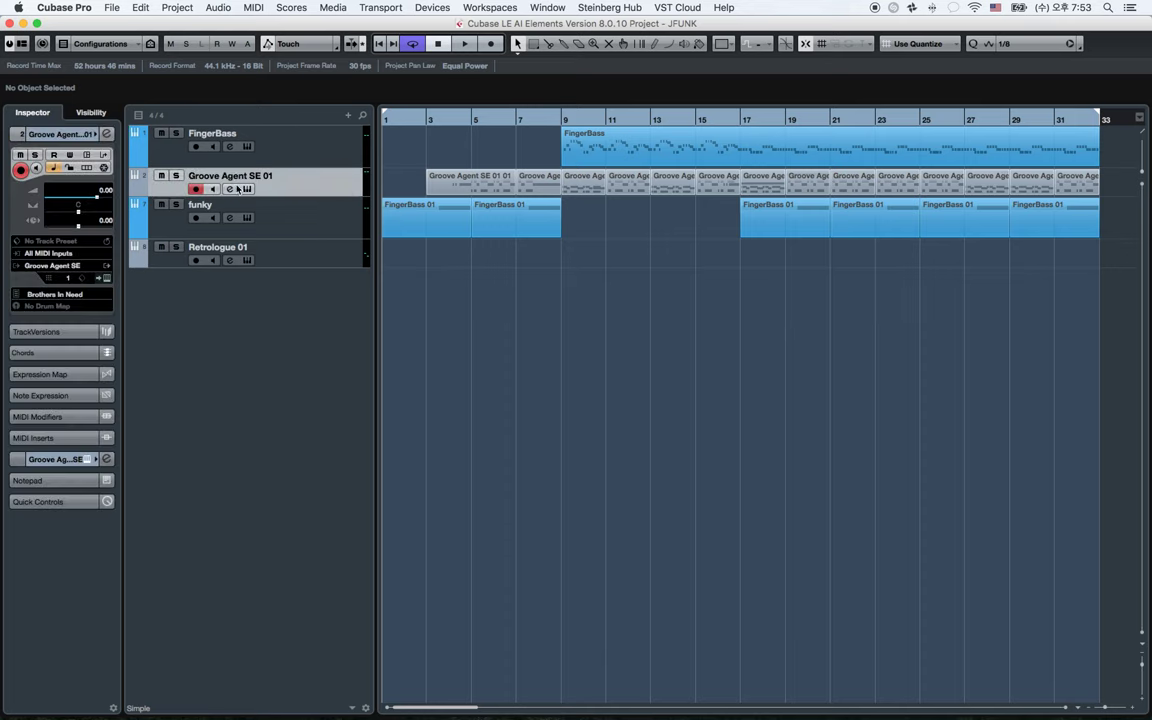
pyautogui.click(247, 189)
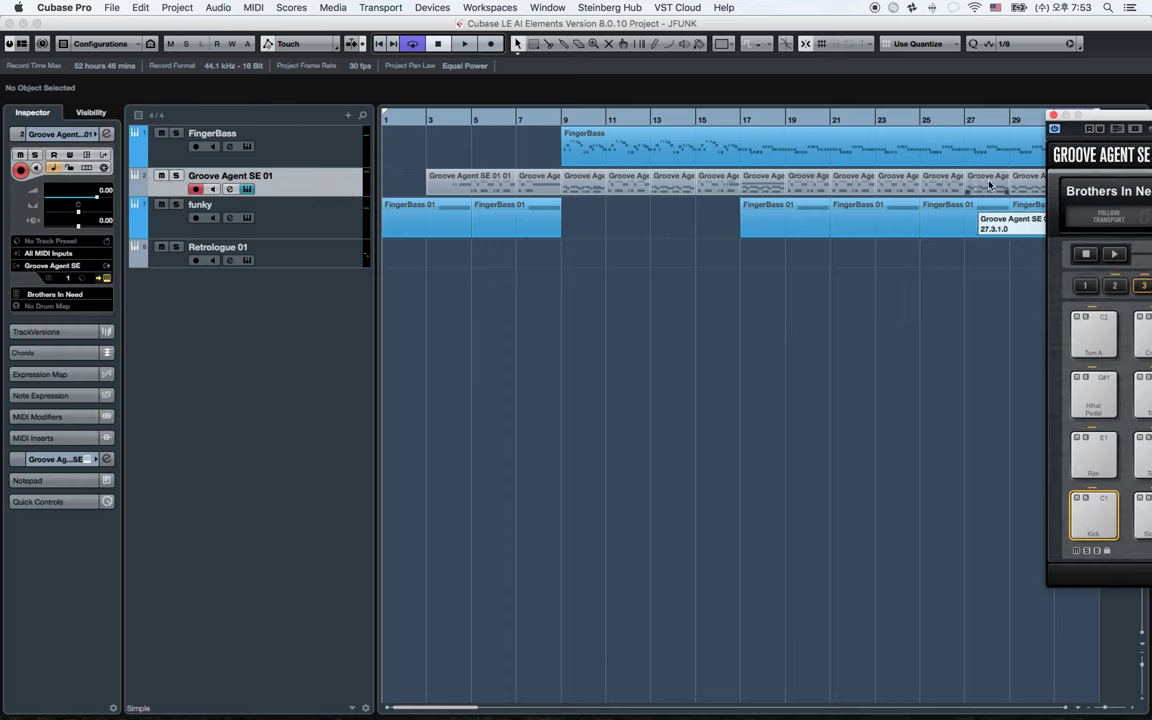
pyautogui.moveTo(1120, 119); pyautogui.dragTo(344, 102)
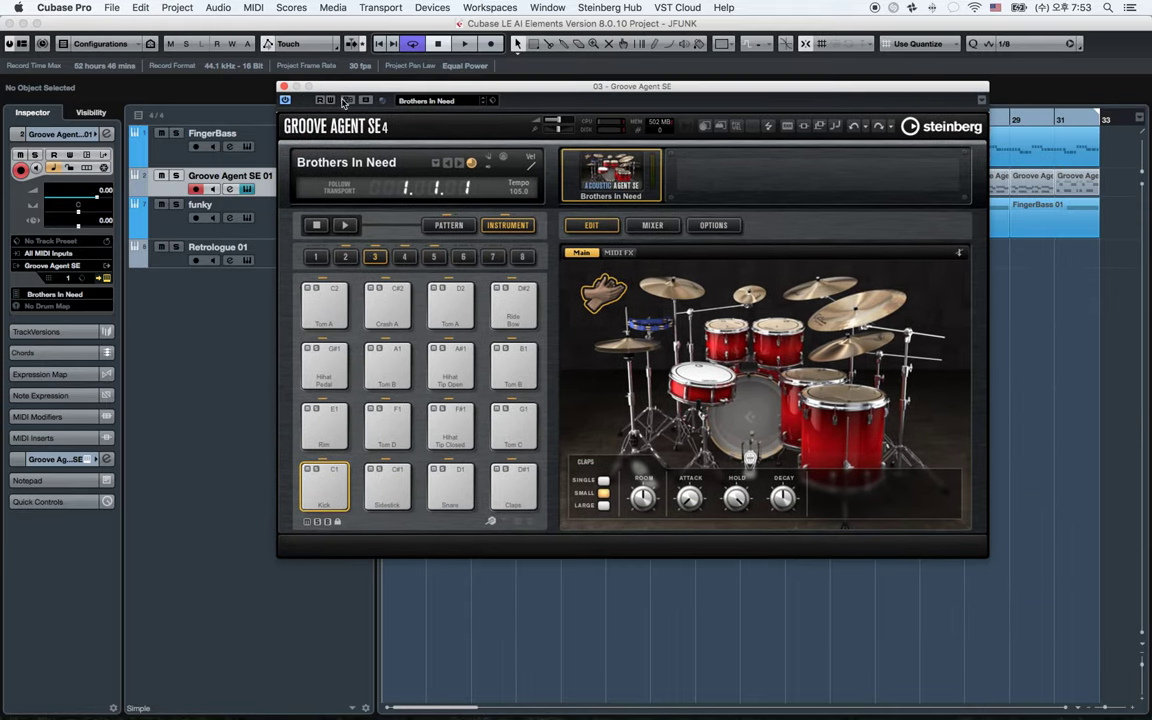
pyautogui.click(630, 225)
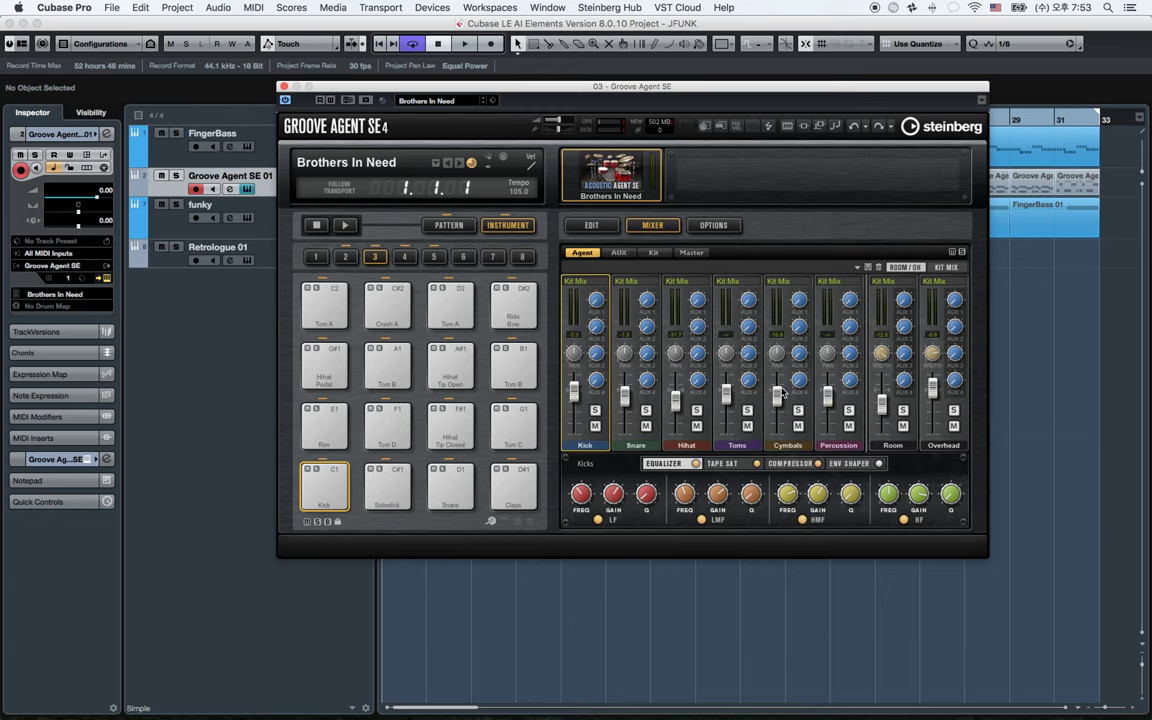
# Route the Groove Agent mixer's Kick channel to Out 2, Snare to Out 3, Hihat to Out 4 and Toms to Out 5
pyautogui.click(588, 285)
pyautogui.click(591, 319)
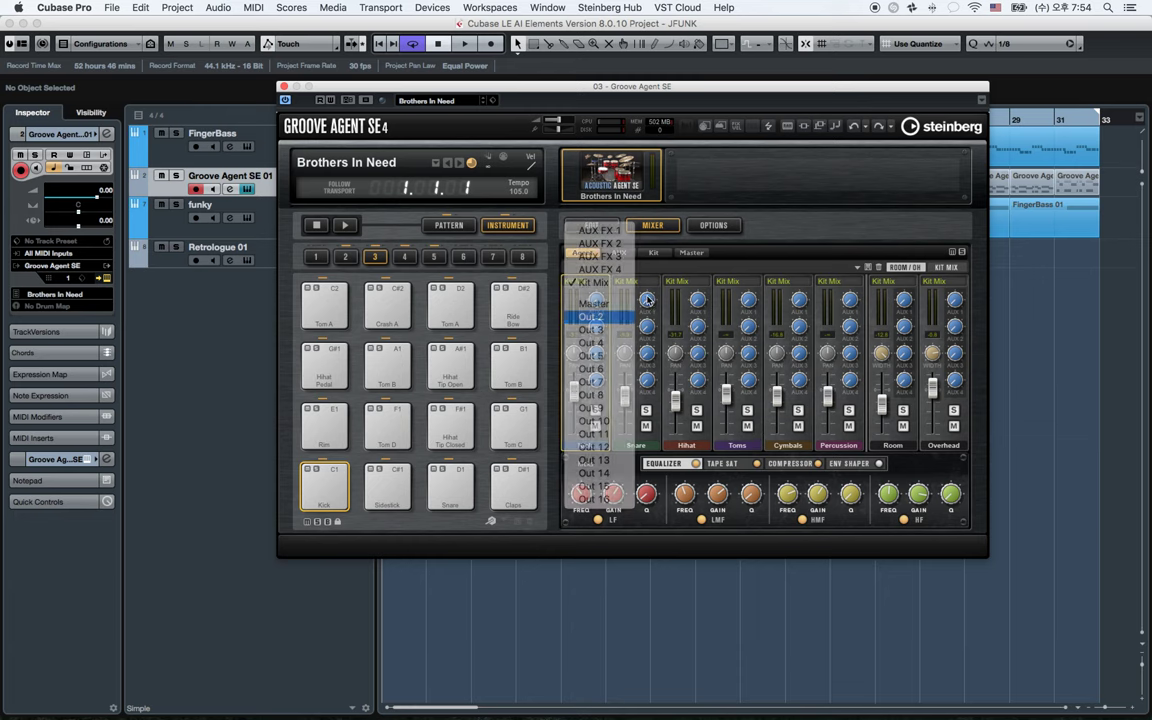
pyautogui.click(630, 283)
pyautogui.click(640, 329)
pyautogui.click(678, 282)
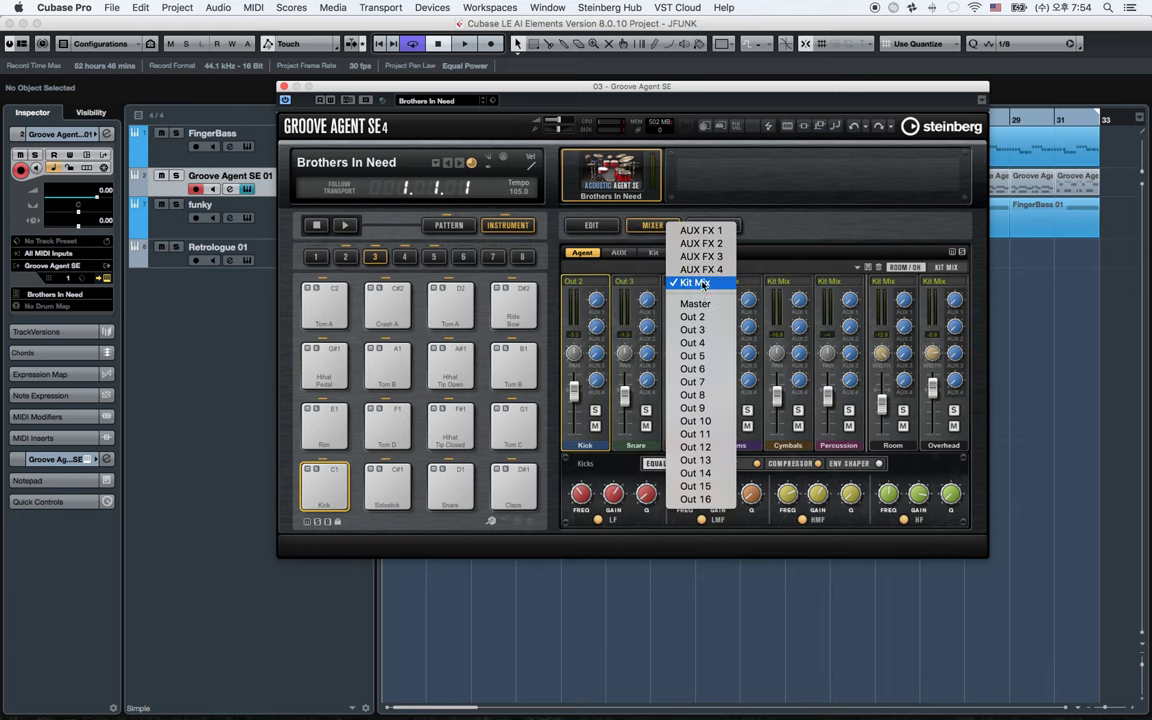
pyautogui.click(705, 344)
pyautogui.click(729, 282)
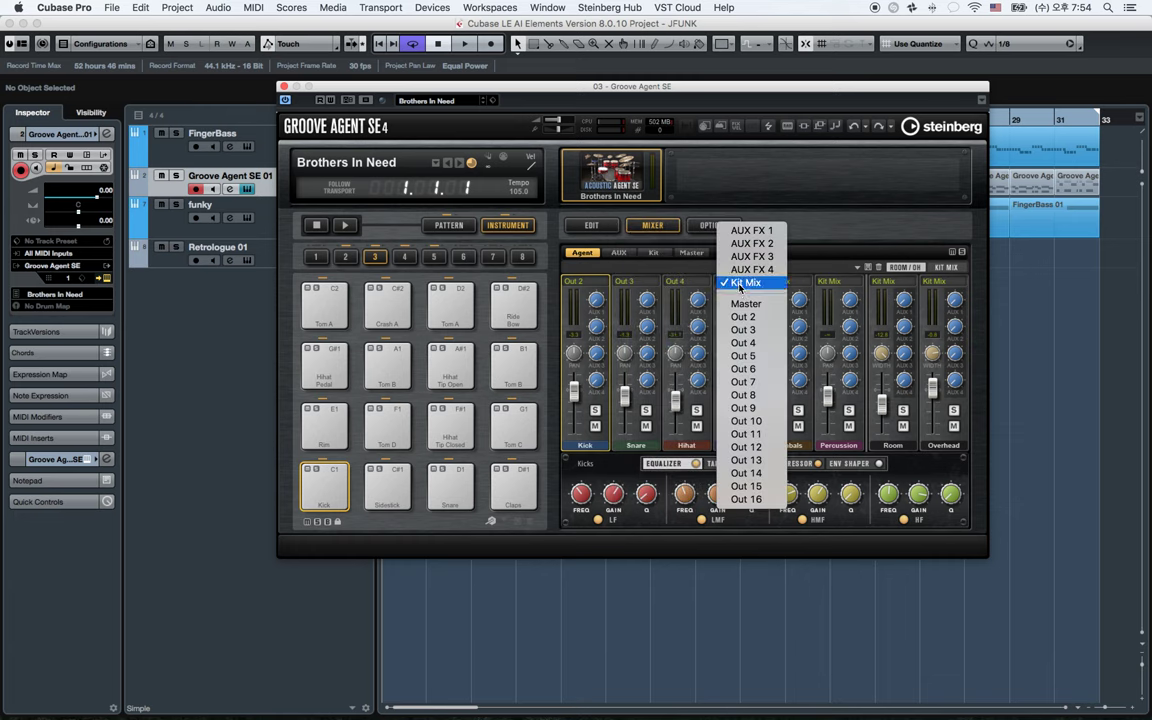
pyautogui.click(741, 356)
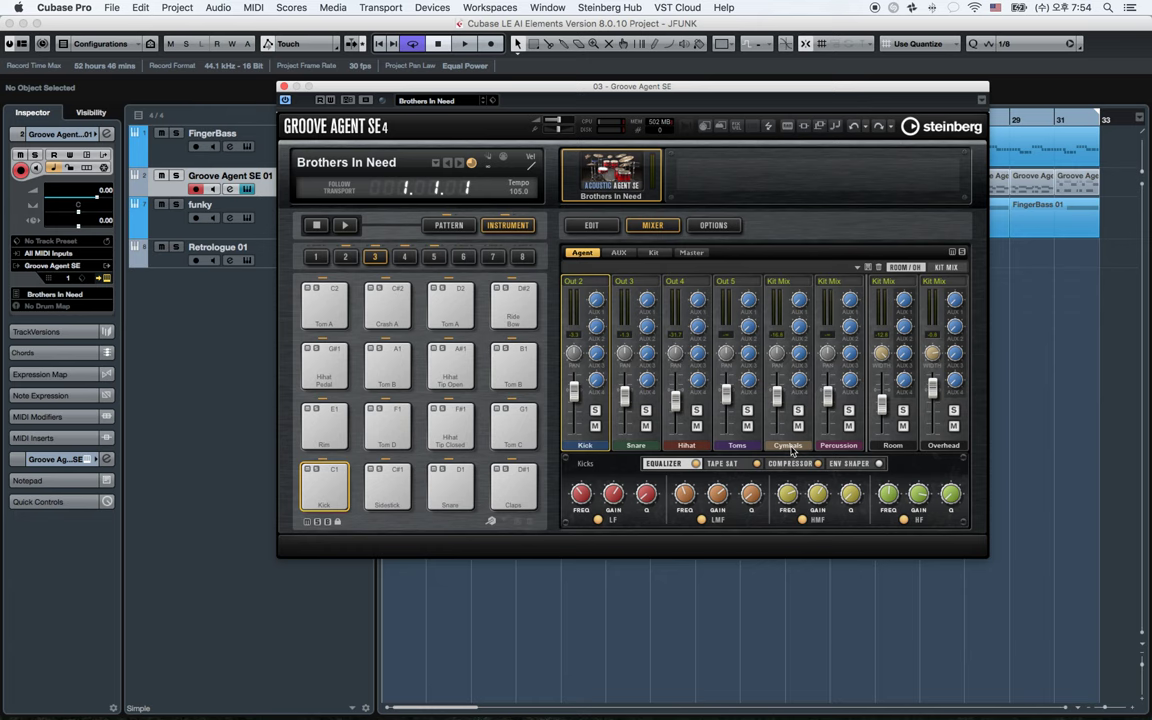
# Route the Cymbals channel to Out 4 and the Percussion channel to Out 5, and close the Groove Agent SE editor
pyautogui.click(792, 290)
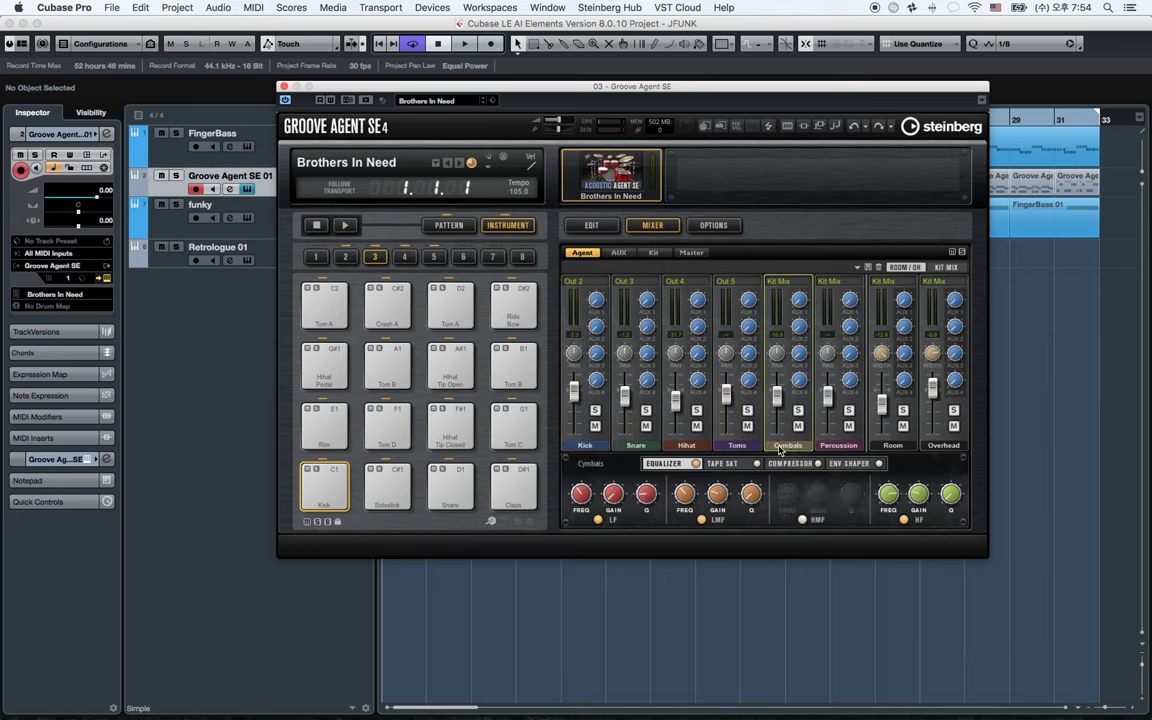
pyautogui.click(792, 290)
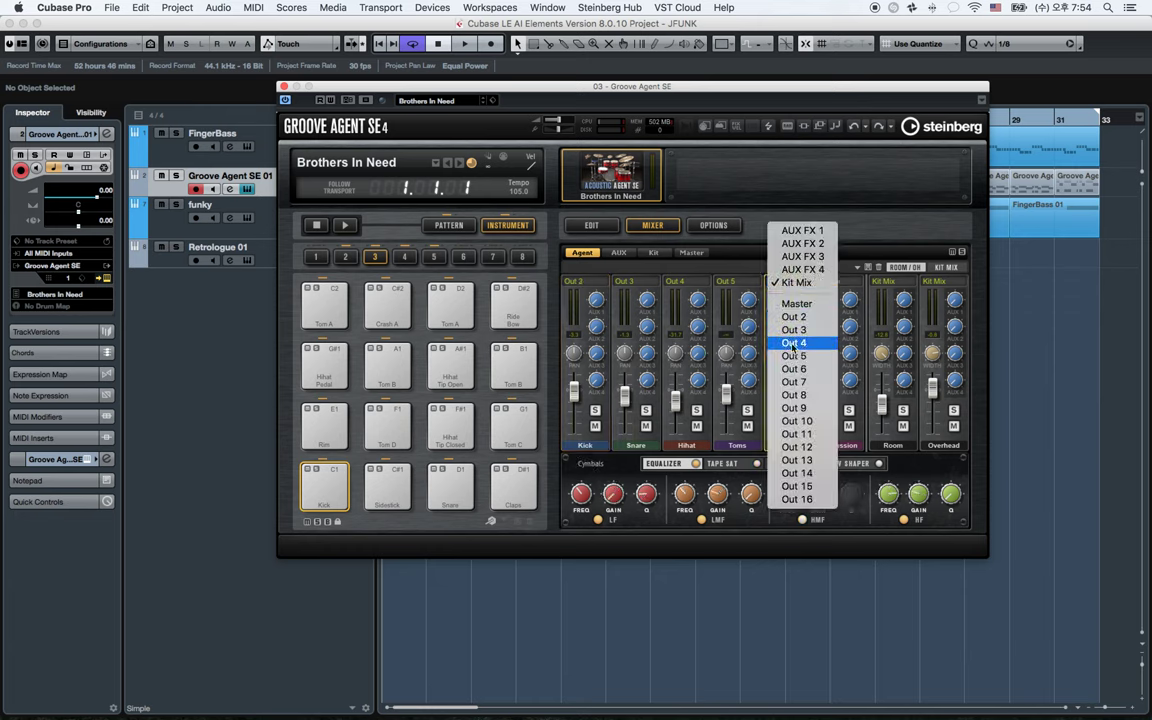
pyautogui.click(787, 300)
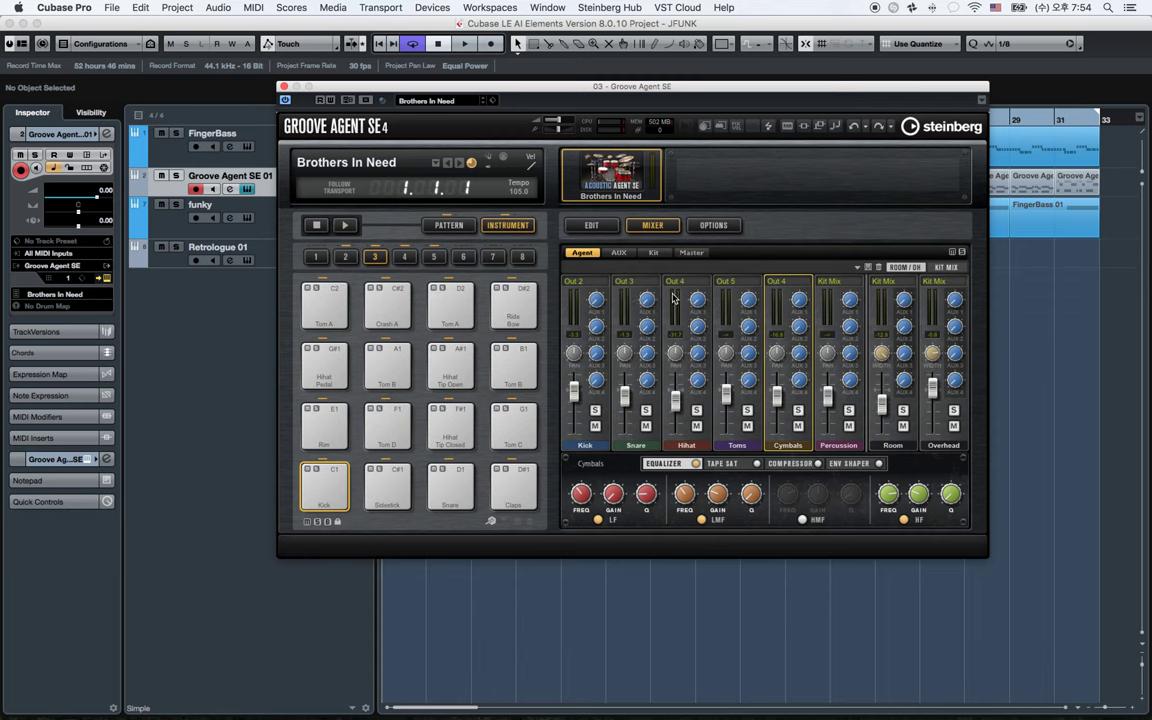
pyautogui.click(853, 283)
pyautogui.click(752, 449)
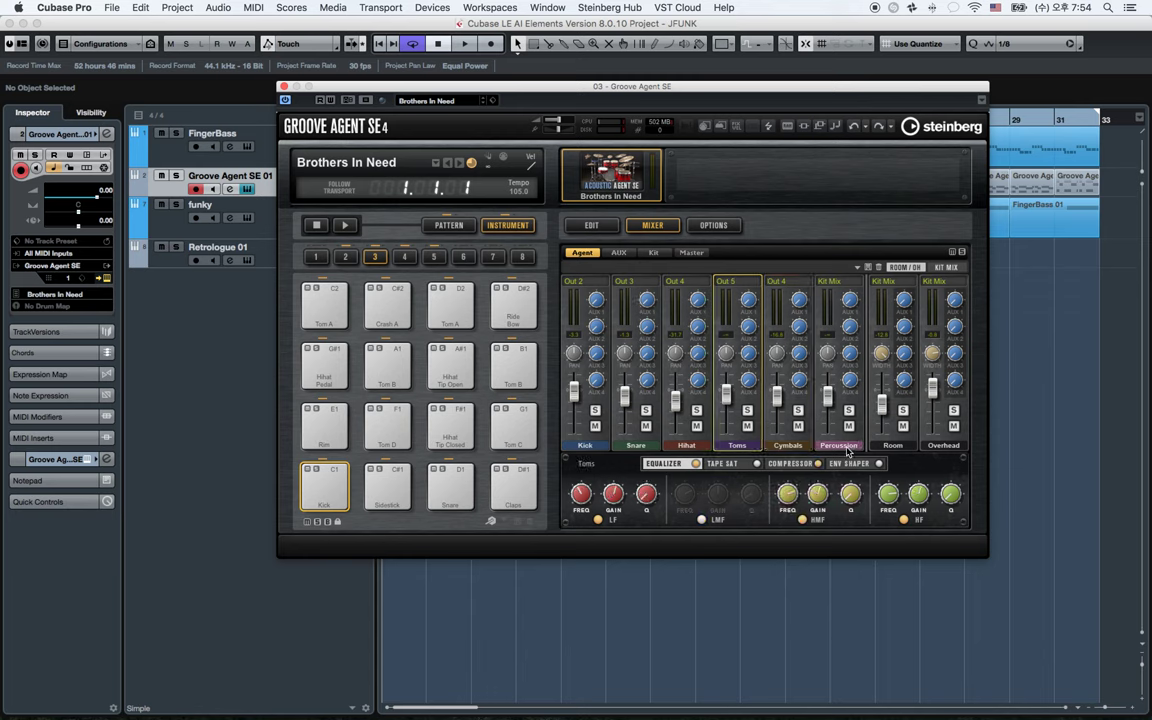
pyautogui.click(843, 318)
pyautogui.click(838, 285)
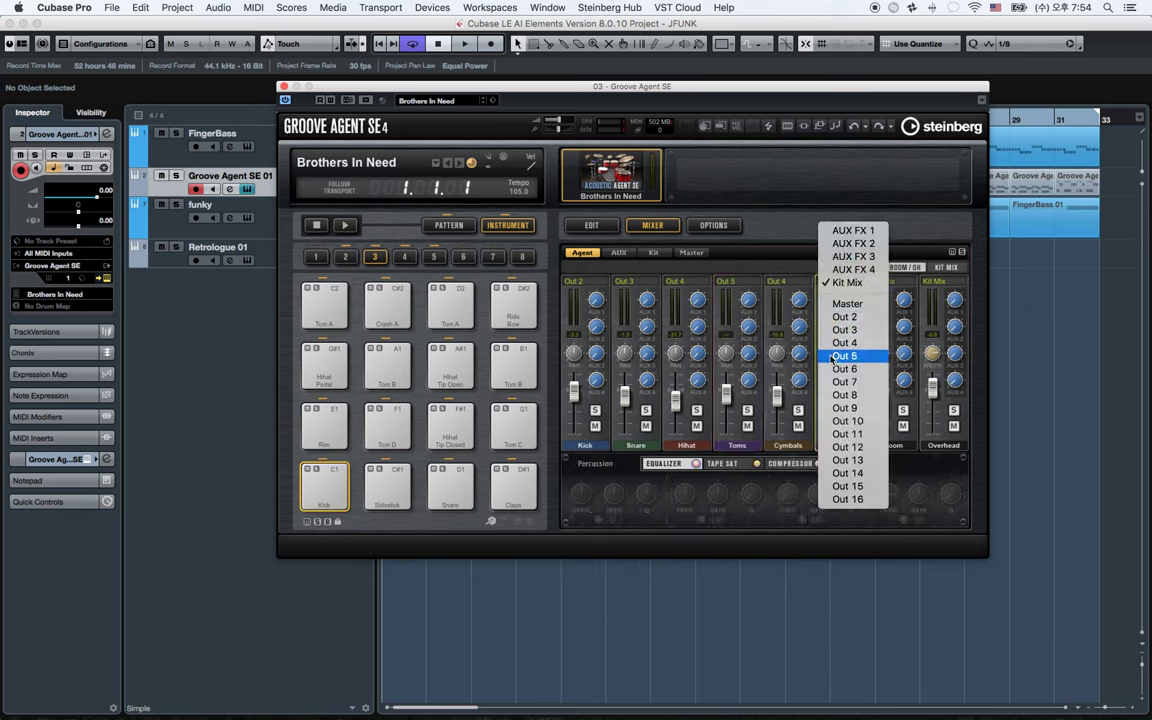
pyautogui.click(848, 355)
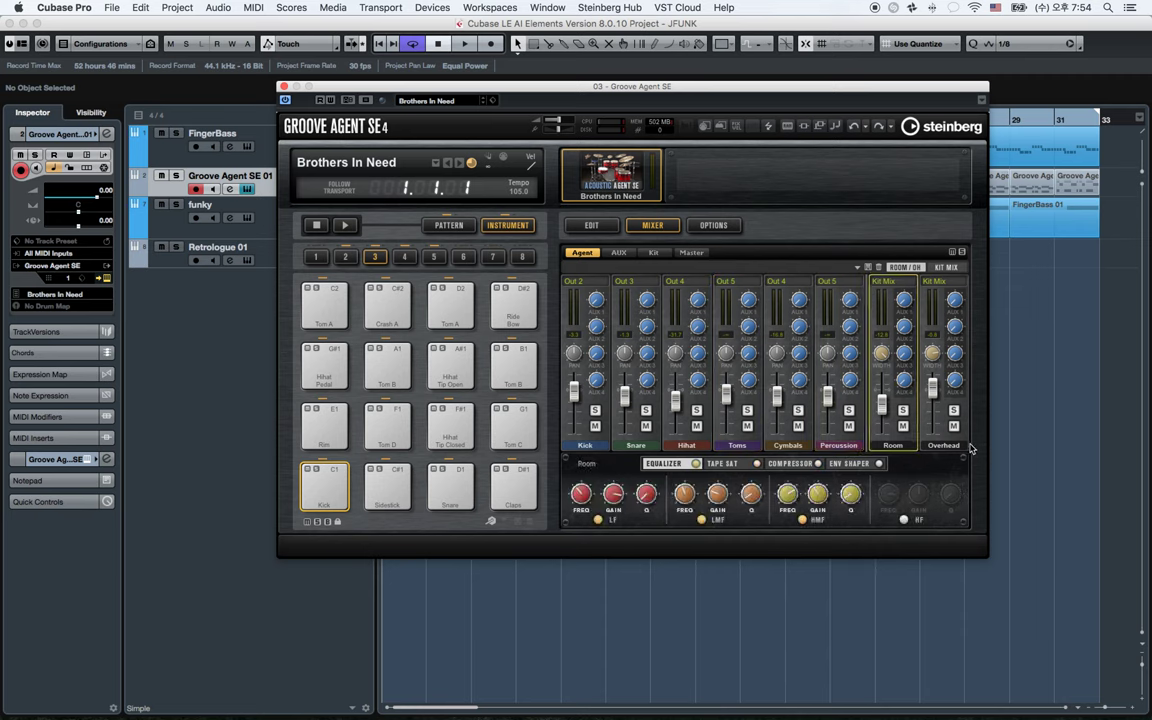
pyautogui.click(898, 447)
pyautogui.click(899, 450)
pyautogui.click(284, 88)
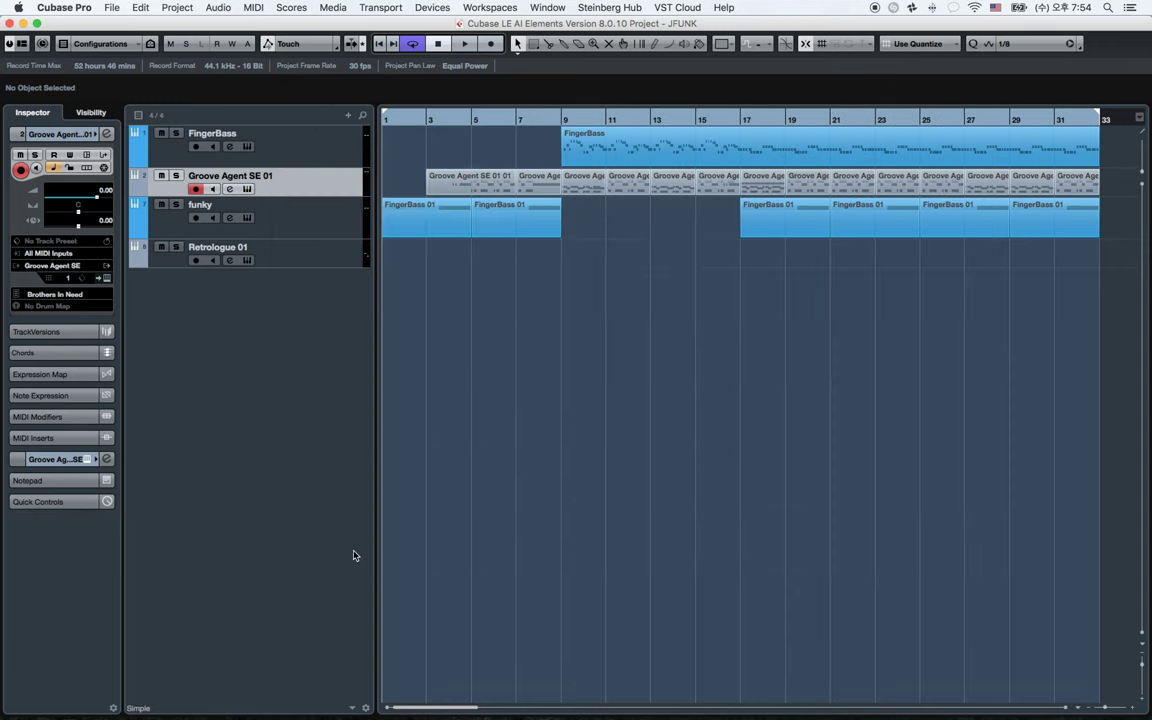
# Enlarge the fader section of the MixConsole and start playback of the project
pyautogui.press('F3')
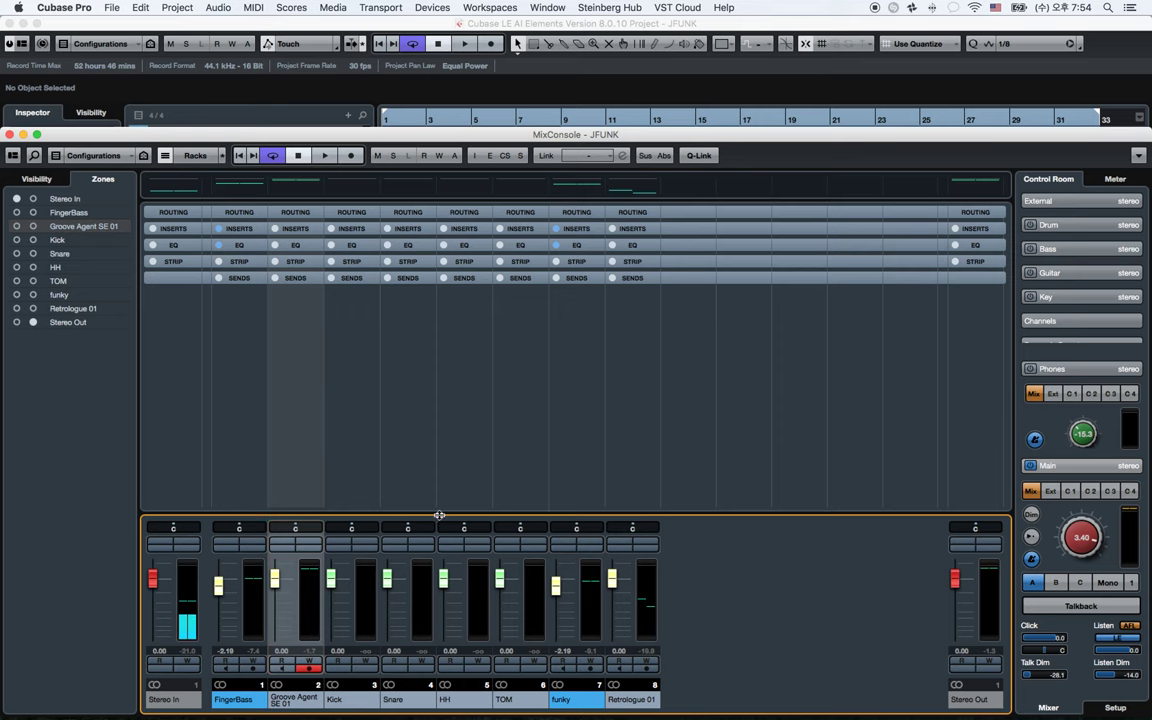
pyautogui.moveTo(440, 505); pyautogui.dragTo(442, 364)
pyautogui.press('space')
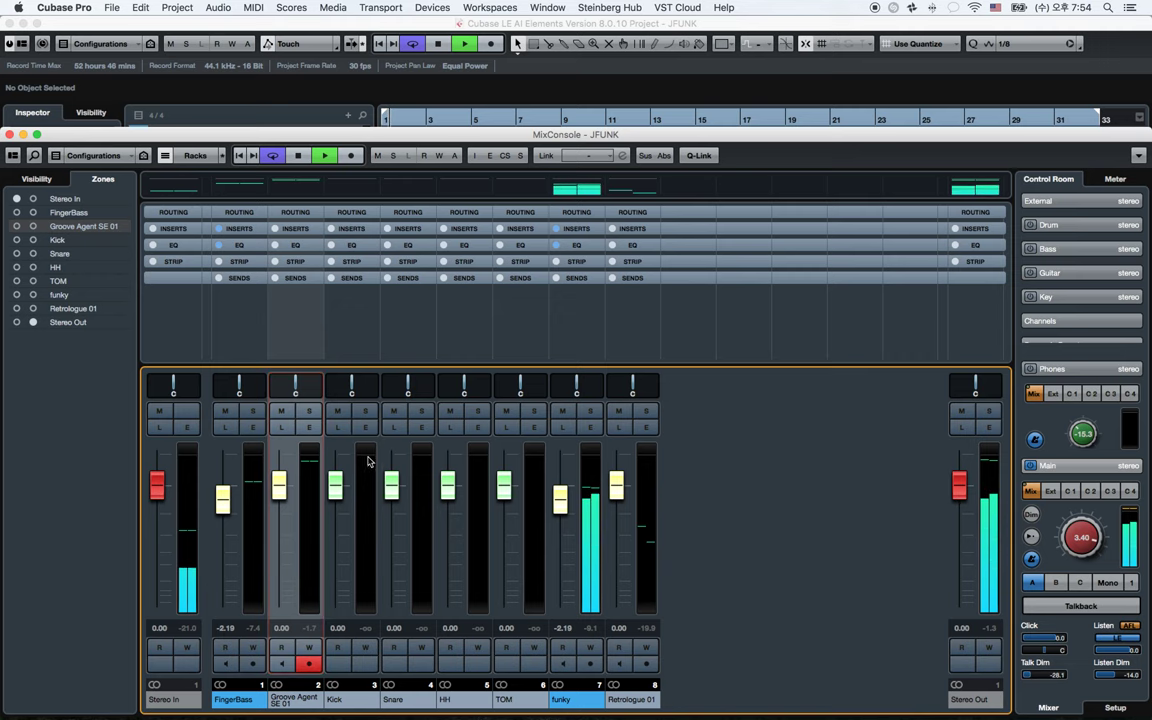
# Set the loop range to the FingerBass 01 event starting at bar 17 on the funky track
pyautogui.press('F3')
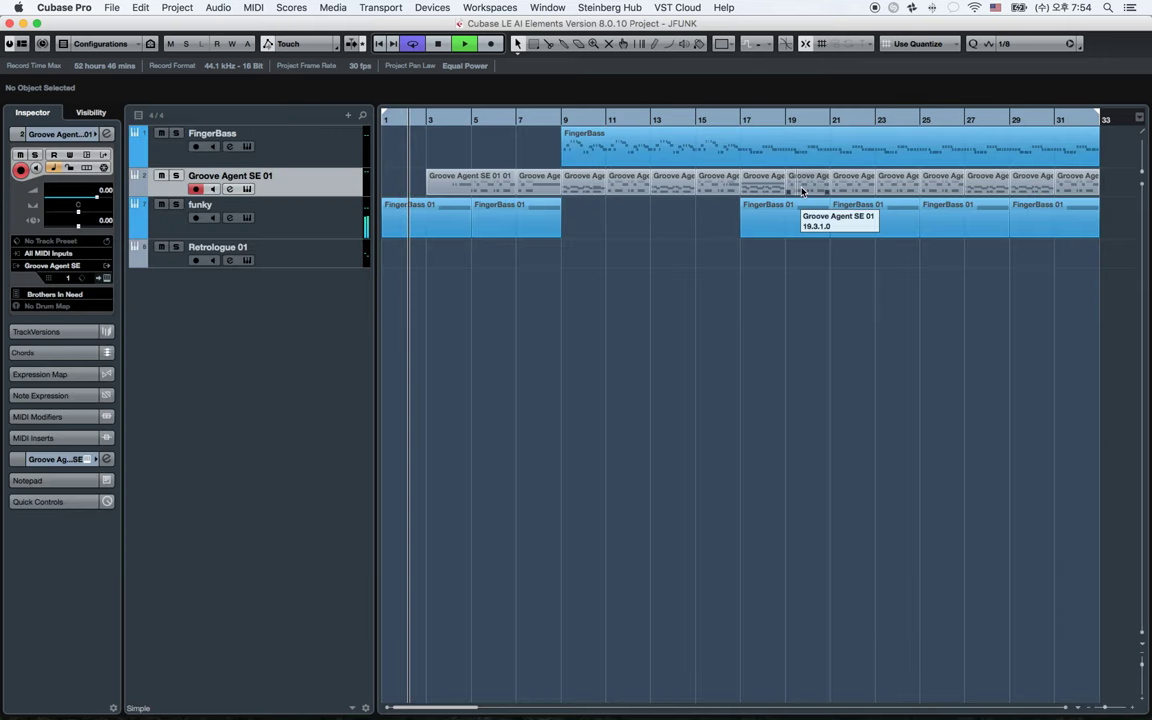
pyautogui.click(768, 228)
pyautogui.press('p')
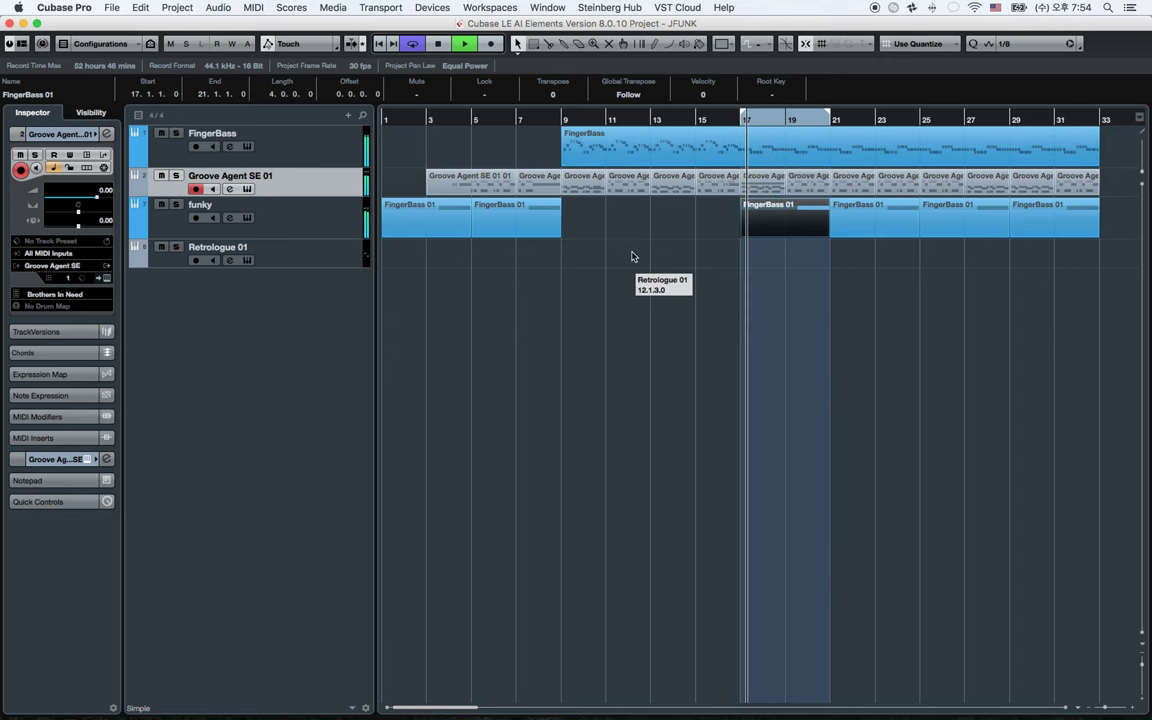
# In the MixConsole, pull the Groove Agent SE 01 fader fully down and solo the Kick and Snare channels
pyautogui.press('F3')
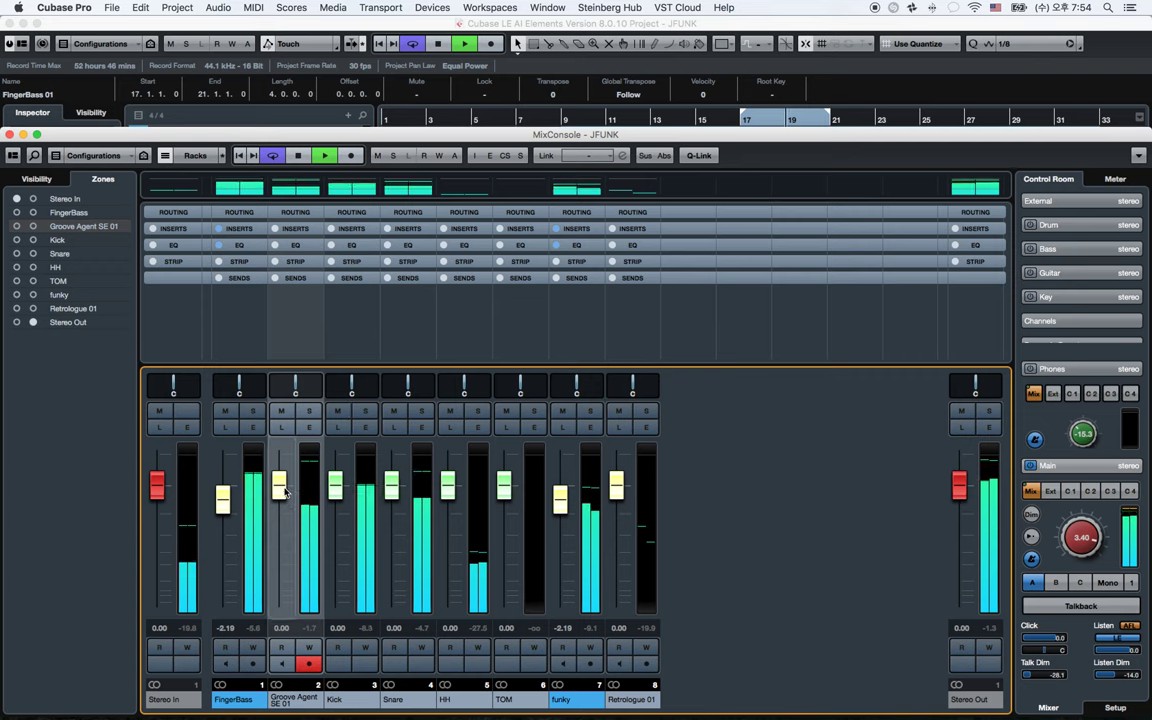
pyautogui.moveTo(279, 490); pyautogui.dragTo(268, 650)
pyautogui.click(365, 411)
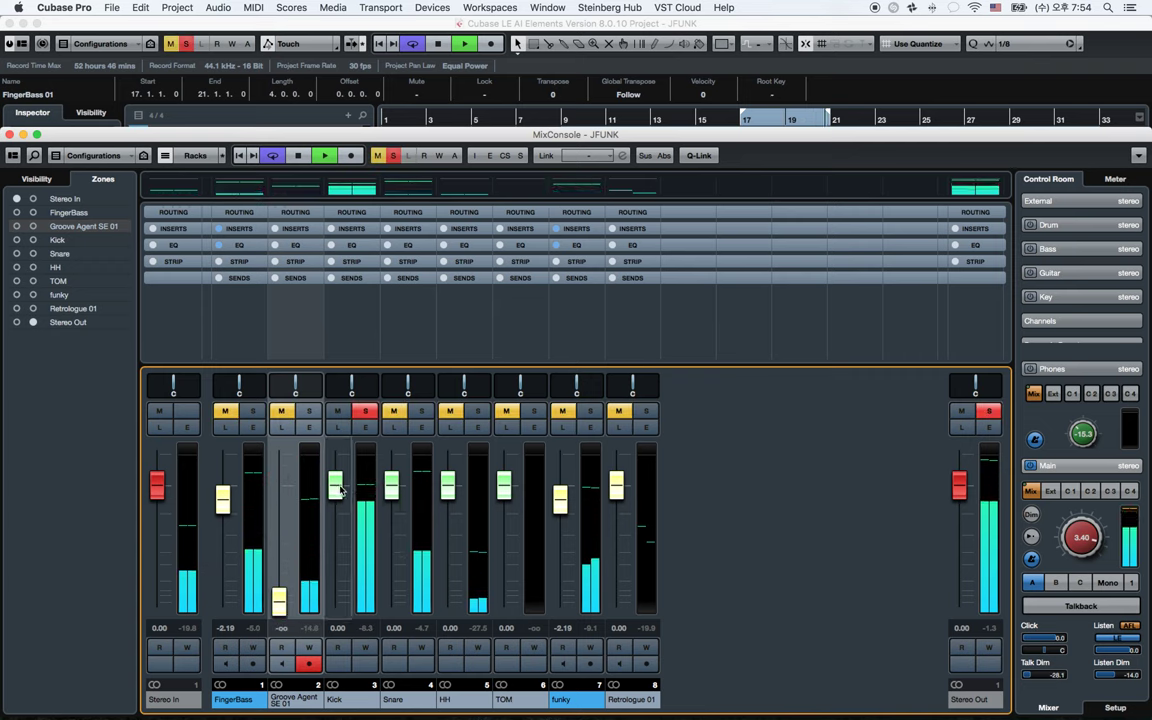
pyautogui.click(421, 411)
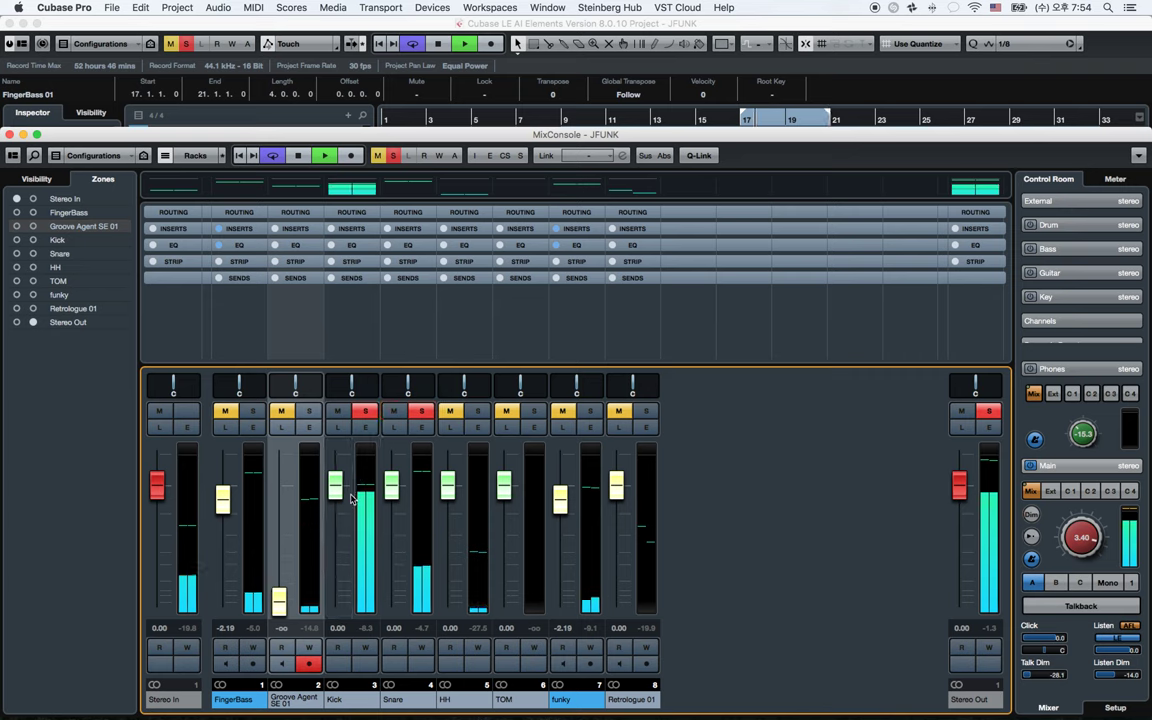
# Lower the Kick channel's fader to about -4.60 and the Snare channel's fader to about -7.29
pyautogui.moveTo(336, 486); pyautogui.dragTo(392, 508)
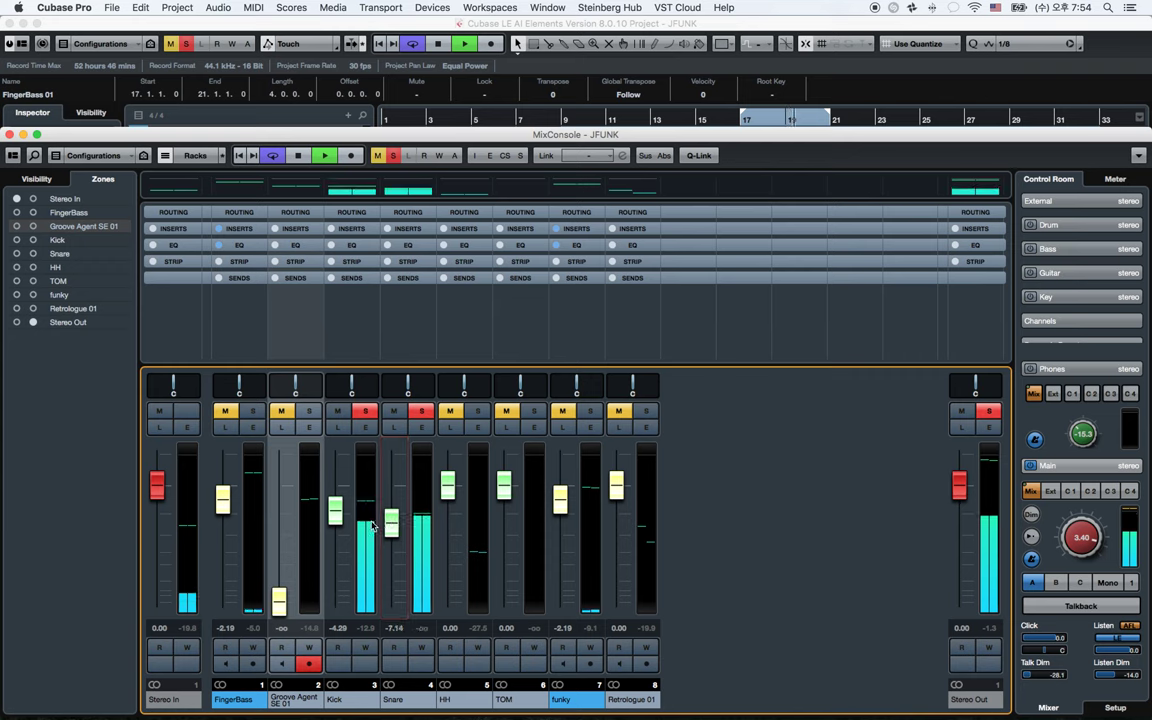
pyautogui.moveTo(392, 527); pyautogui.dragTo(393, 532)
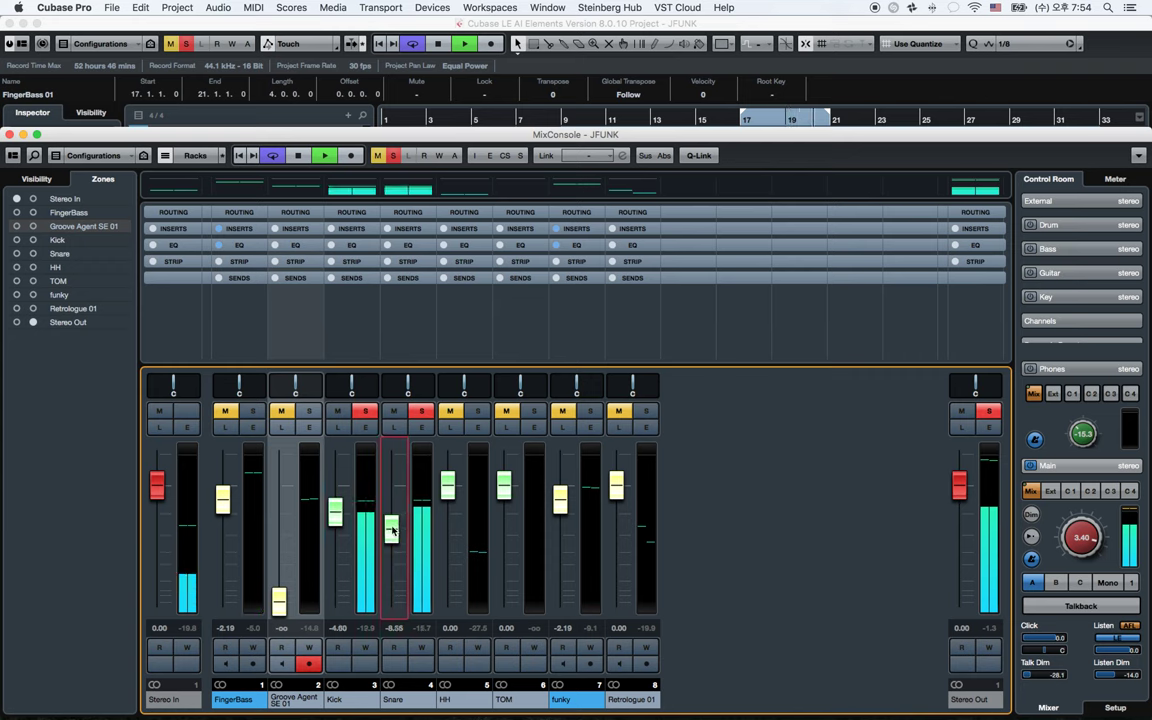
# Solo the HH channel, lower its fader to about -5.08, and pan it to R23
pyautogui.click(450, 411)
pyautogui.click(478, 411)
pyautogui.moveTo(447, 478); pyautogui.dragTo(447, 518)
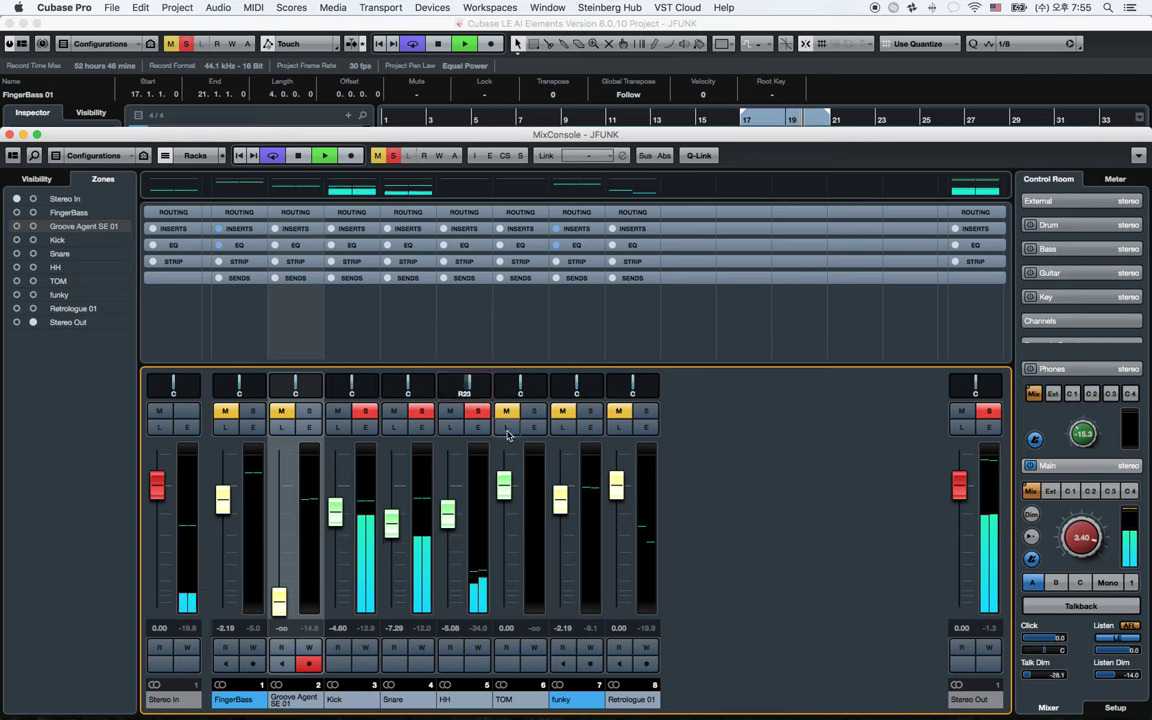
# Solo the TOM channel with its fader lowered to about -7.44, and solo the Groove Agent SE 01 channel as well
pyautogui.click(506, 411)
pyautogui.click(534, 411)
pyautogui.moveTo(504, 487); pyautogui.dragTo(505, 527)
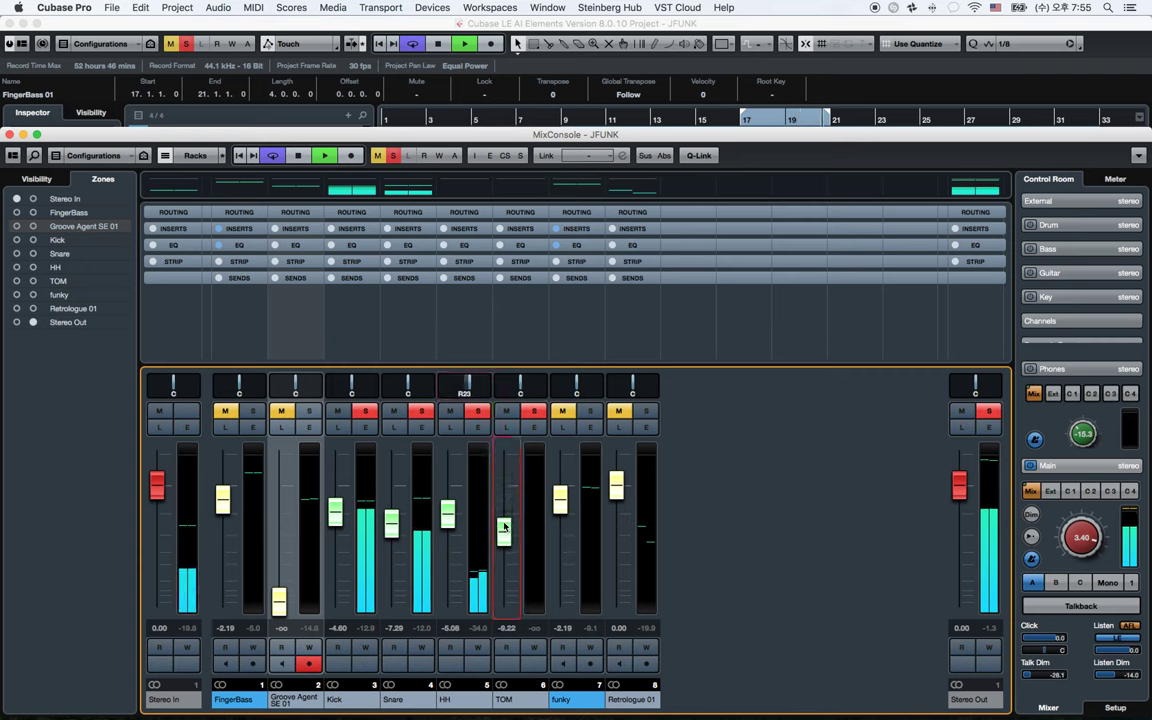
pyautogui.click(281, 411)
pyautogui.click(309, 411)
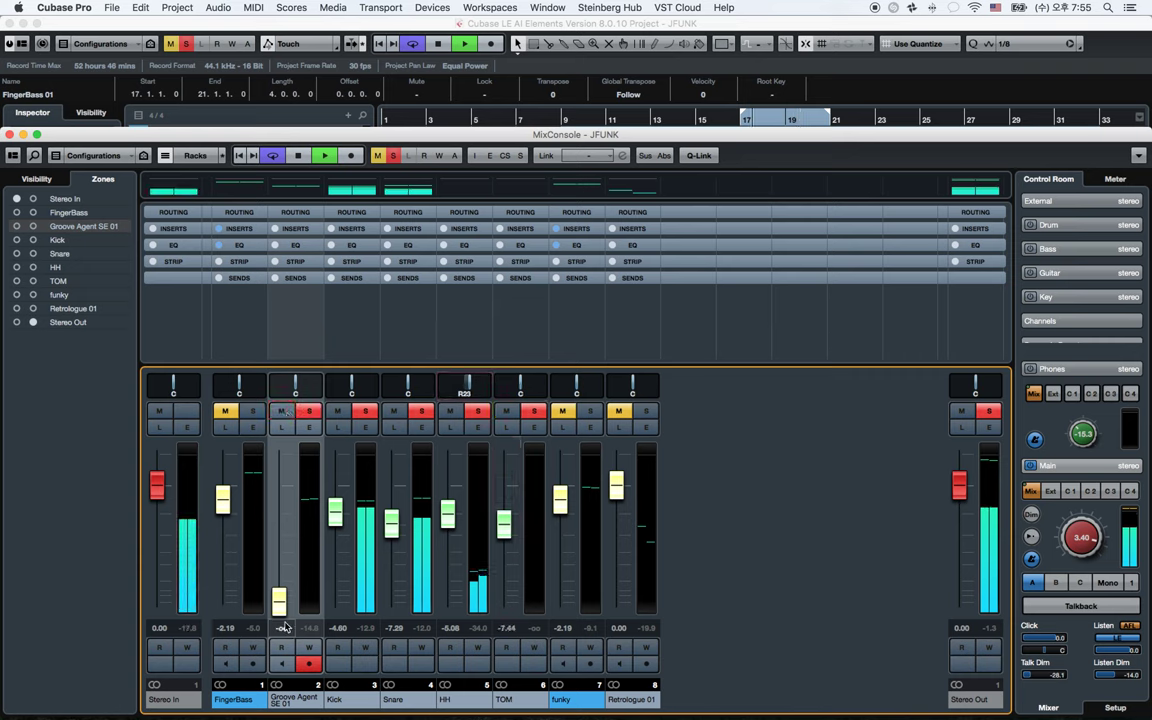
# Raise the Groove Agent SE 01 fader to about -9.56, and unmute and solo FingerBass with its fader lowered to about -10.3
pyautogui.moveTo(280, 604); pyautogui.dragTo(283, 548)
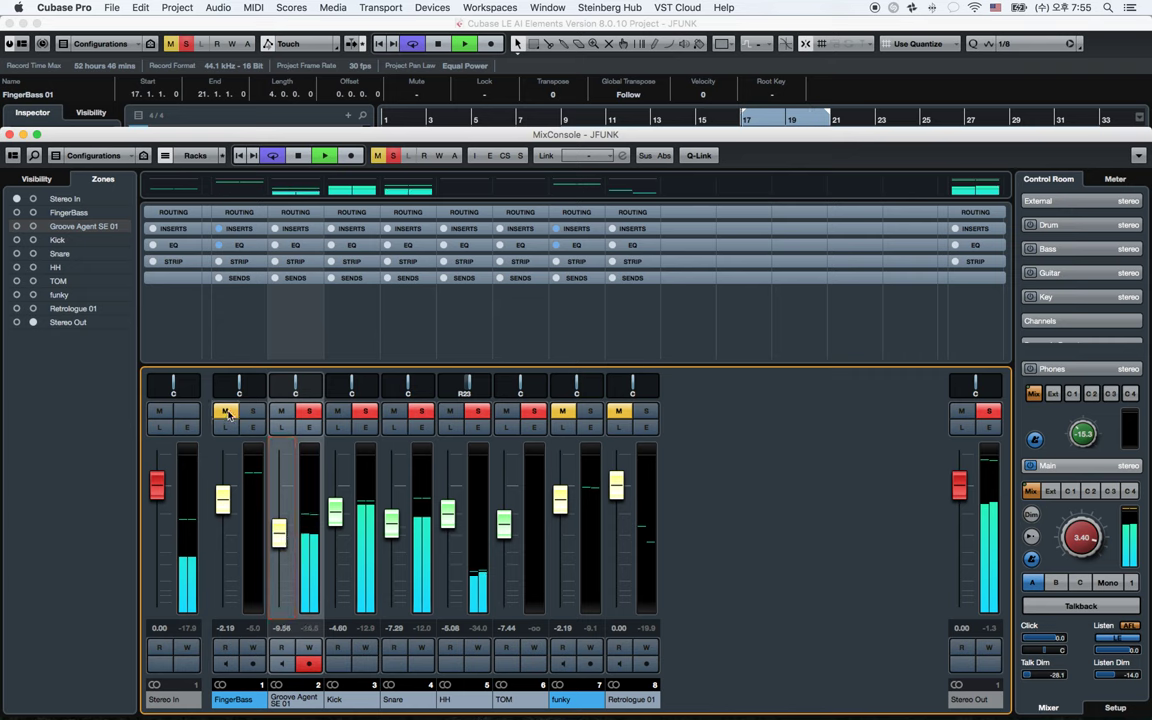
pyautogui.click(226, 411)
pyautogui.click(253, 411)
pyautogui.moveTo(222, 505); pyautogui.dragTo(222, 527)
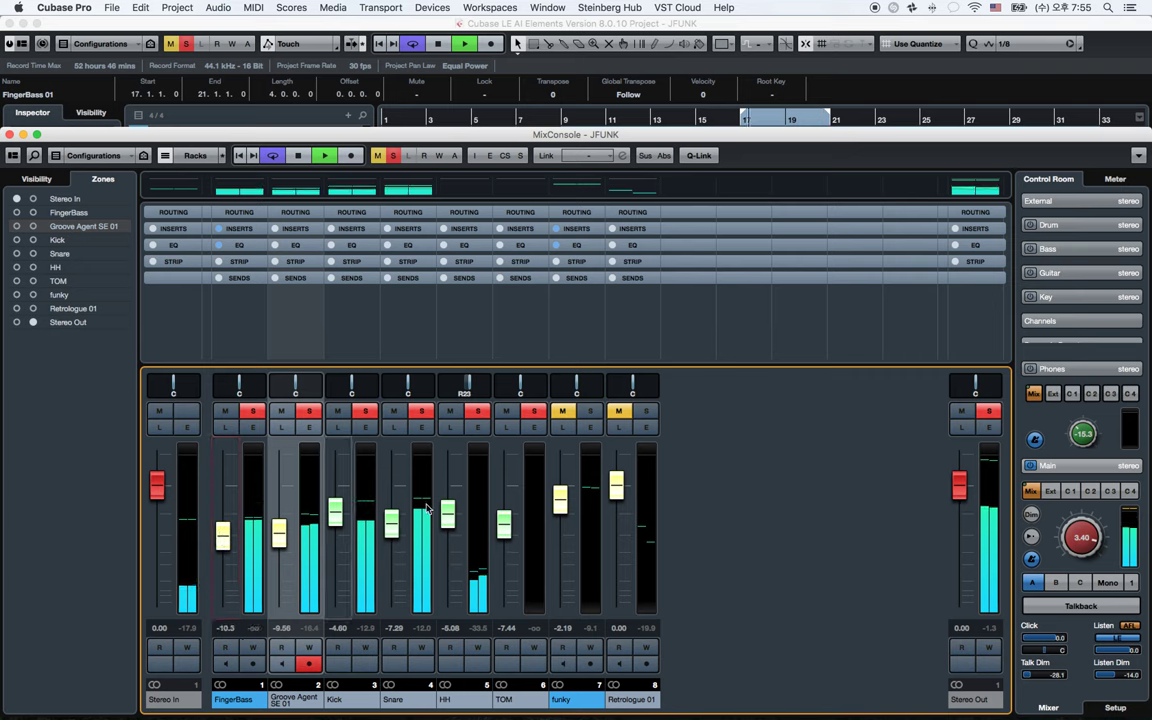
# Unmute and solo the funky channel, lower its fader to about -11.2, and pan it to L33
pyautogui.click(562, 411)
pyautogui.click(590, 411)
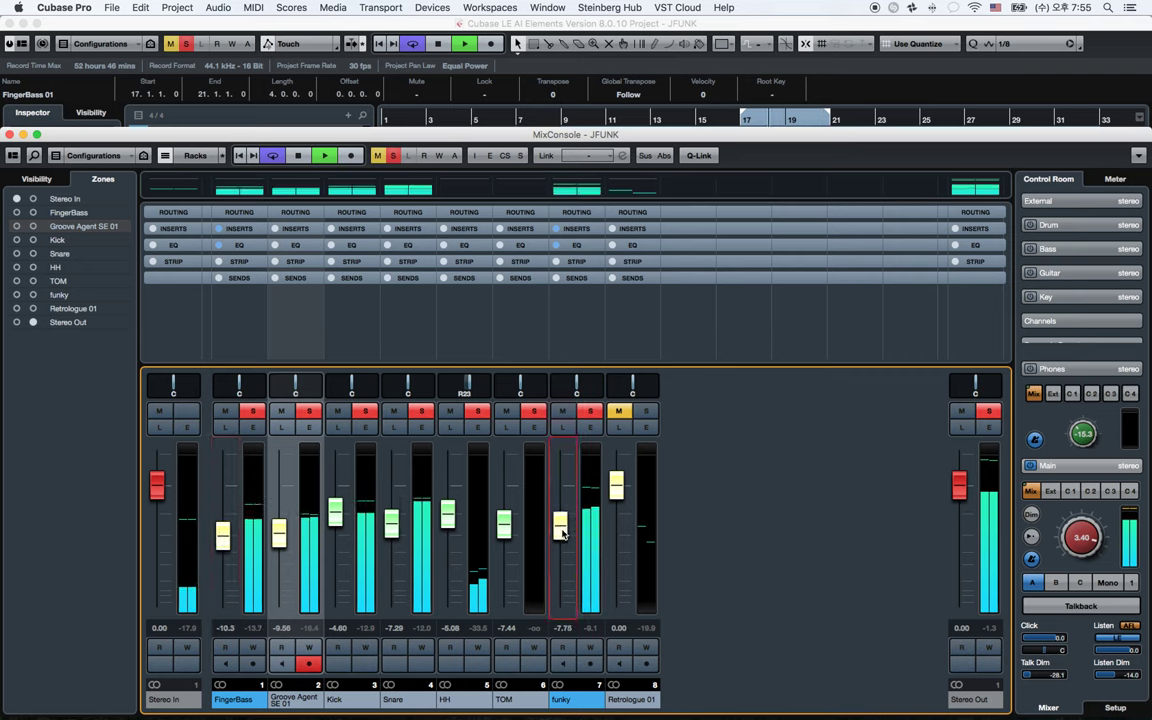
pyautogui.moveTo(563, 503); pyautogui.dragTo(563, 545)
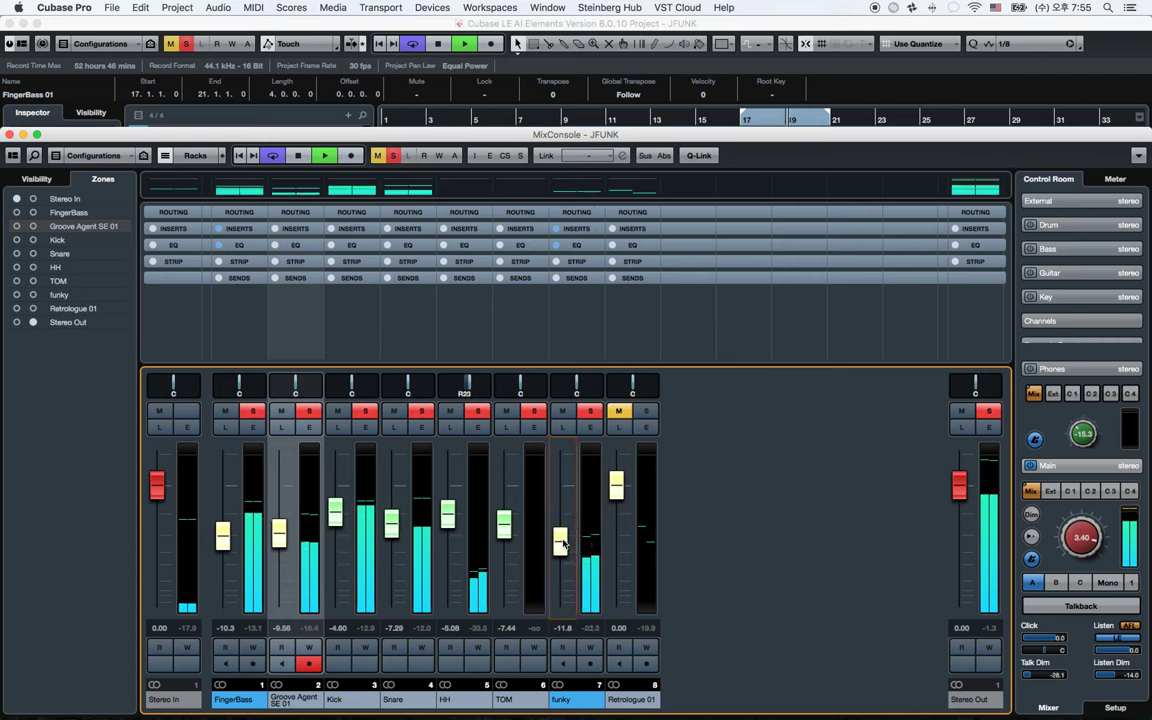
pyautogui.moveTo(576, 387); pyautogui.dragTo(566, 387)
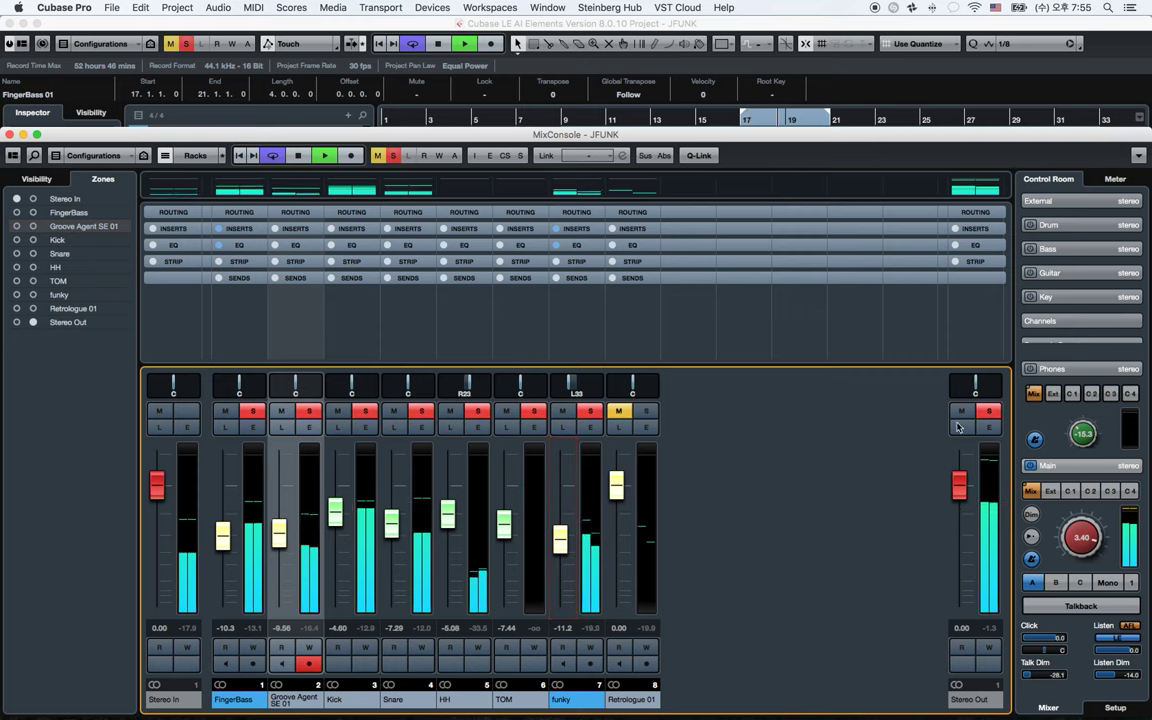
# Check the Stereo Out channel settings and spectrum, close them, and clear solo and mute across all channels
pyautogui.click(988, 427)
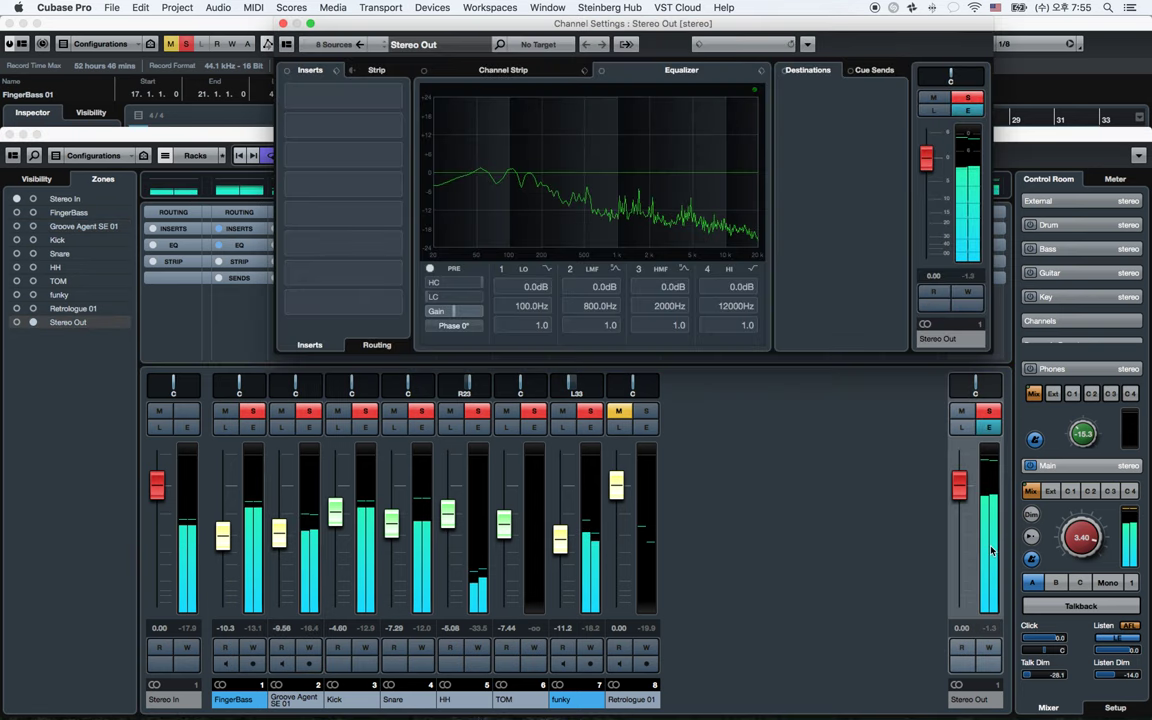
pyautogui.click(806, 539)
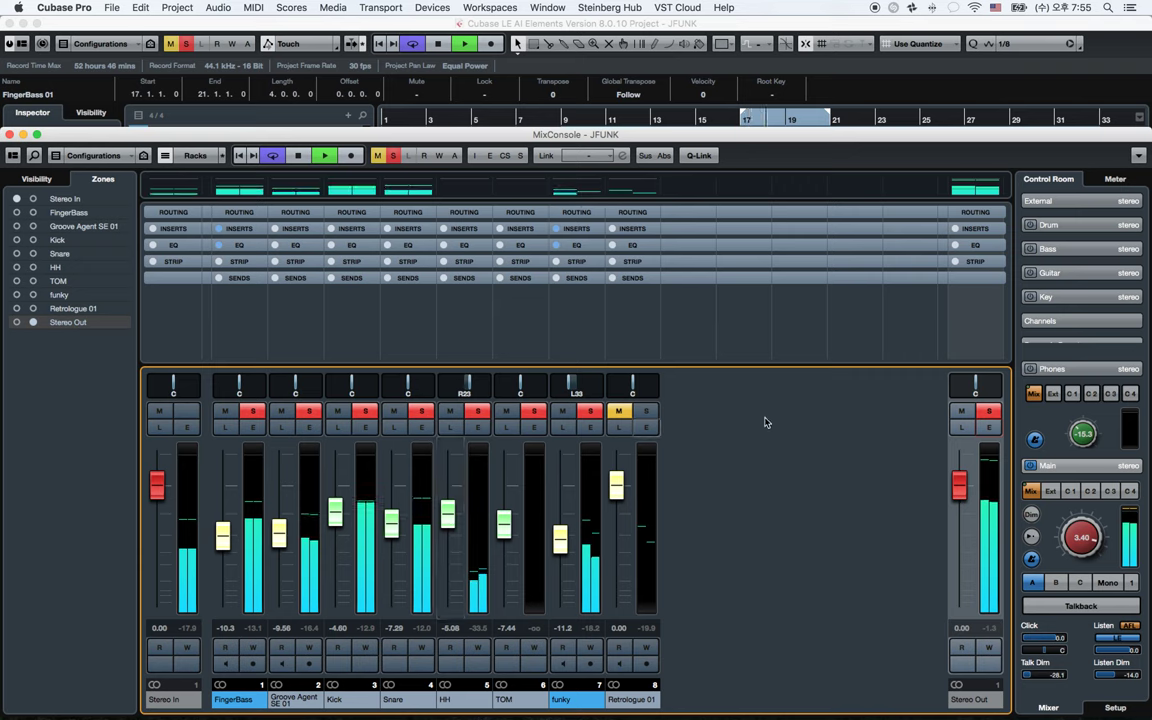
pyautogui.click(988, 411)
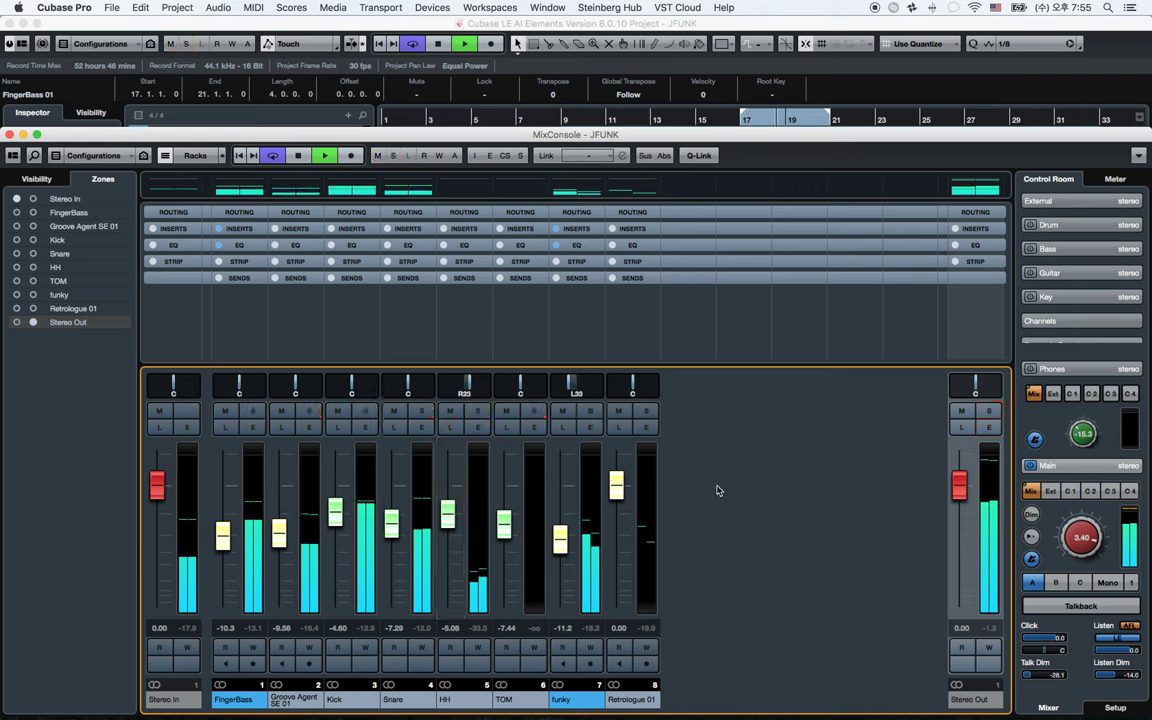
# Load the Steinberg Maximizer dynamics effect into the sixth insert slot of the Stereo Out channel
pyautogui.click(988, 427)
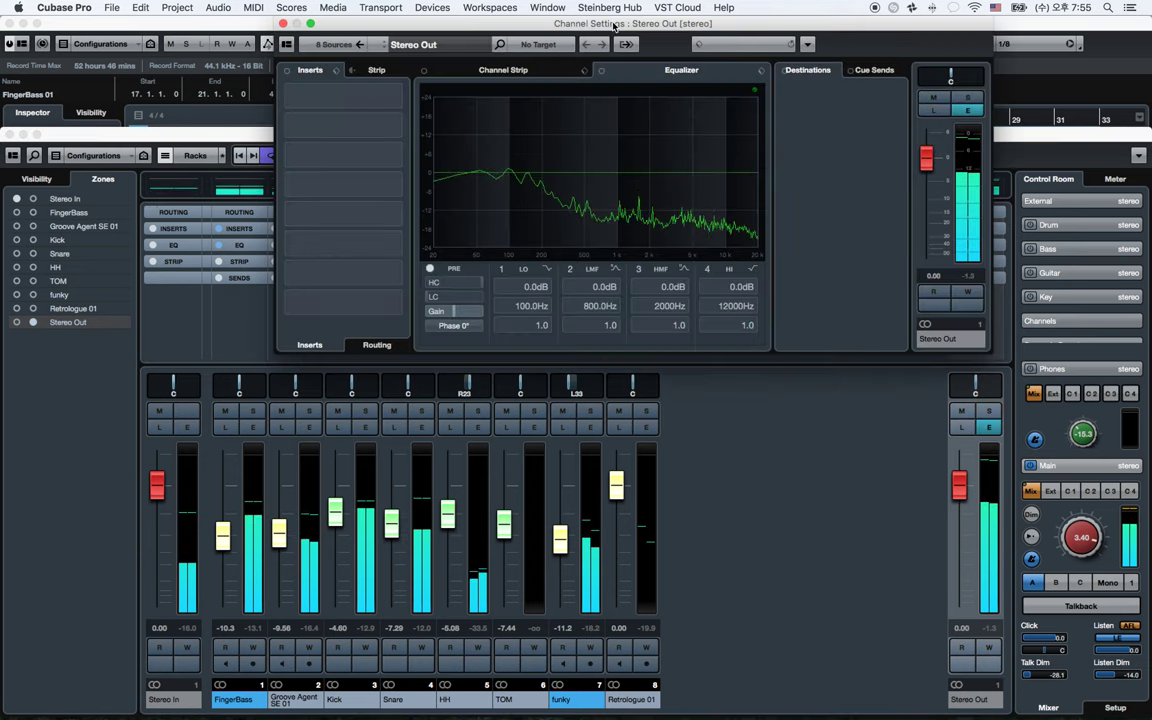
pyautogui.moveTo(614, 25); pyautogui.dragTo(617, 122)
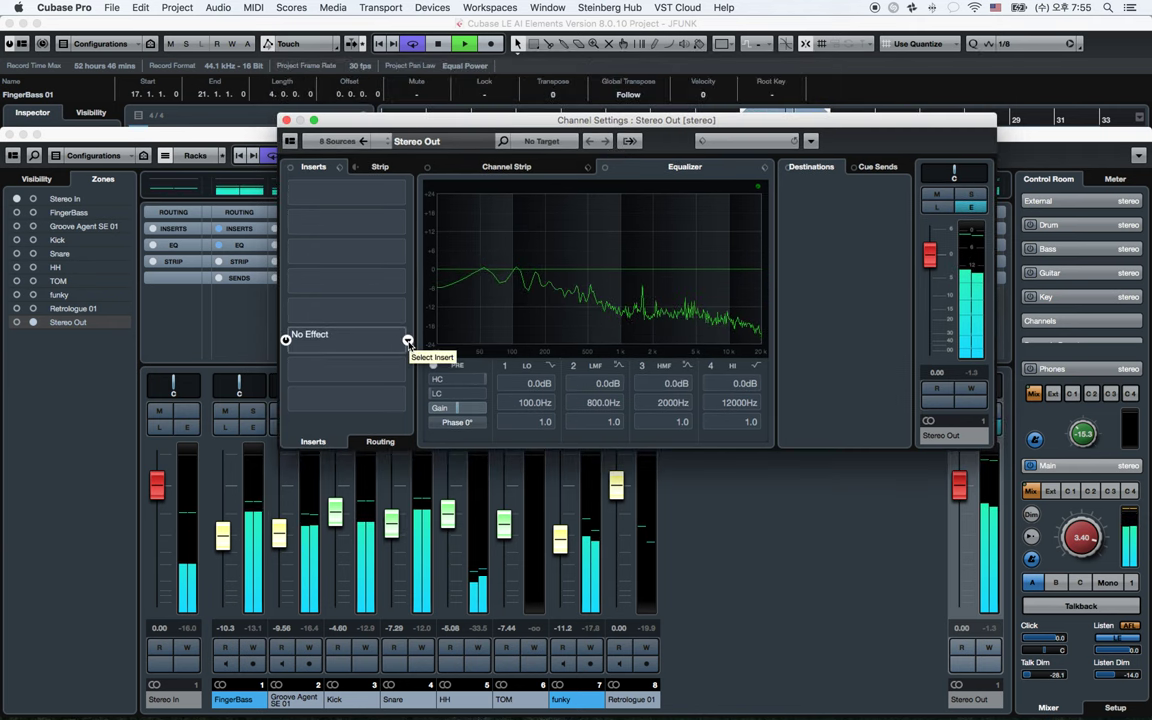
pyautogui.click(407, 340)
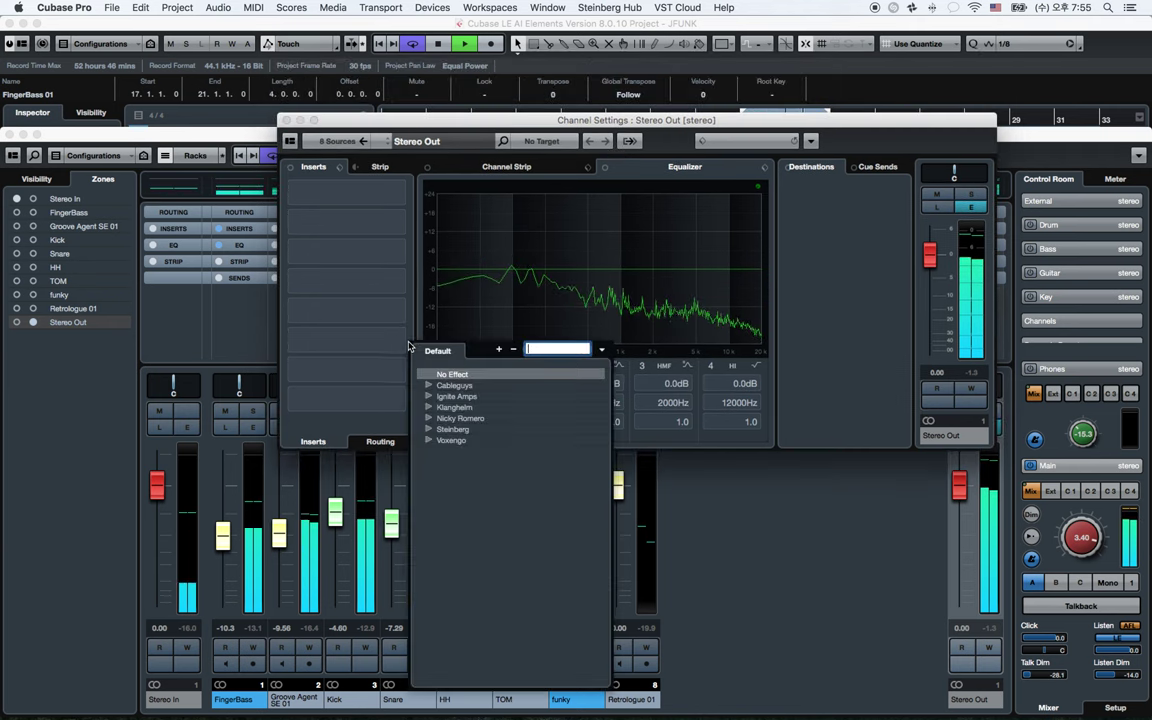
pyautogui.click(429, 430)
pyautogui.click(441, 463)
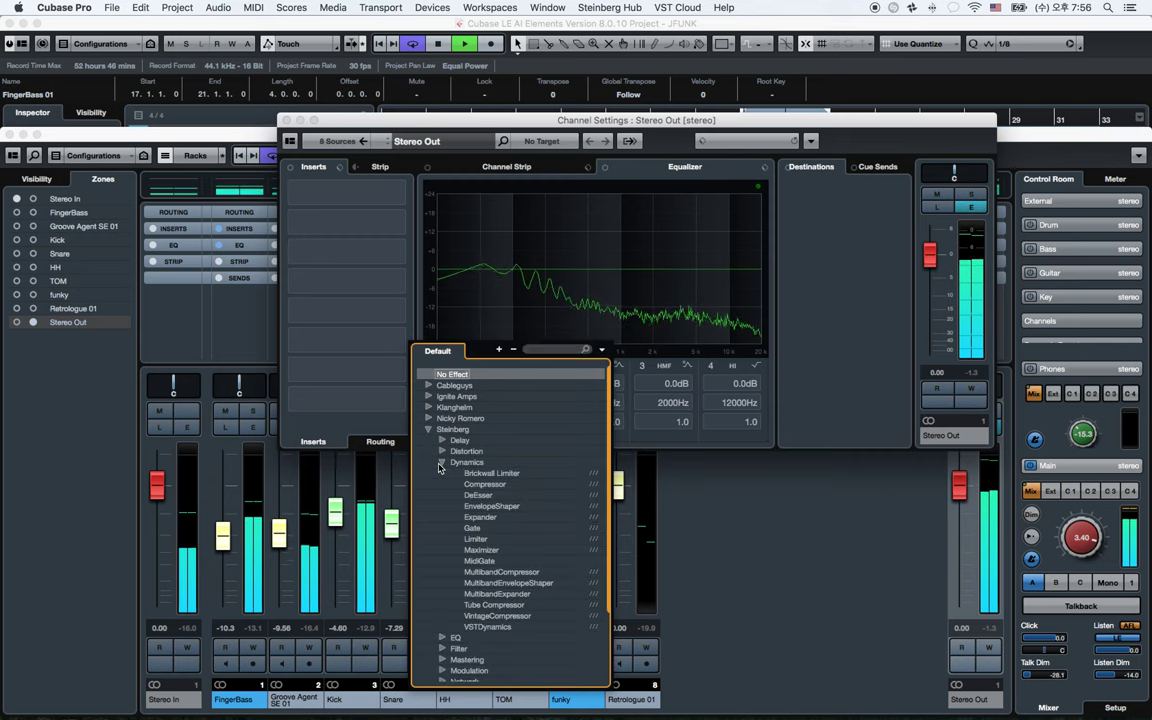
pyautogui.click(483, 550)
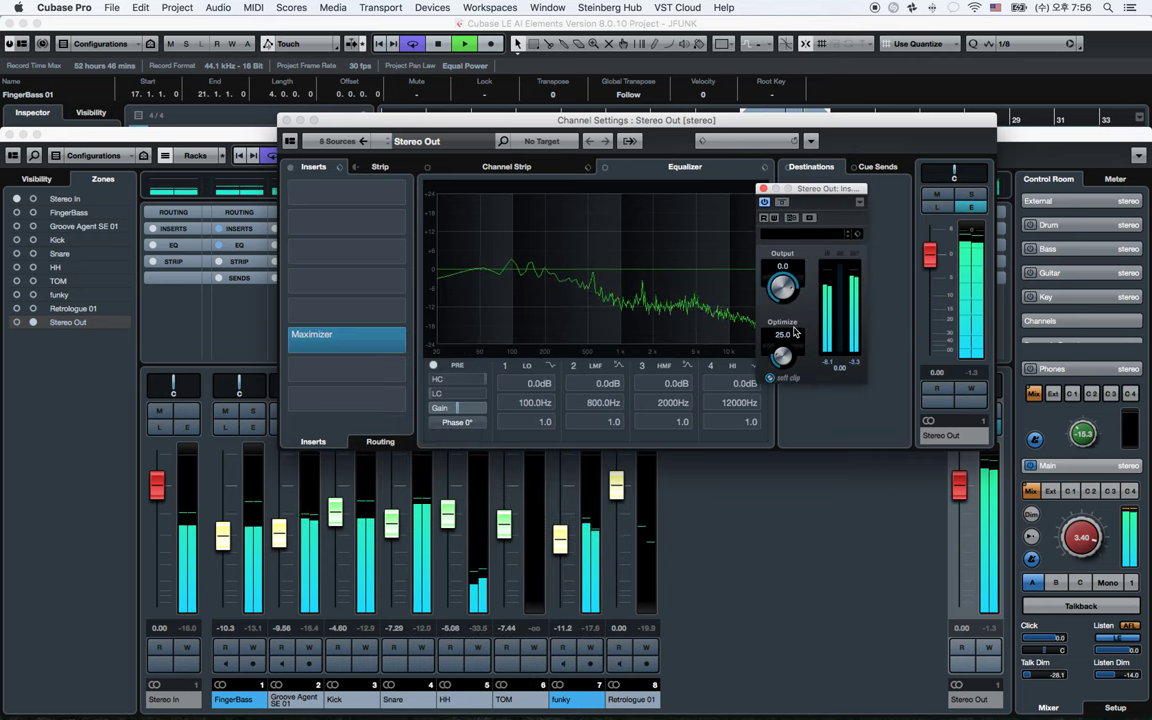
# Set the Maximizer's Optimize to 40.0 and close the effect and the Stereo Out channel settings
pyautogui.moveTo(778, 372); pyautogui.dragTo(782, 331)
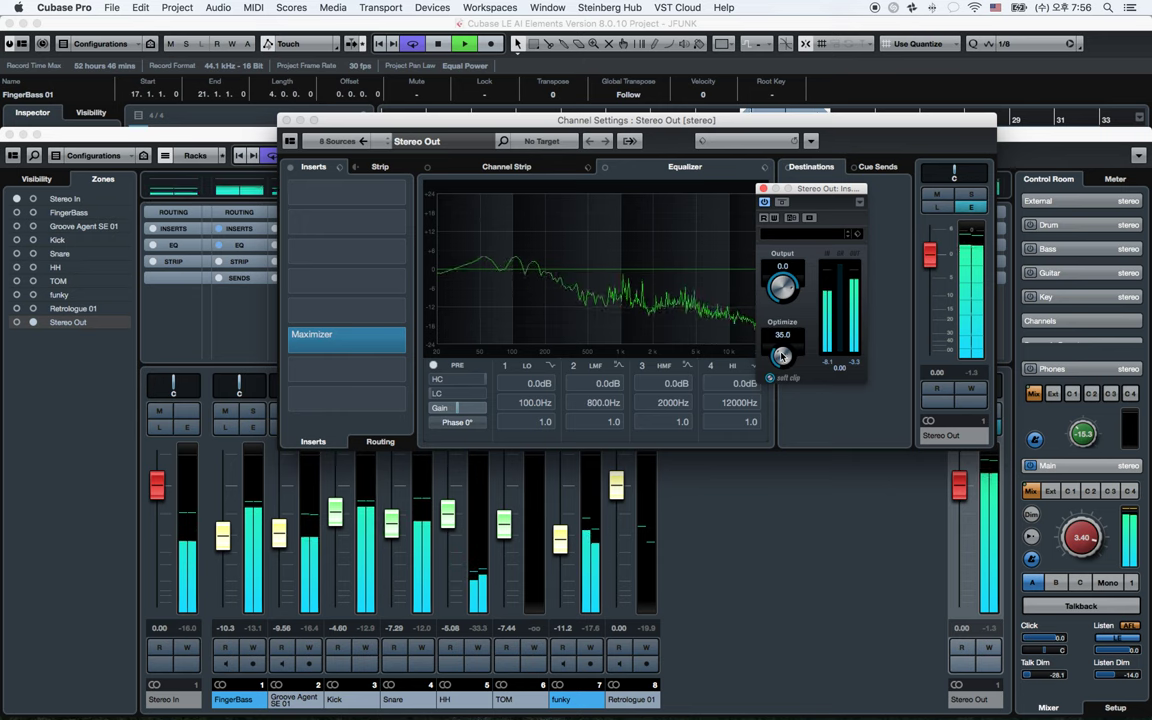
pyautogui.scroll(4, 783, 355)
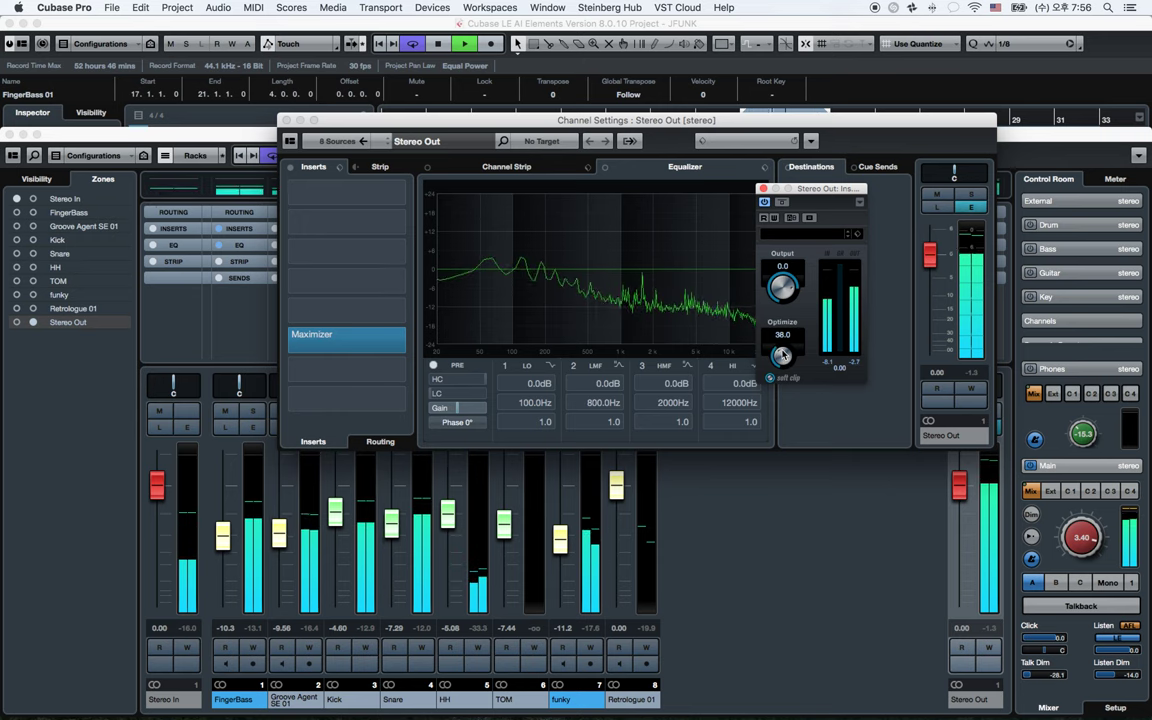
pyautogui.scroll(2, 783, 355)
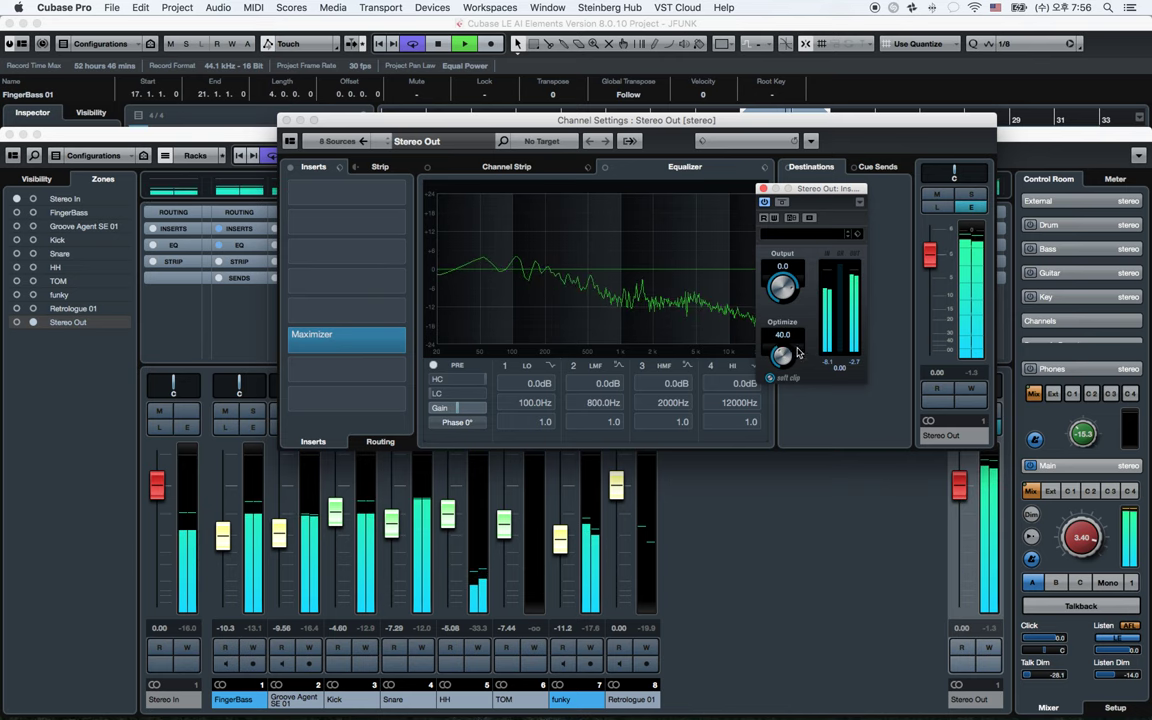
pyautogui.click(286, 121)
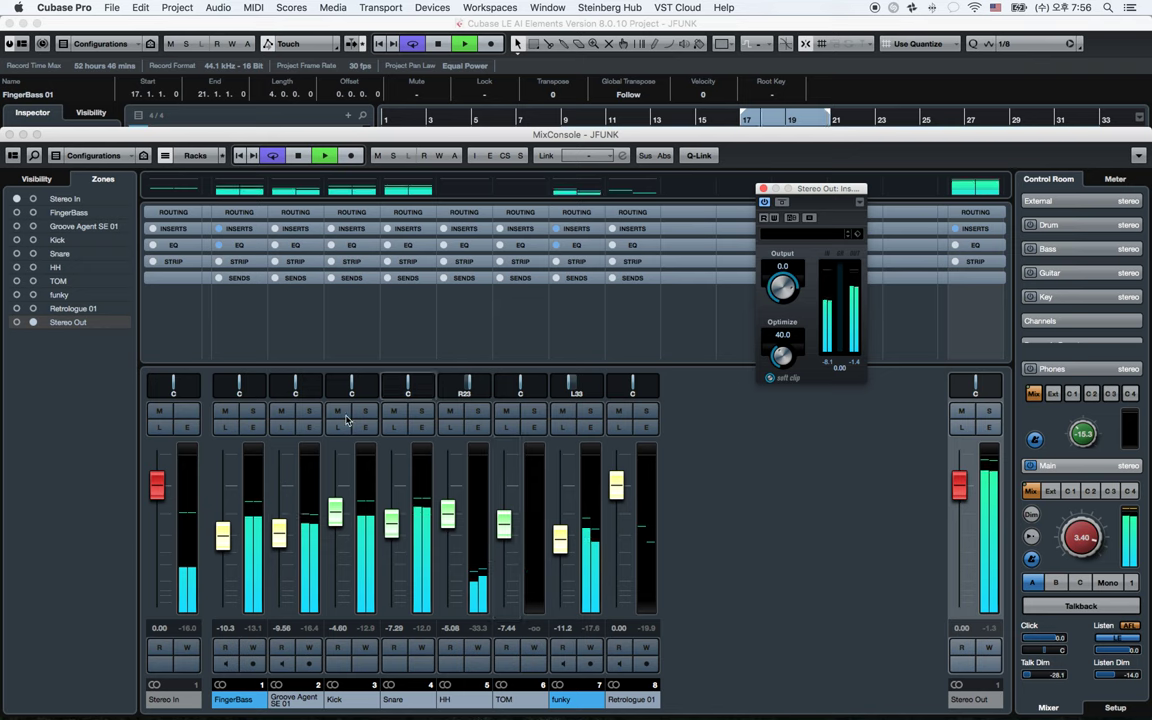
pyautogui.click(762, 189)
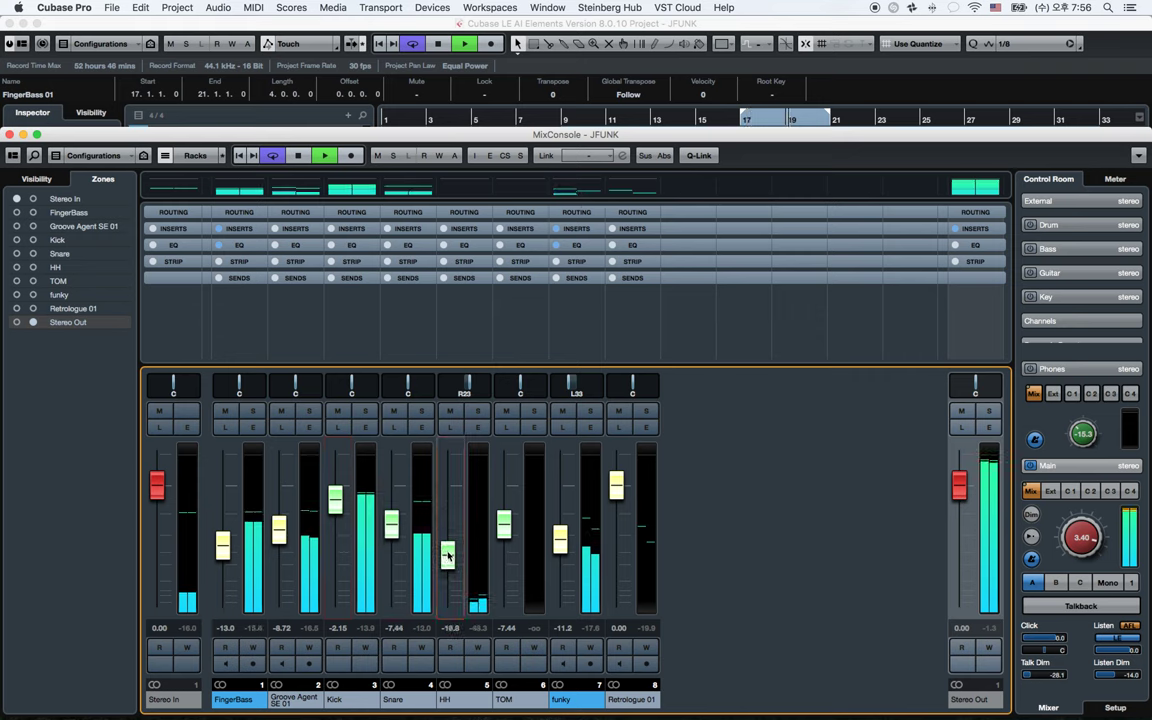
# Rebalance the faders to about -13.0 for FingerBass, -12.2 Groove Agent SE 01, -2.15 Kick, -6.89 Snare, -16.3 HH and -14.1 funky, and close the MixConsole
pyautogui.moveTo(448, 556); pyautogui.dragTo(448, 553)
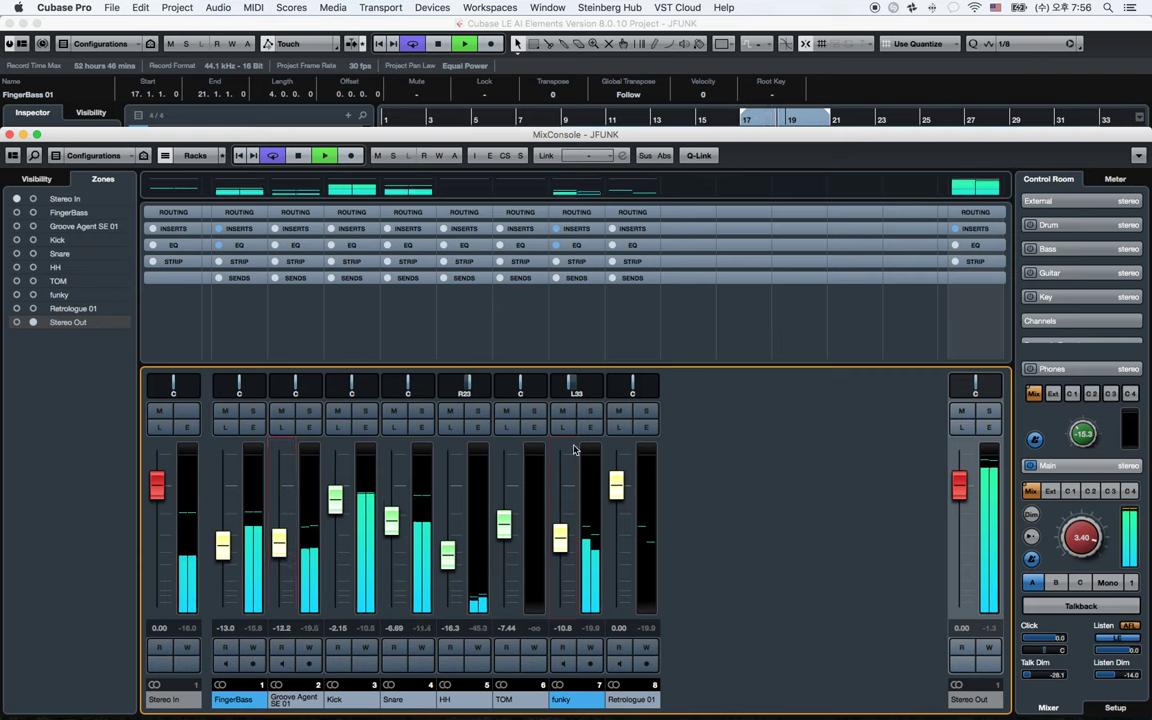
pyautogui.moveTo(562, 543); pyautogui.dragTo(560, 550)
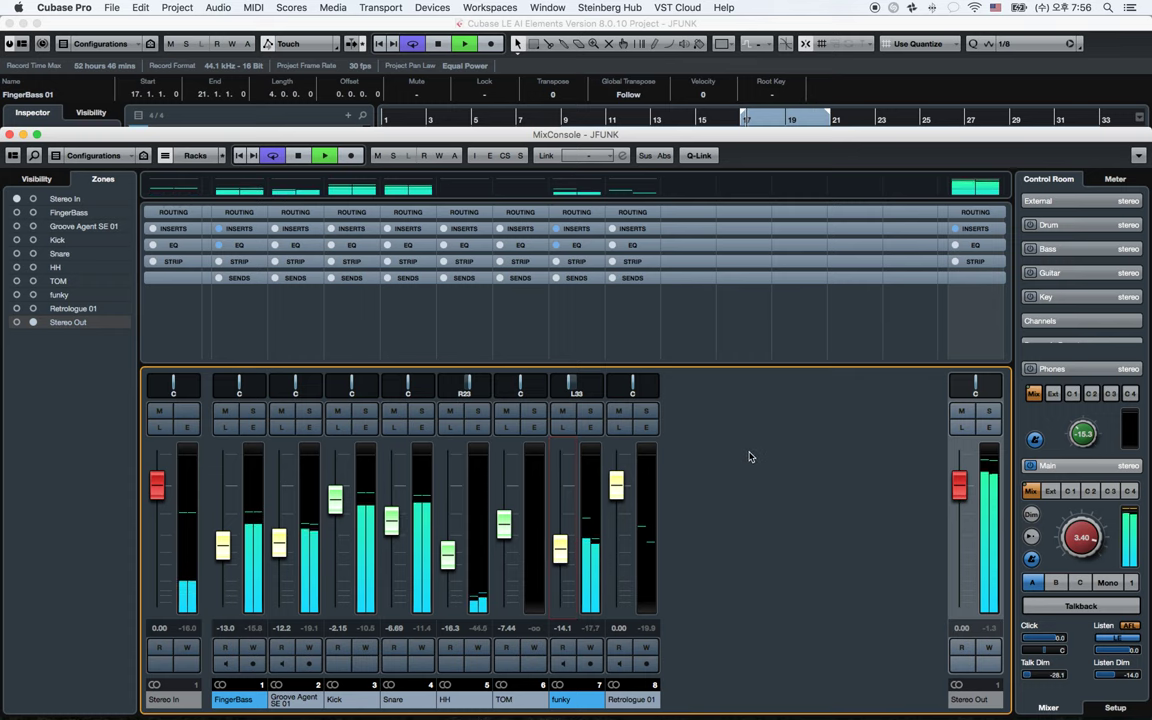
pyautogui.press('F3')
# Stop playback, play the arrangement again from bar 1, and select the funky track
pyautogui.click(681, 293)
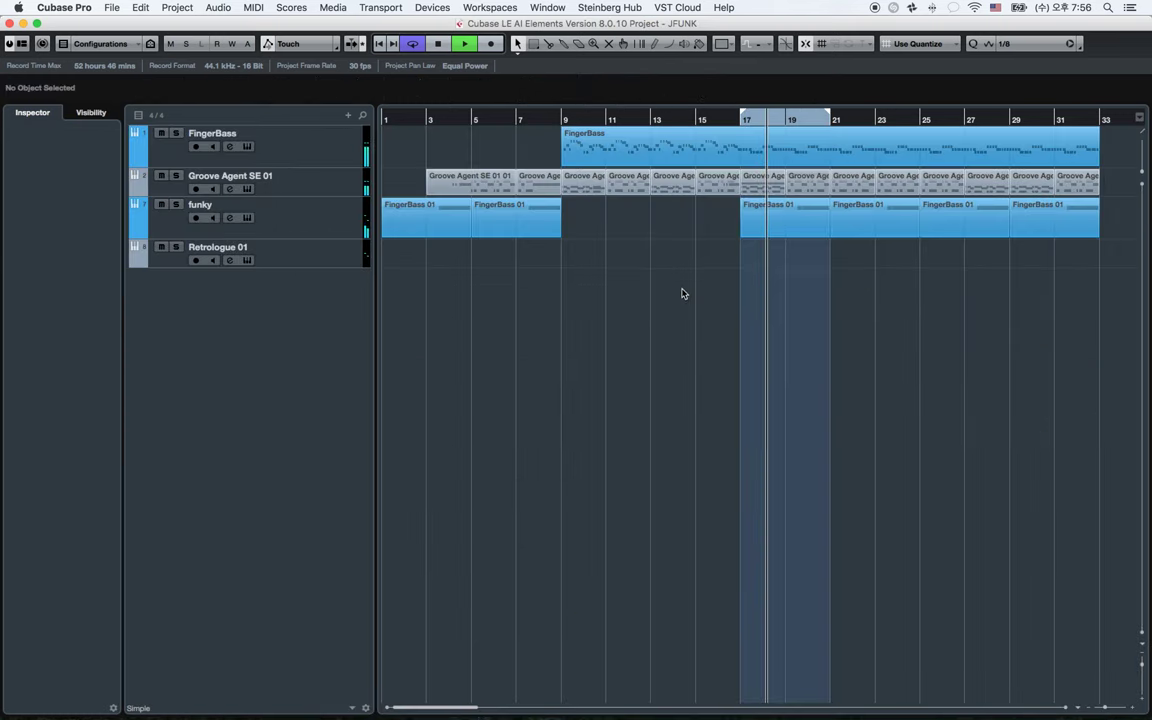
pyautogui.press('space')
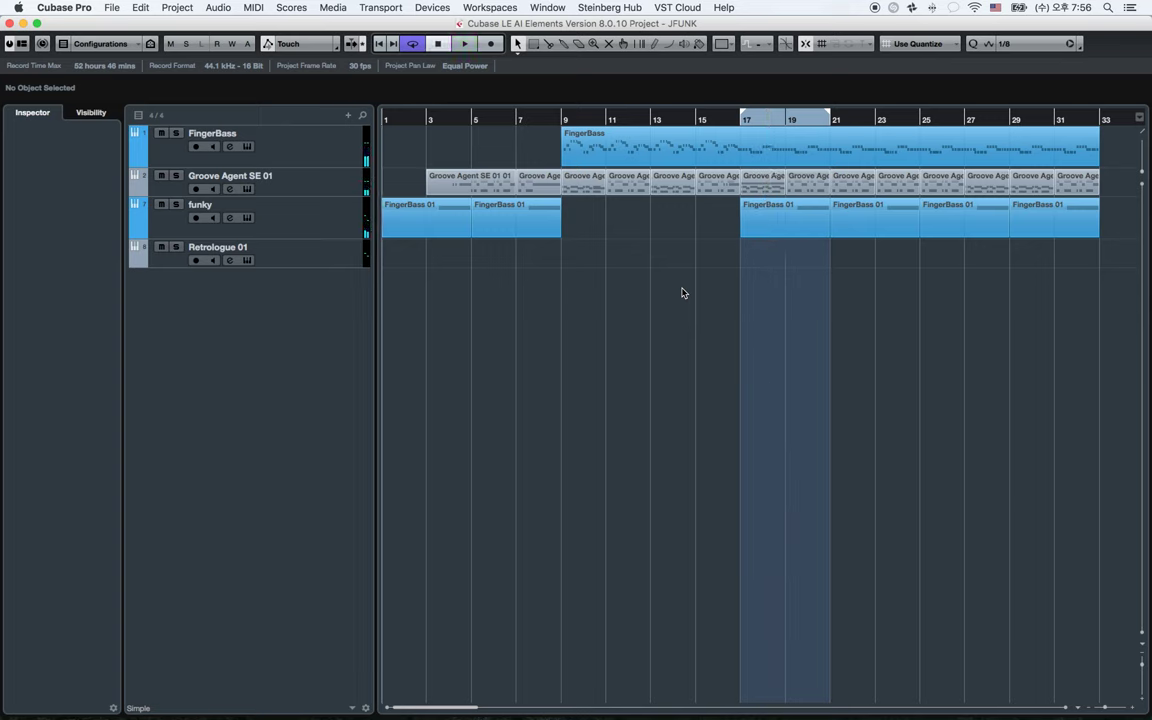
pyautogui.press('space')
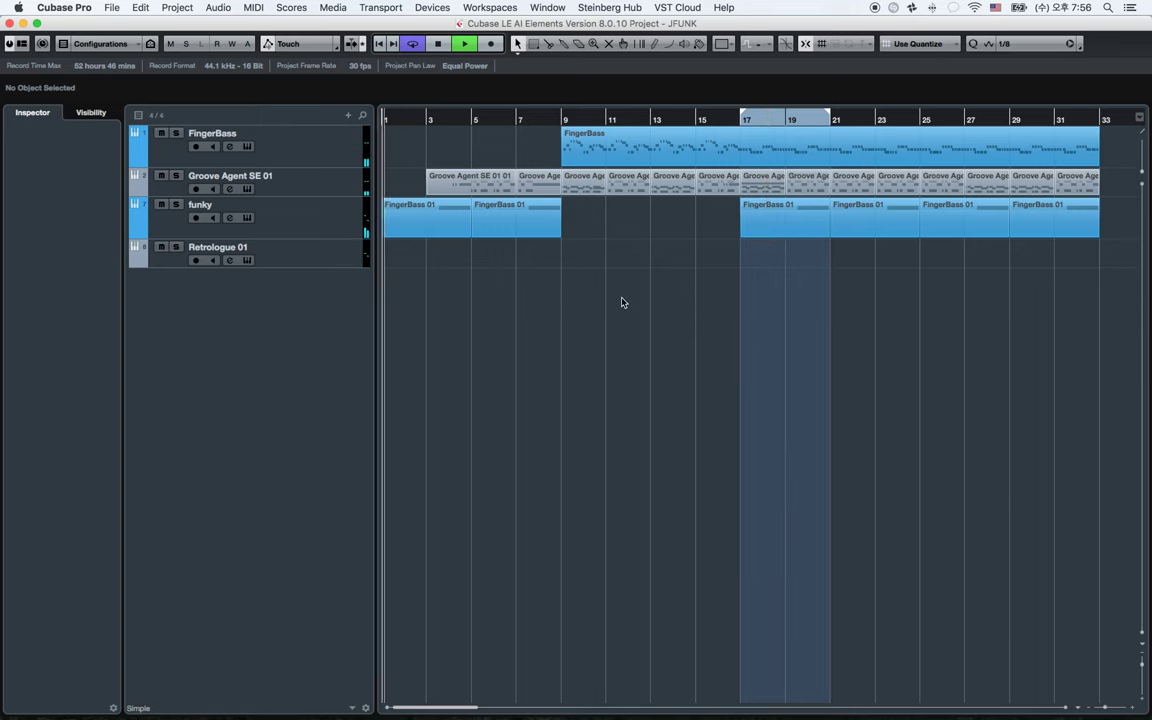
pyautogui.click(347, 233)
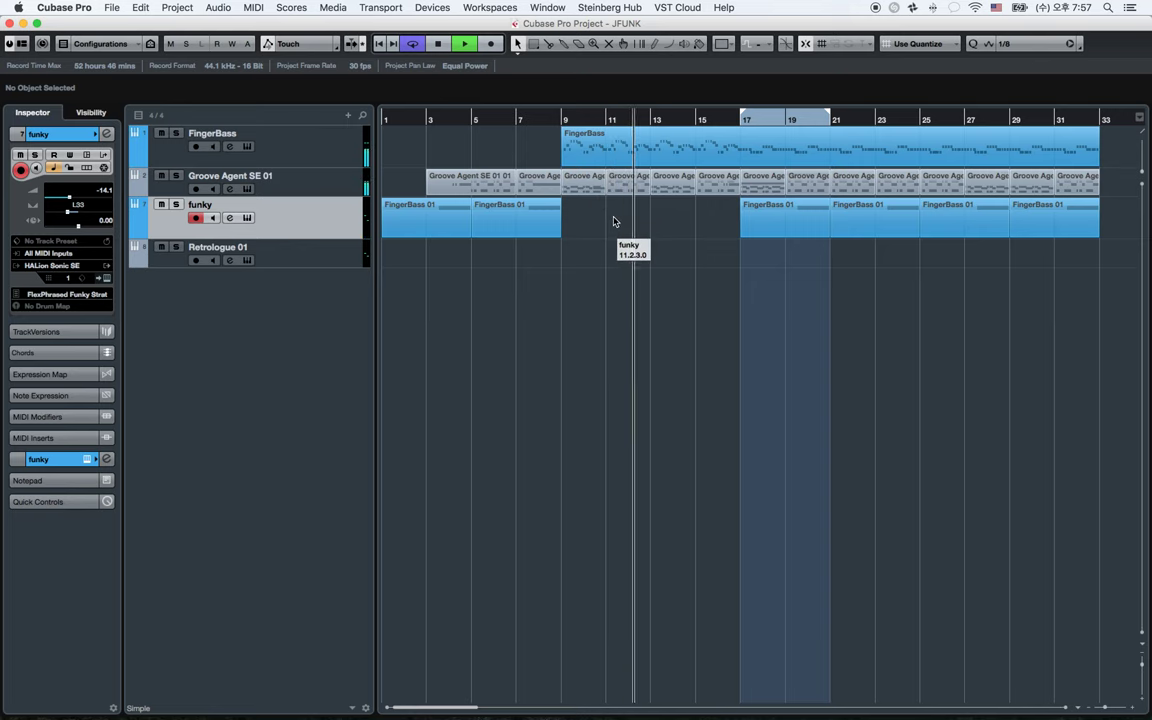
# Open the Groove Agent SE 01 part at bar 11 in the Key Editor and remove the Brightness controller lane
pyautogui.doubleClick(628, 186)
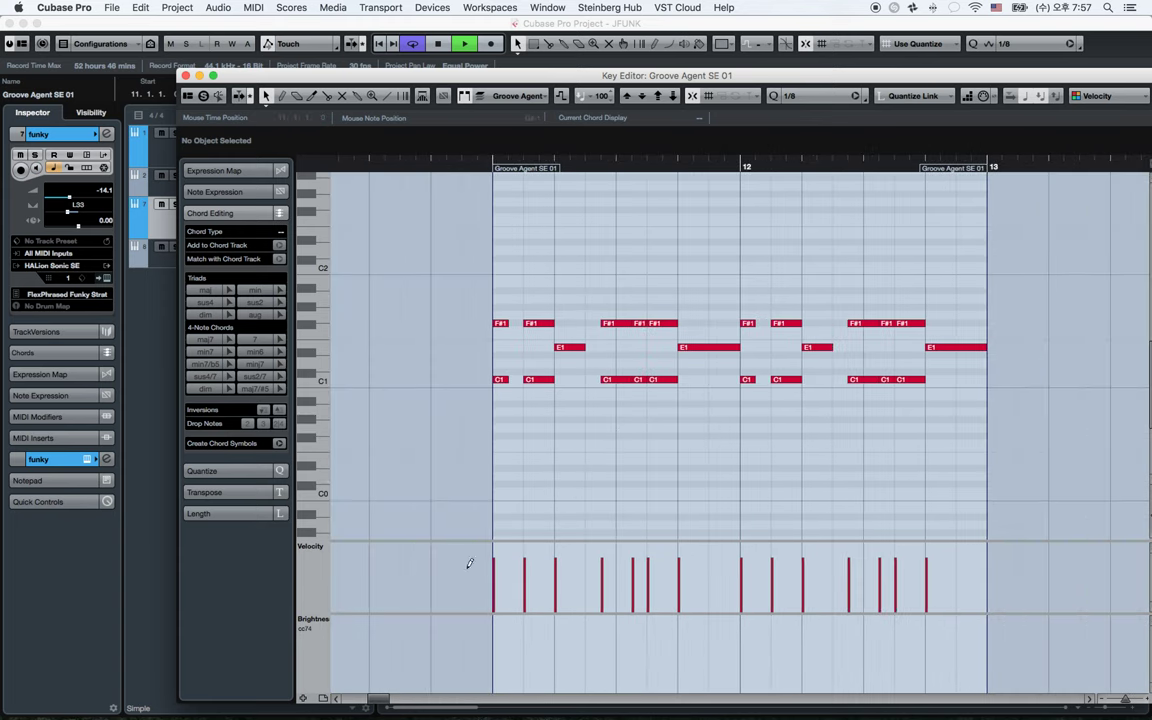
pyautogui.click(326, 620)
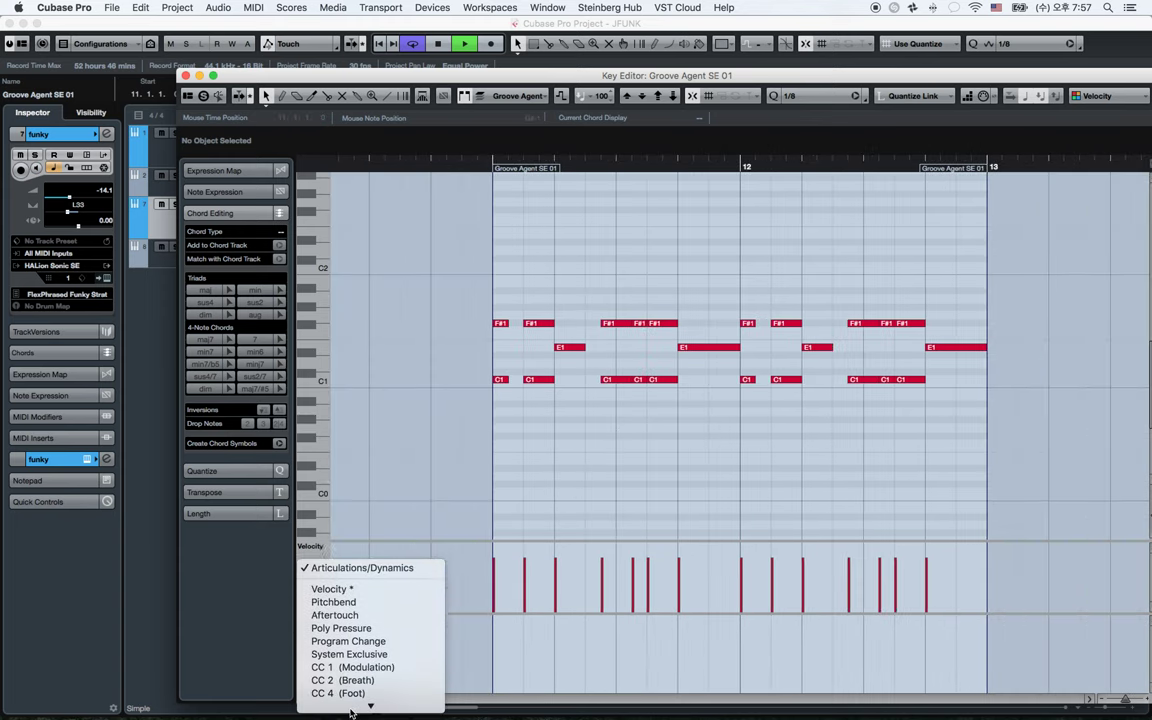
pyautogui.click(350, 682)
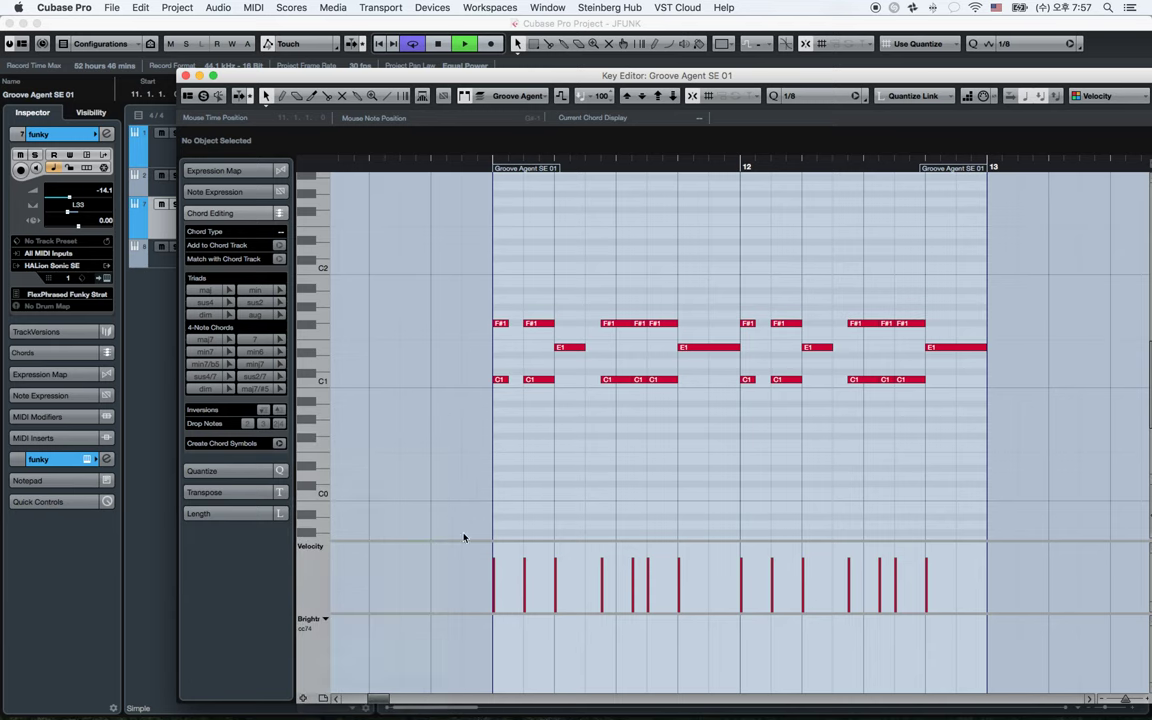
pyautogui.hscroll(-3, 522, 442)
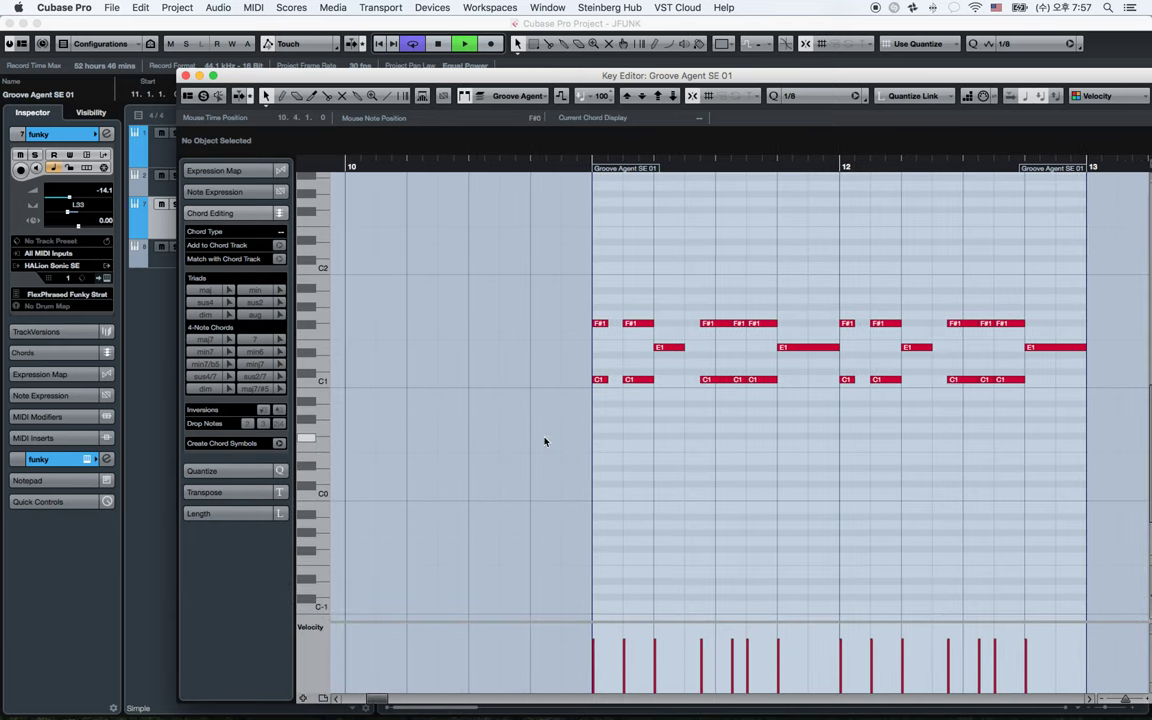
# Audition the drum part at bar 11, close the Key Editor, and resume playback in the project
pyautogui.click(585, 168)
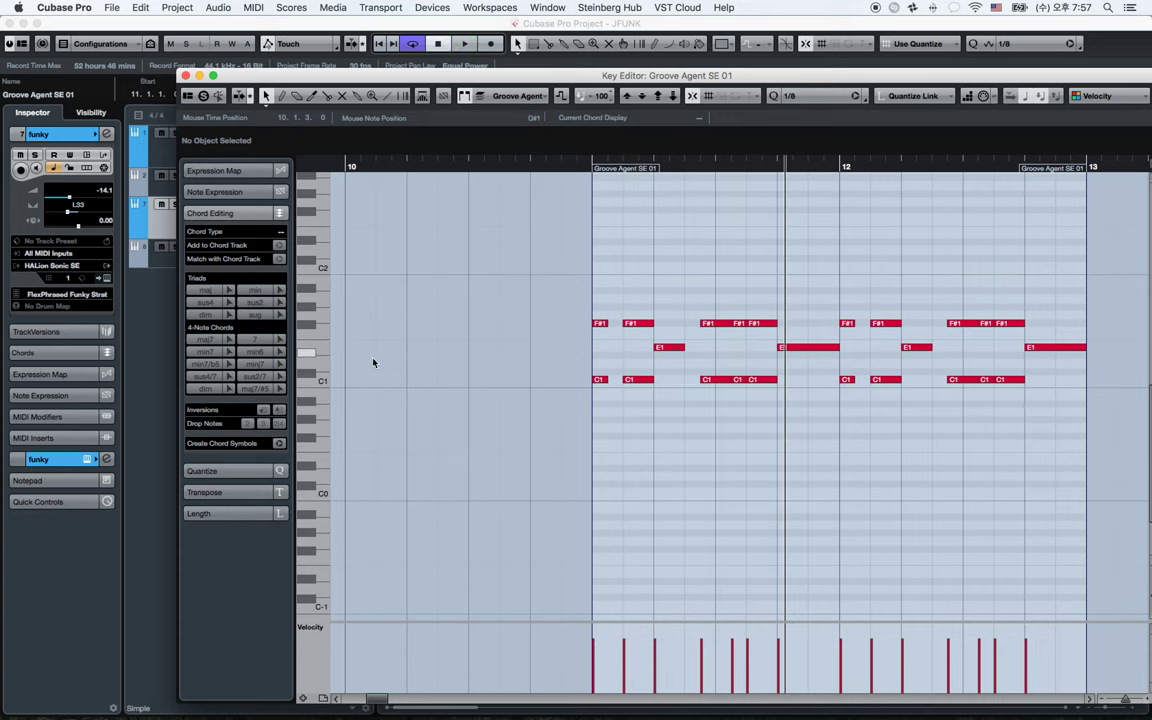
pyautogui.press('space')
pyautogui.press('Return')
pyautogui.click(689, 324)
pyautogui.press('space')
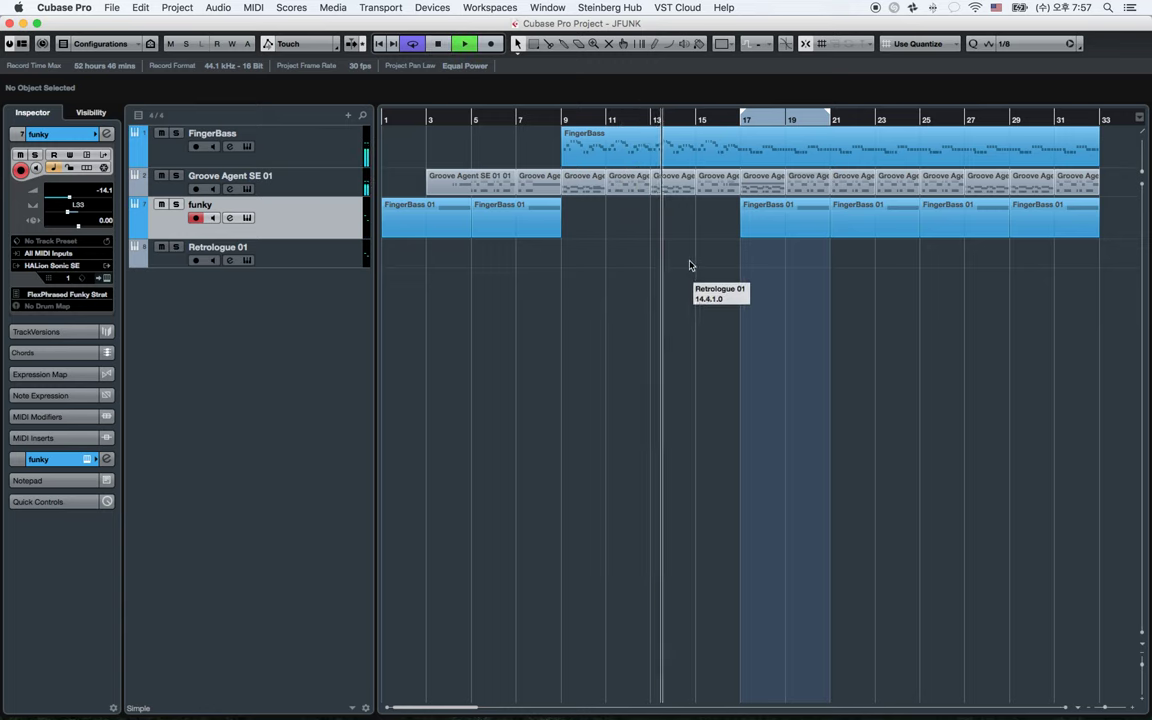
# In the MixConsole, raise the HH fader to about -9.22 and return to the project window
pyautogui.press('F3')
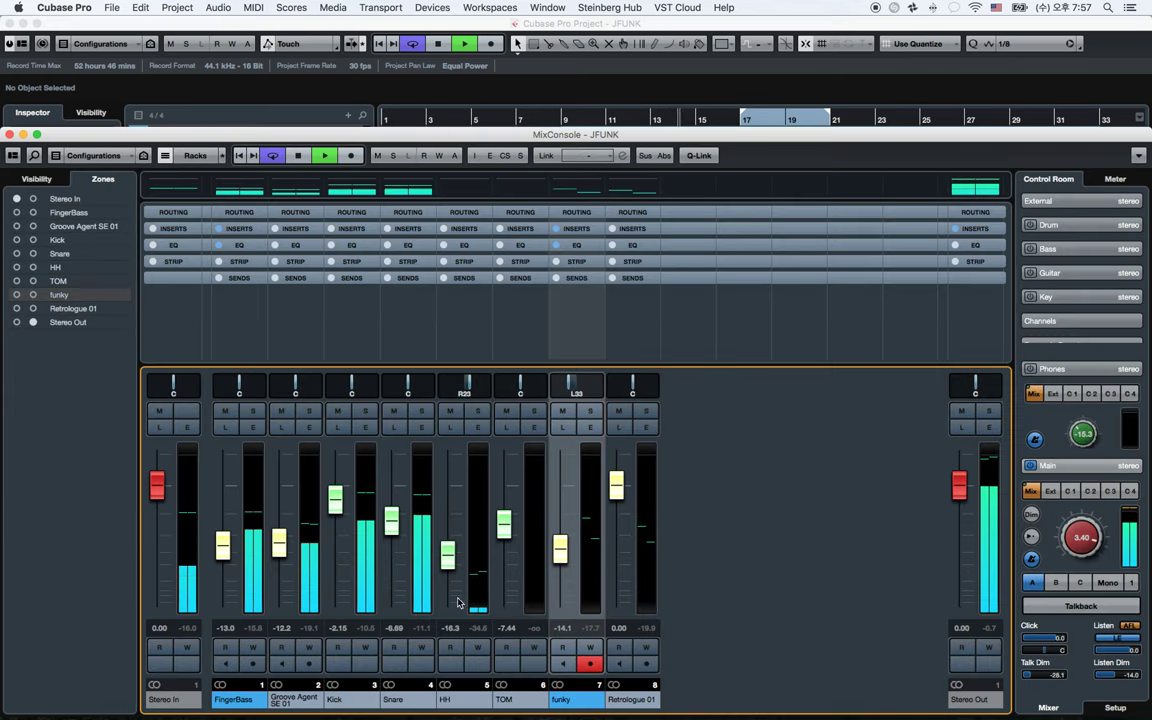
pyautogui.moveTo(448, 557); pyautogui.dragTo(448, 531)
pyautogui.moveTo(449, 519); pyautogui.dragTo(447, 540)
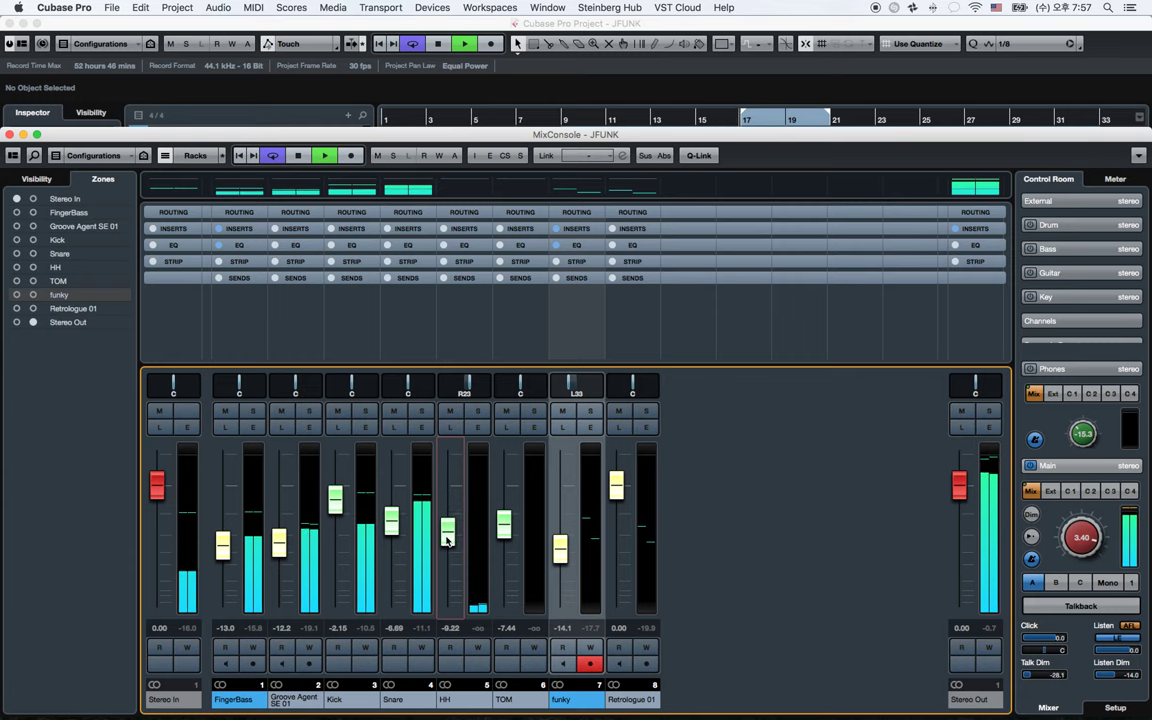
pyautogui.press('F3')
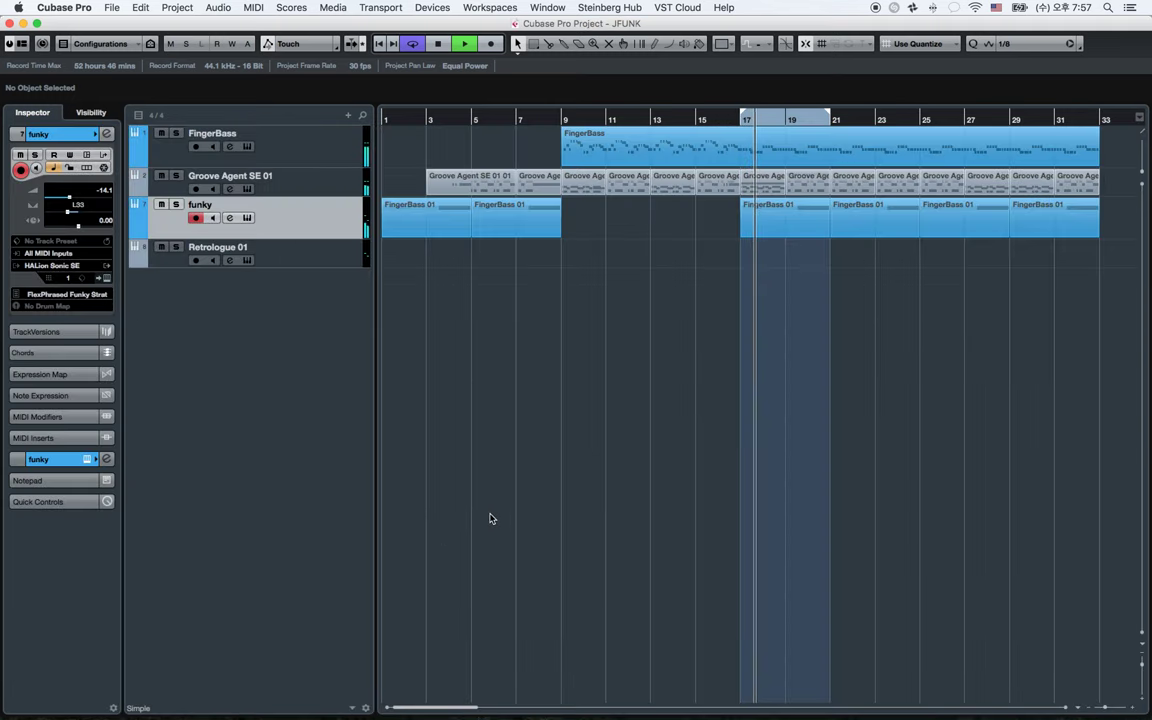
# Open the Groove Agent SE 01 part at bar 17 in the Key Editor and delete all A#1 notes except the first four
pyautogui.doubleClick(762, 180)
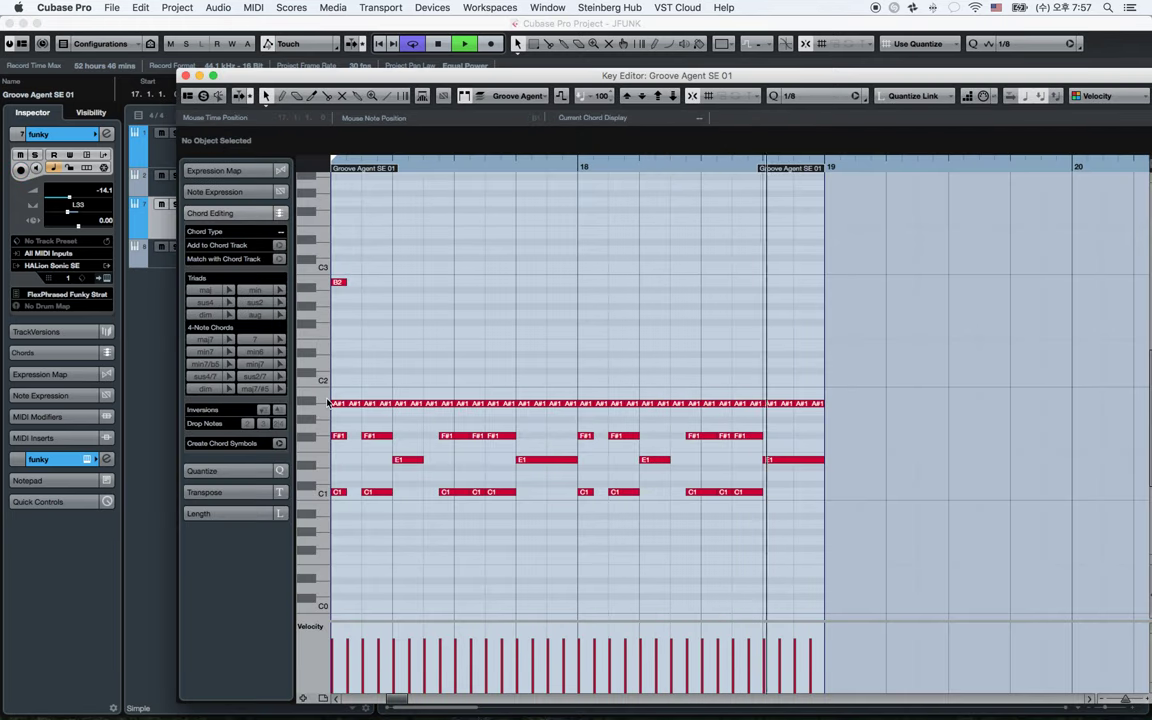
pyautogui.press('space')
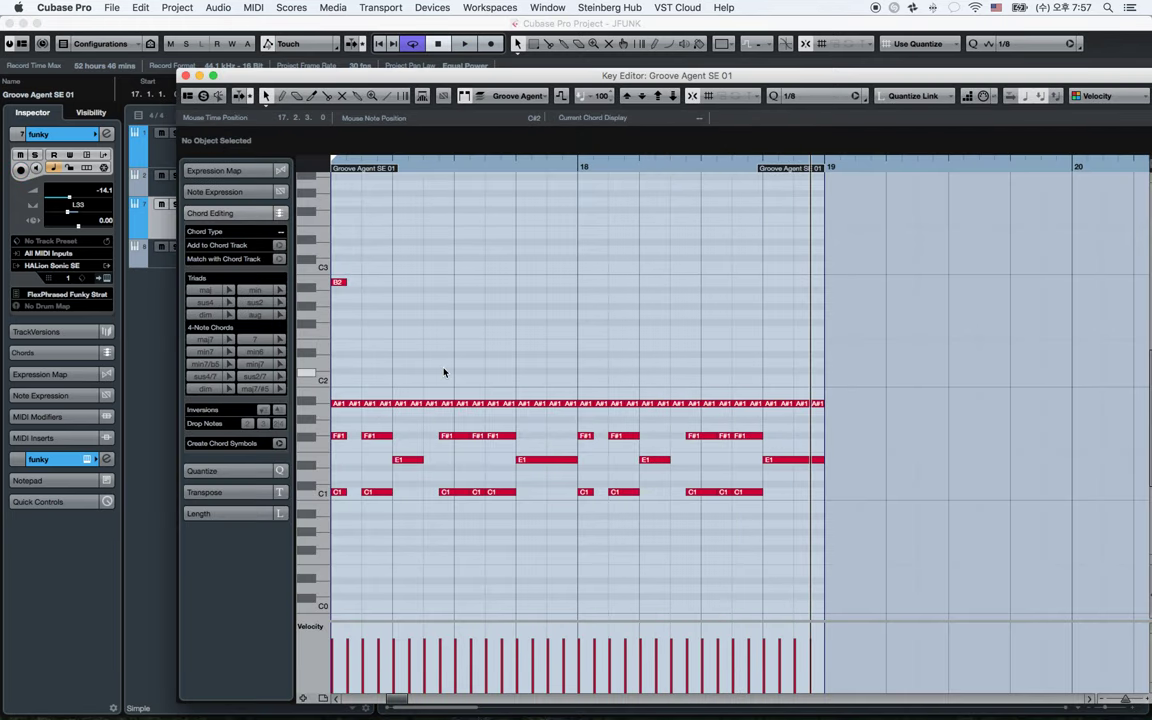
pyautogui.click(310, 405)
pyautogui.hscroll(-4, 424, 365)
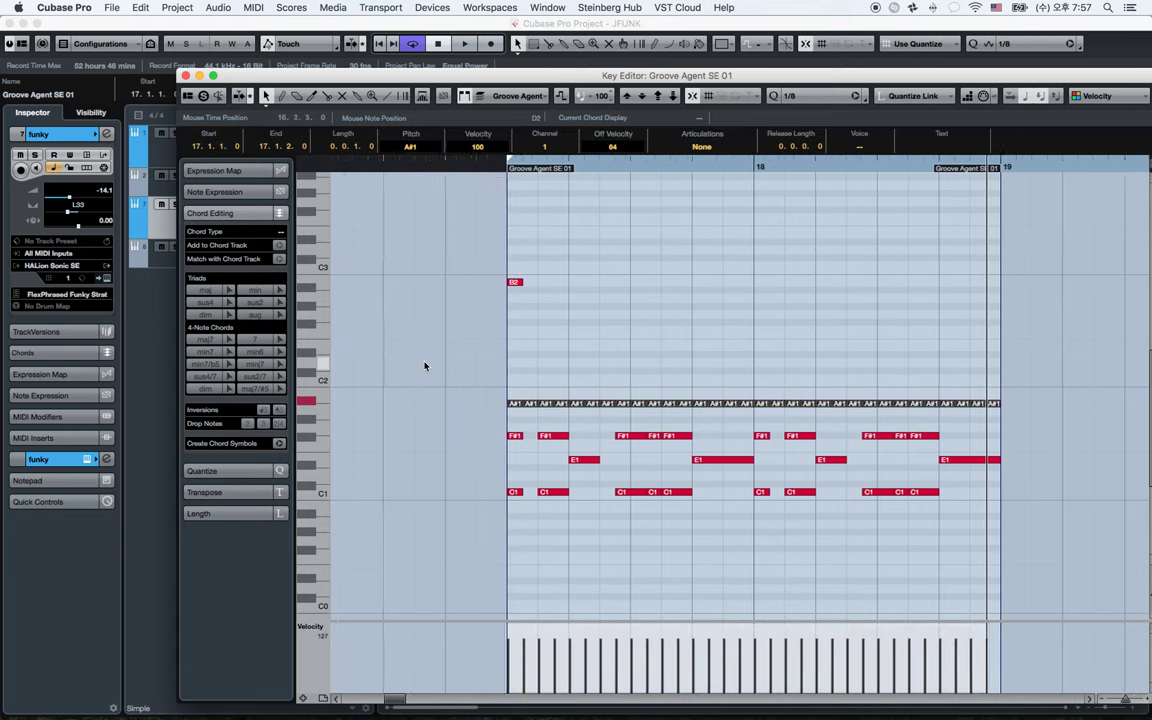
pyautogui.click(504, 373)
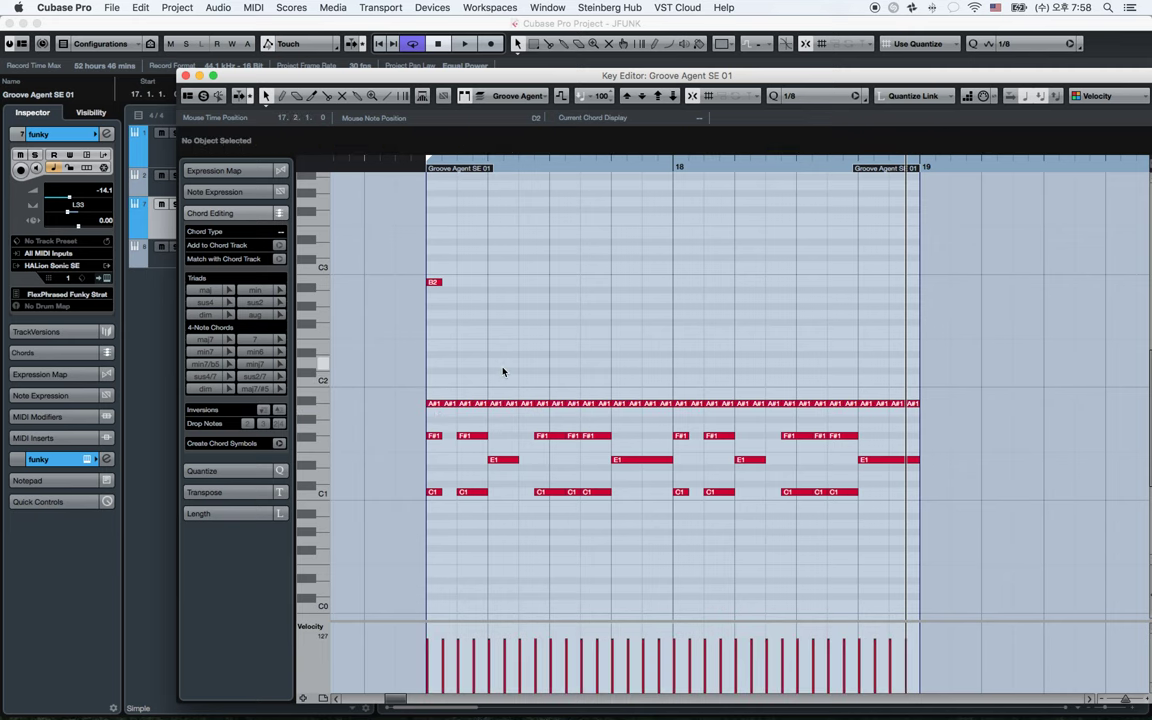
pyautogui.moveTo(561, 411); pyautogui.dragTo(975, 406)
pyautogui.press('Delete')
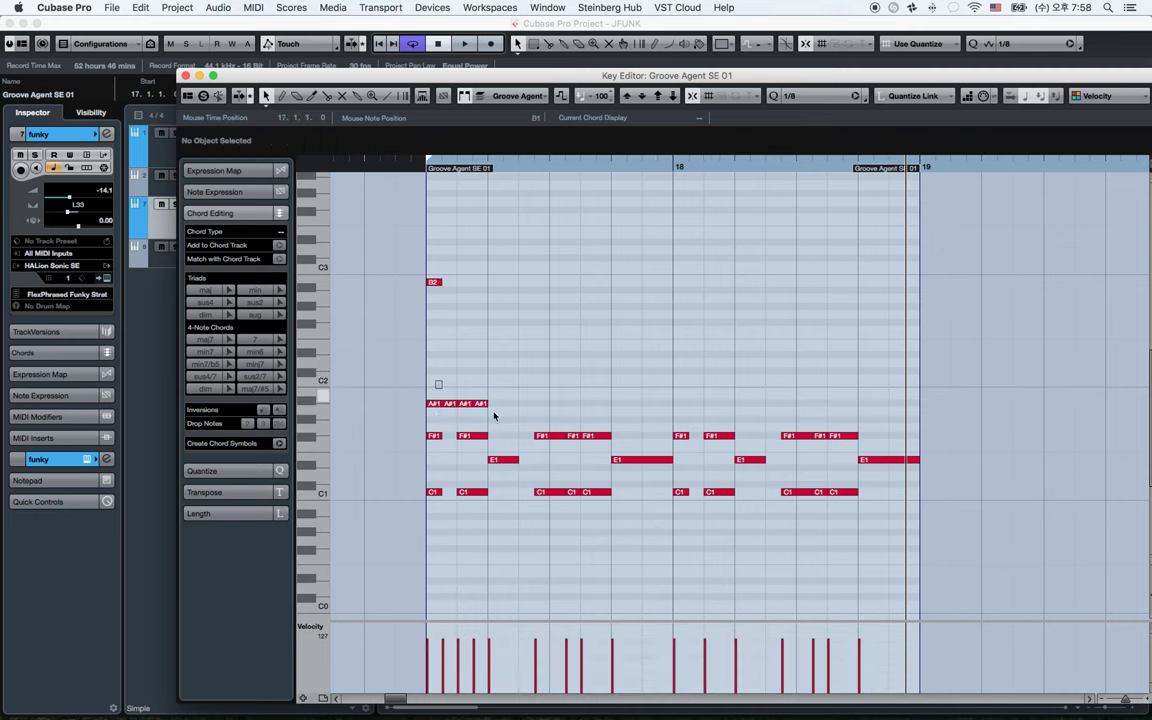
# Vary the velocities of the four remaining A#1 notes and repeat the group to the end of bar 18
pyautogui.moveTo(430, 380); pyautogui.dragTo(501, 413)
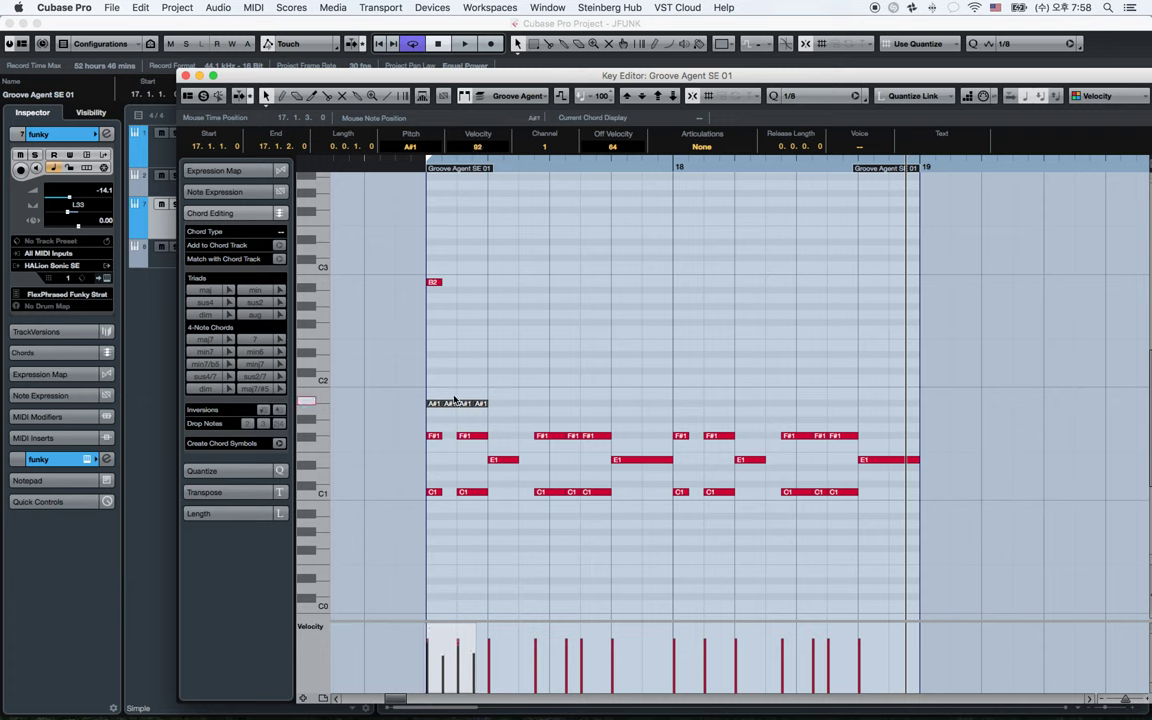
pyautogui.press('super+d')
pyautogui.press('super+d')
pyautogui.press('super+d')
pyautogui.press('super+d')
pyautogui.press('super+d')
pyautogui.press('super+d')
pyautogui.press('super+d')
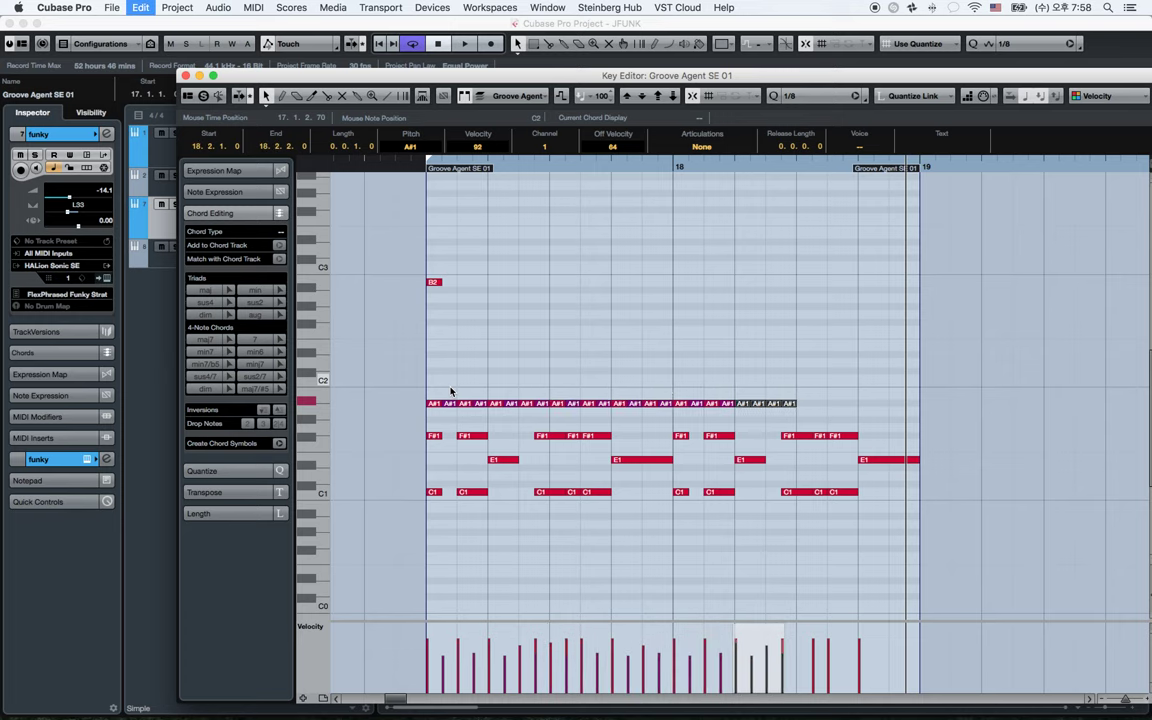
pyautogui.click(676, 355)
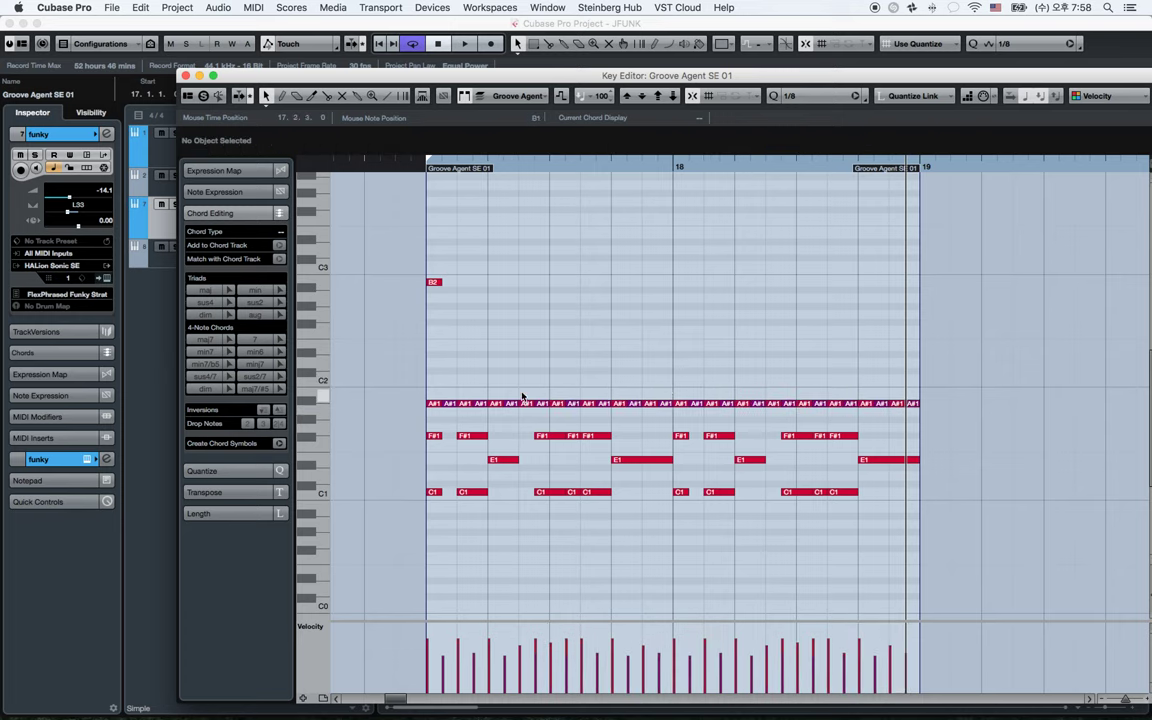
pyautogui.press('Escape')
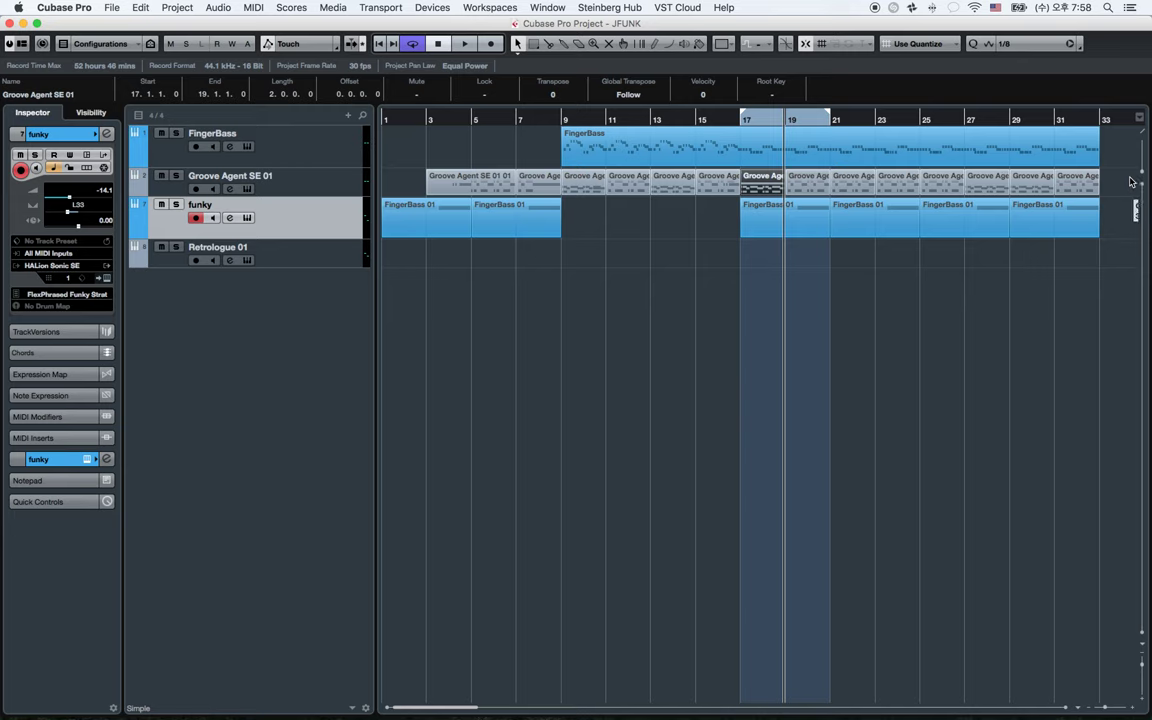
# Move the Groove Agent SE 01 parts from bar 19 onward to the Retrologue 01 track and mute that track
pyautogui.moveTo(1131, 181); pyautogui.dragTo(805, 270)
pyautogui.click(161, 247)
# Duplicate the edited Groove Agent SE 01 part at bar 17 repeatedly until the drum track is filled up to bar 33
pyautogui.click(776, 183)
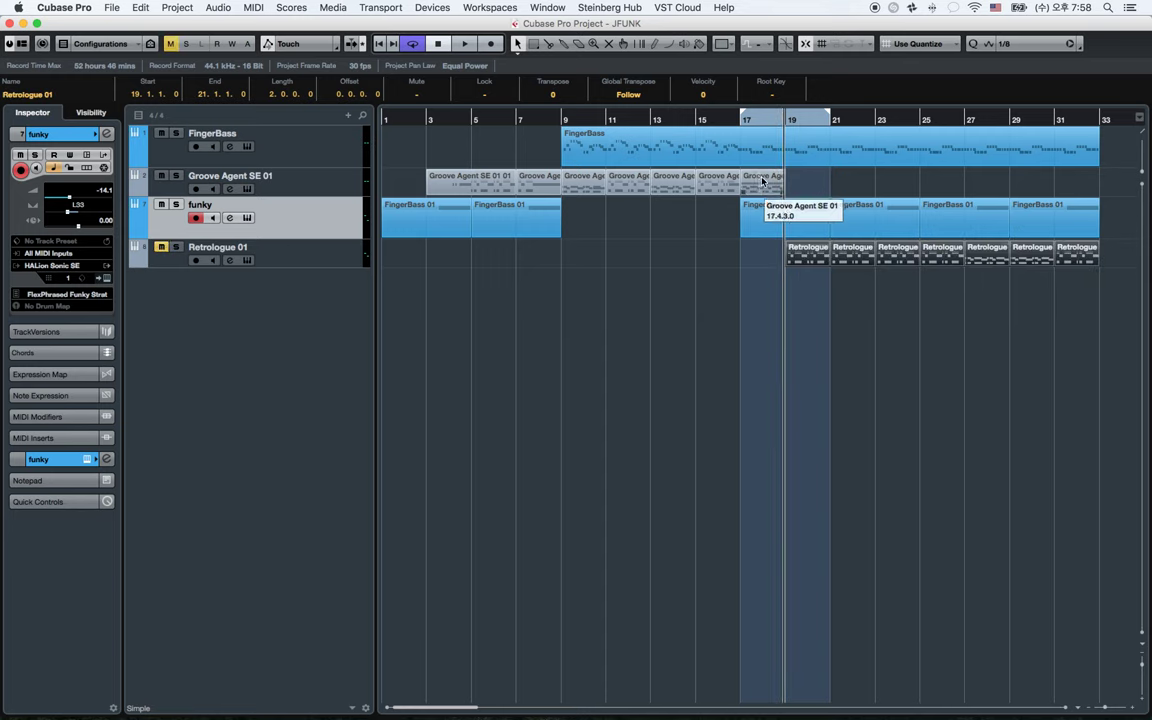
pyautogui.press('super+d')
pyautogui.press('super+d')
pyautogui.press('super+d')
pyautogui.press('super+d')
pyautogui.press('super+d')
pyautogui.press('super+d')
pyautogui.press('super+d')
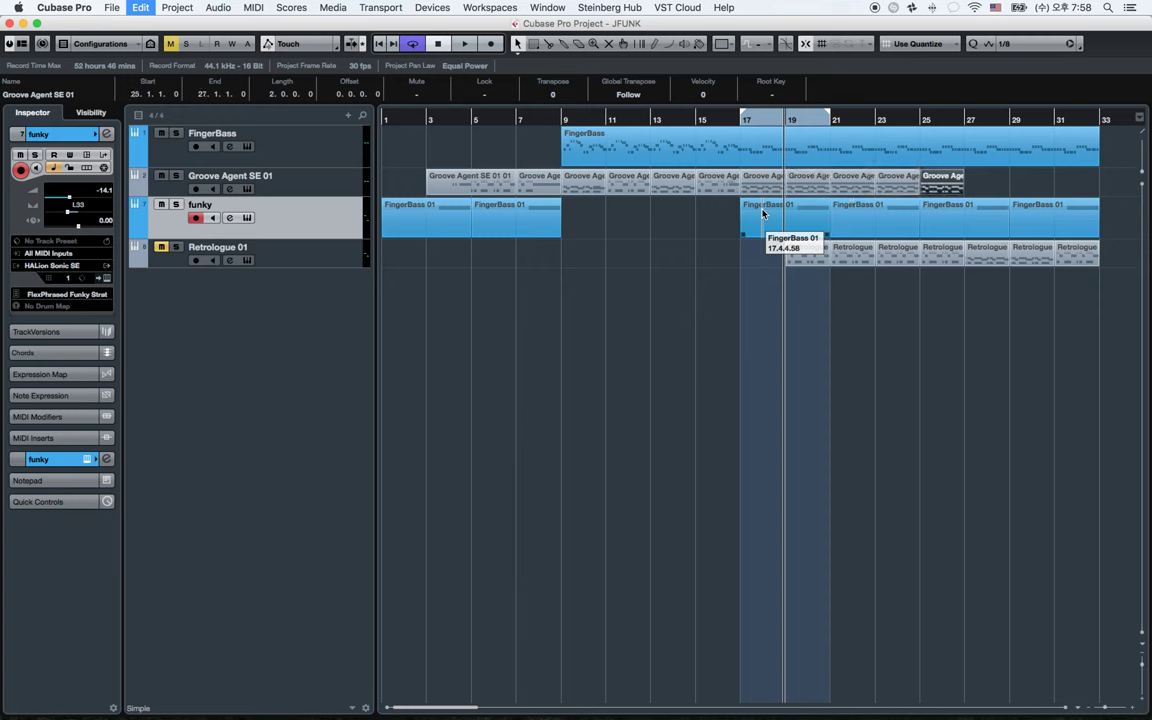
# During playback, raise the HH fader to about -6.98 and the Groove Agent SE 01 fader to about -8.55 in the MixConsole
pyautogui.press('space')
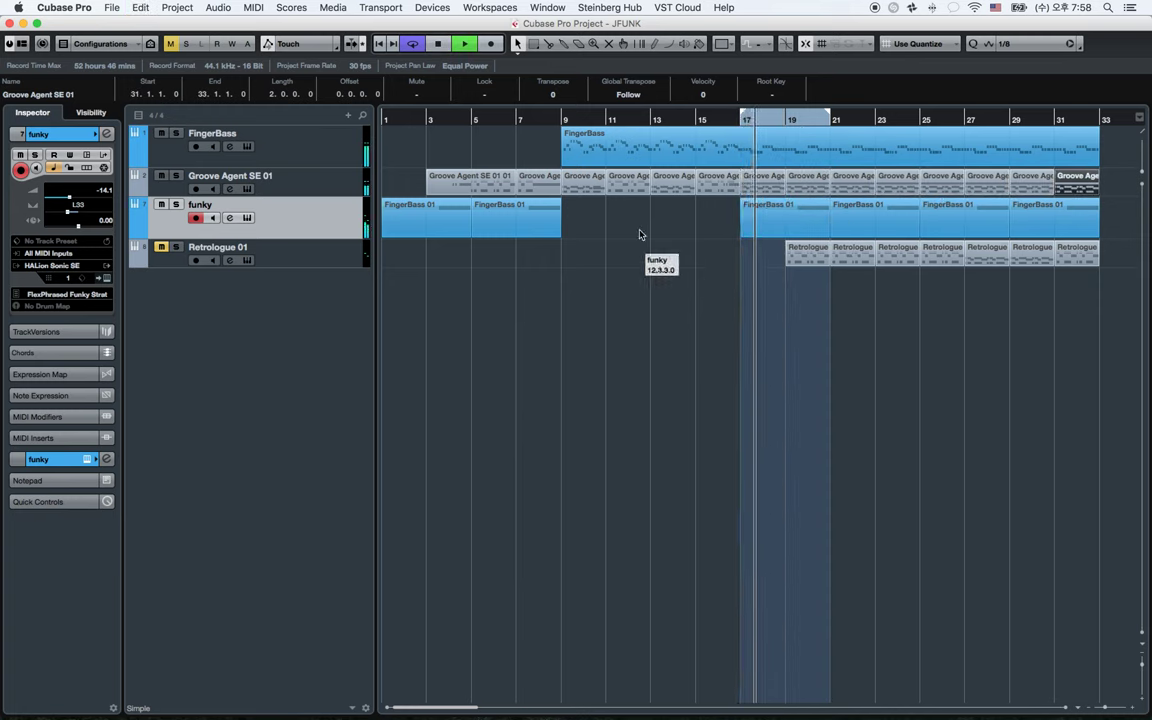
pyautogui.press('F3')
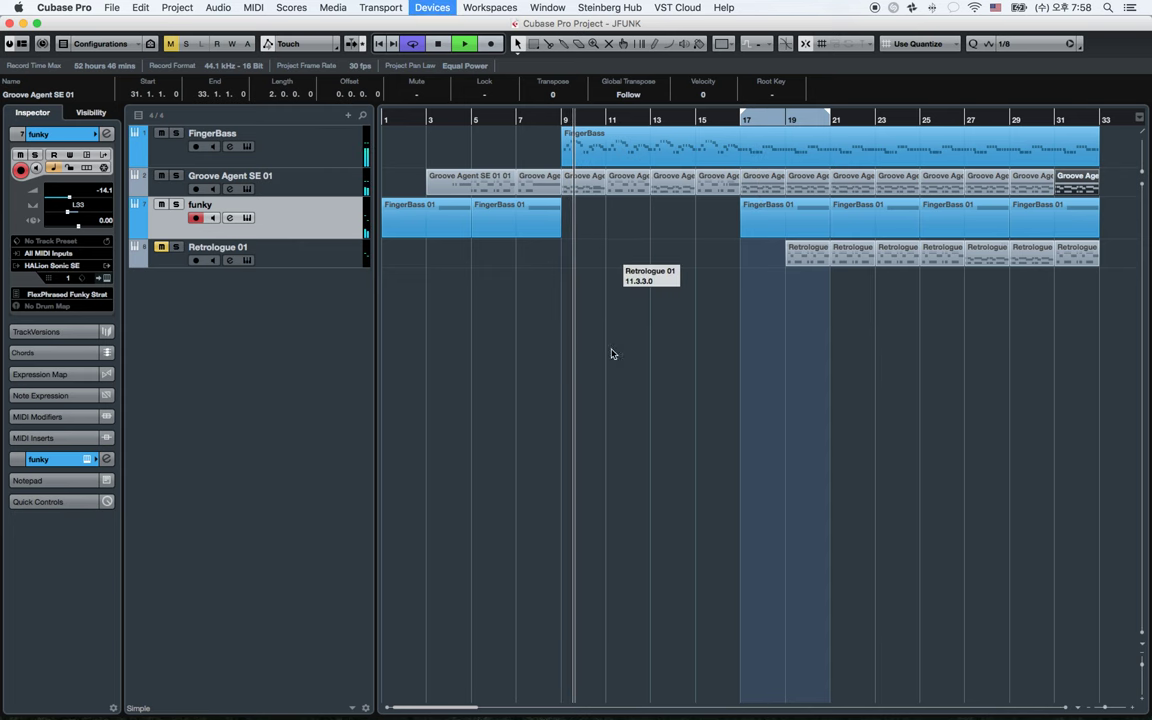
pyautogui.moveTo(447, 537); pyautogui.dragTo(447, 526)
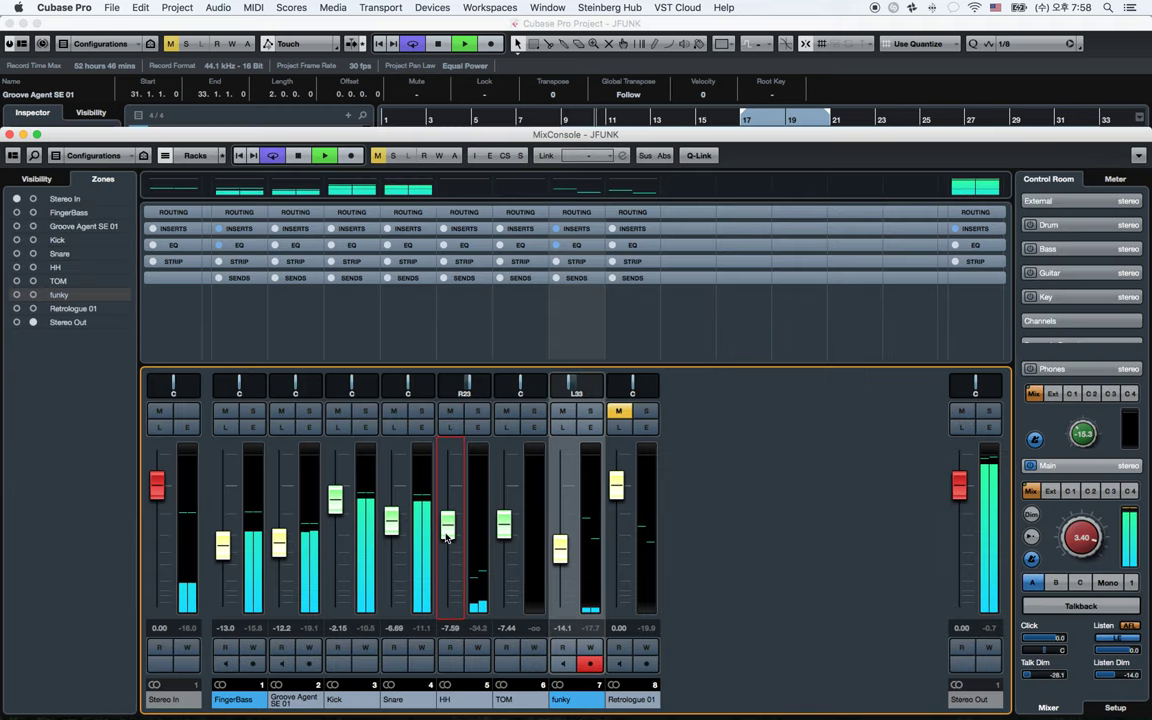
pyautogui.moveTo(274, 561); pyautogui.dragTo(280, 540)
pyautogui.moveTo(447, 527); pyautogui.dragTo(447, 528)
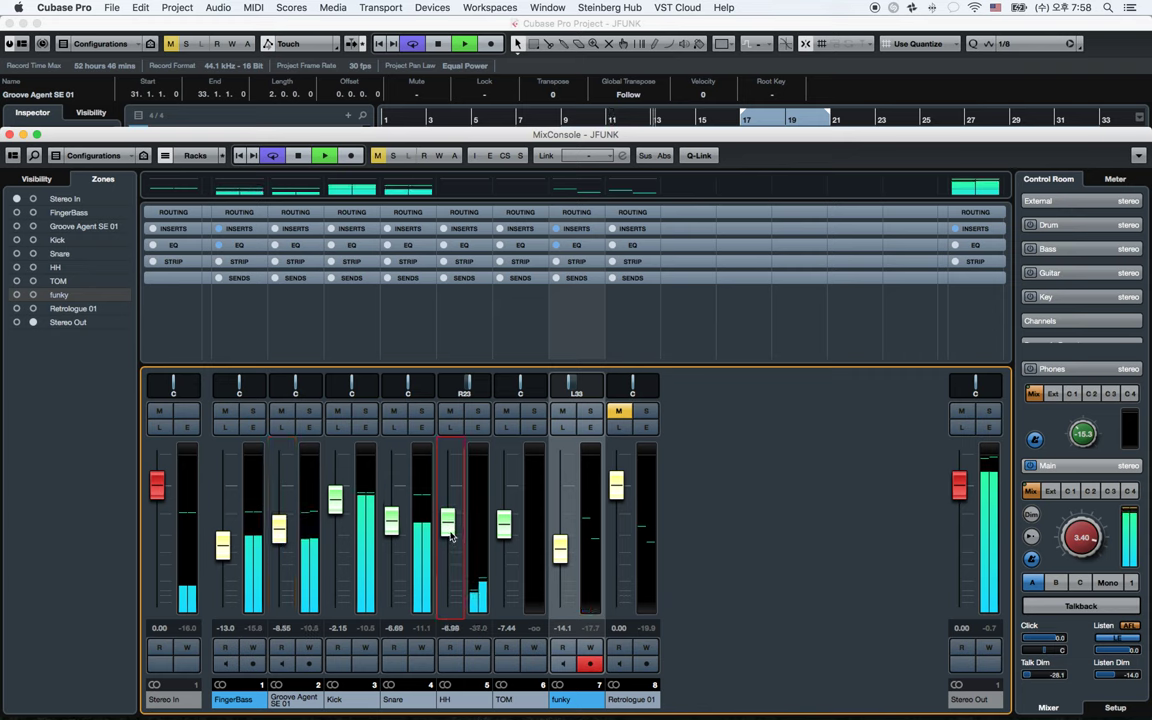
pyautogui.press('F3')
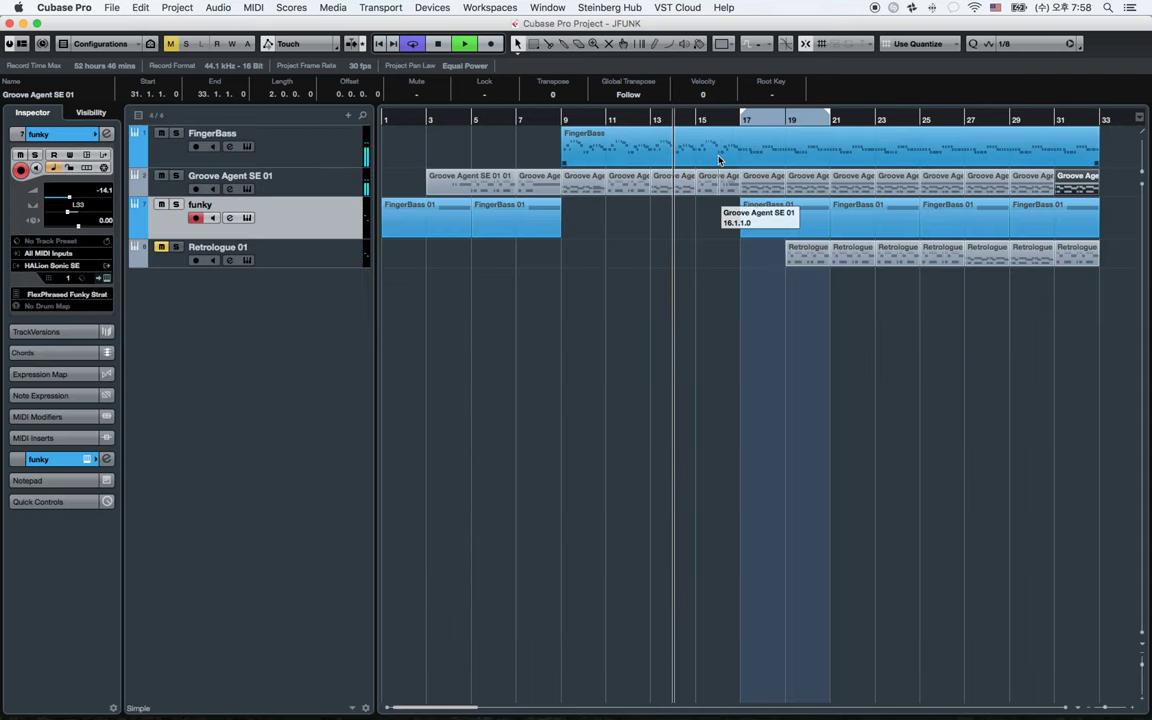
# Play from bar 17, open the FingerBass part in the Key Editor, and remove its Brightness controller lane
pyautogui.click(733, 123)
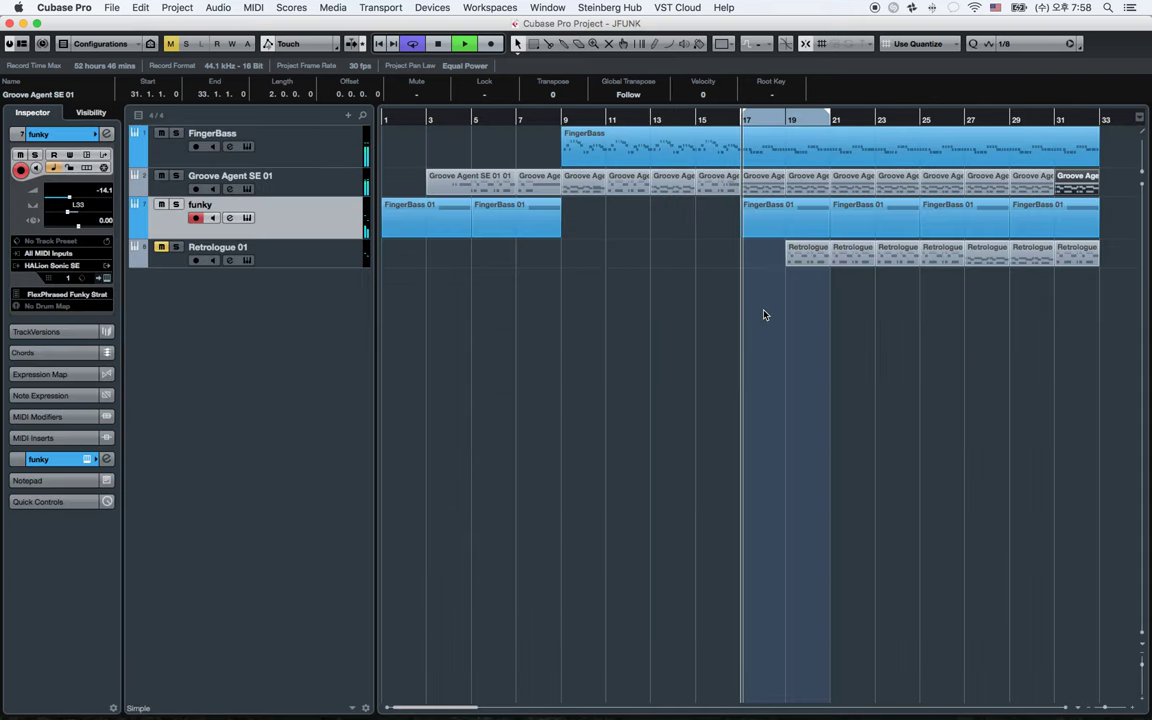
pyautogui.click(666, 314)
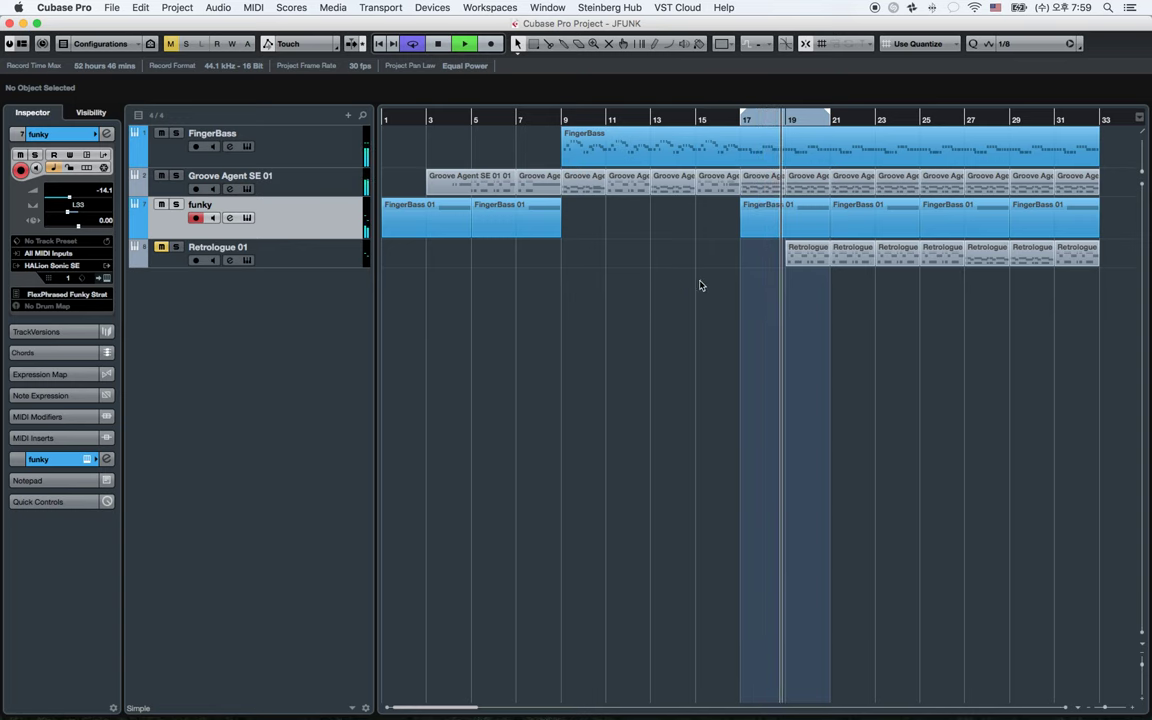
pyautogui.doubleClick(692, 145)
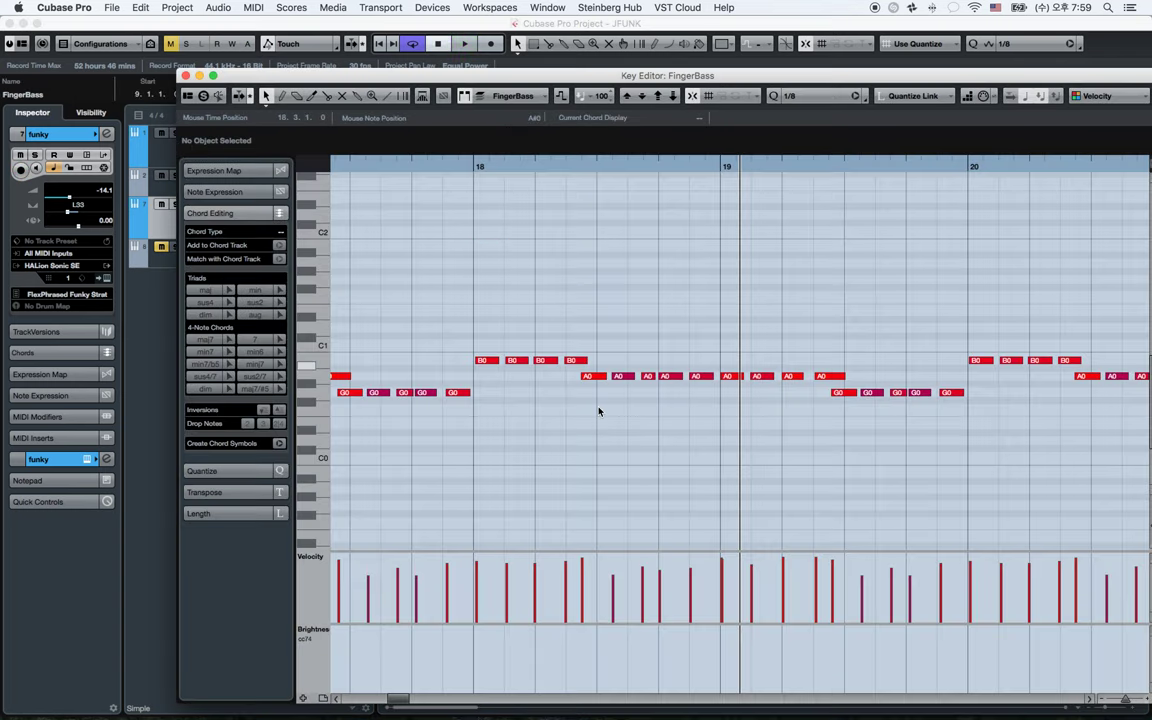
pyautogui.hotkey('shift', 'f')
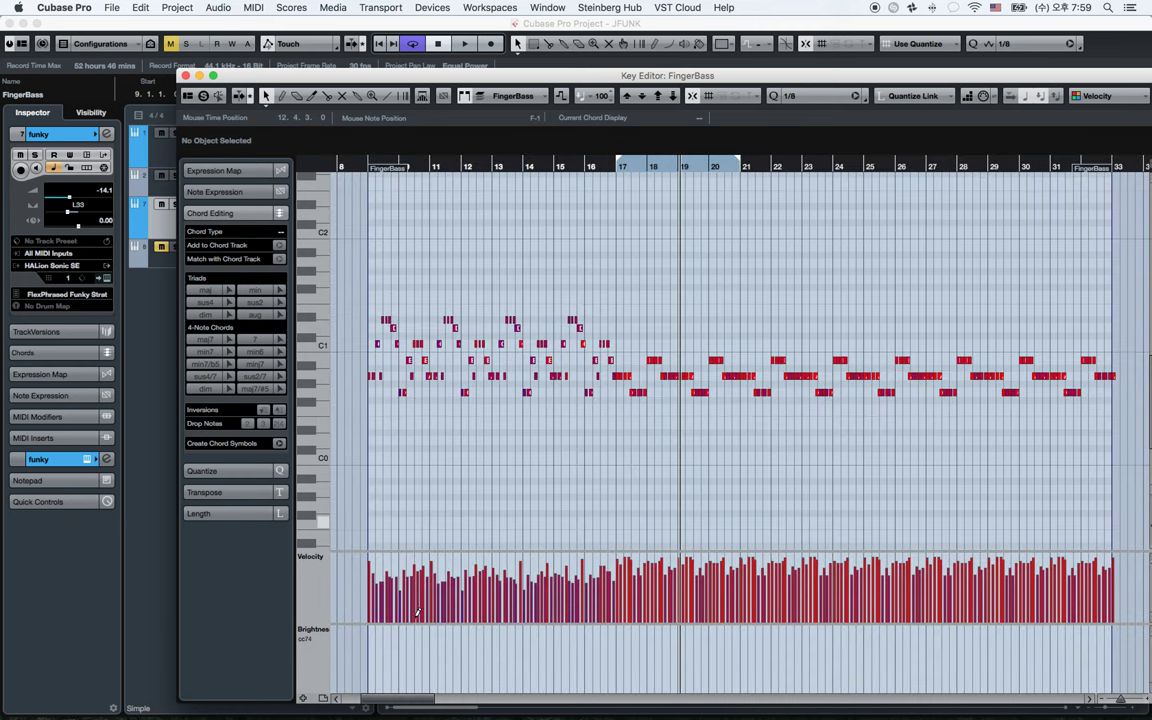
pyautogui.click(330, 630)
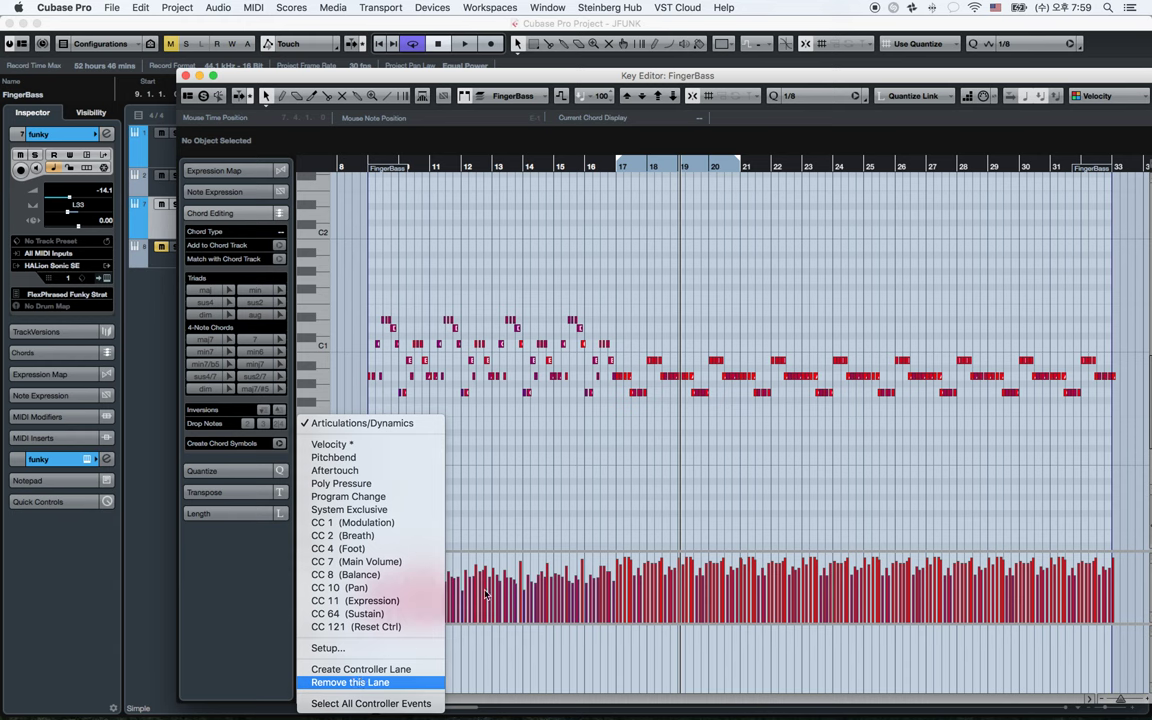
pyautogui.click(350, 682)
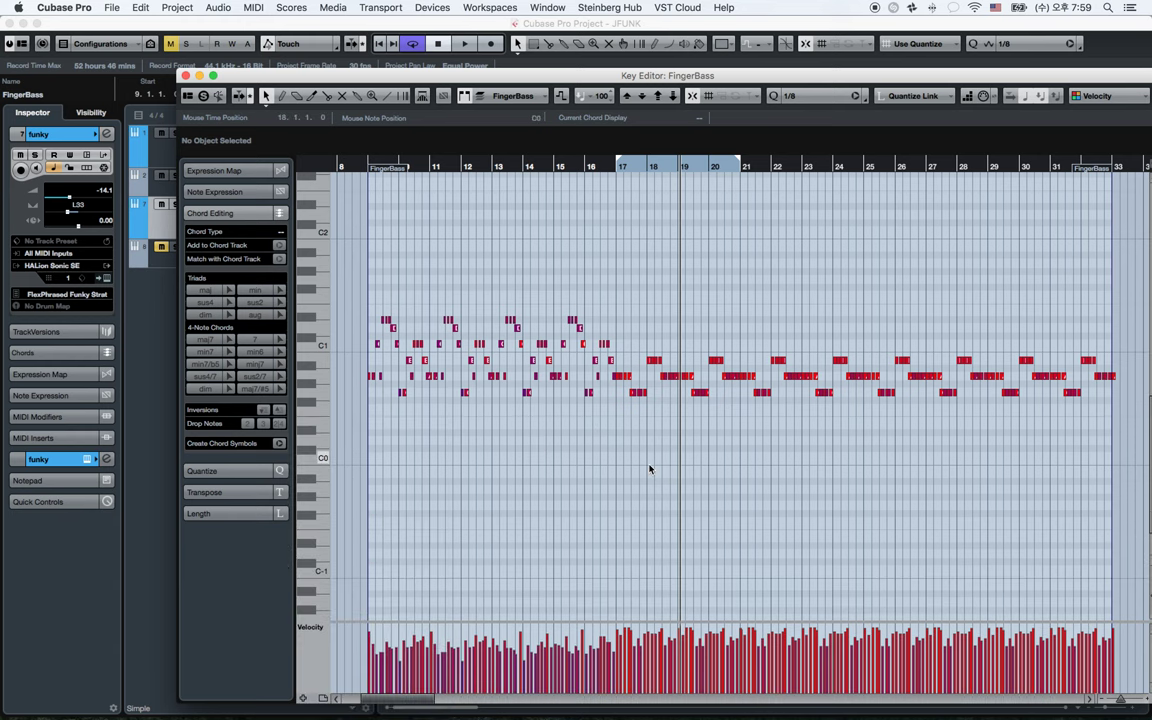
# Examine the FingerBass notes and velocities around bars 15 to 21 and close the Key Editor
pyautogui.scroll(10, 649, 469)
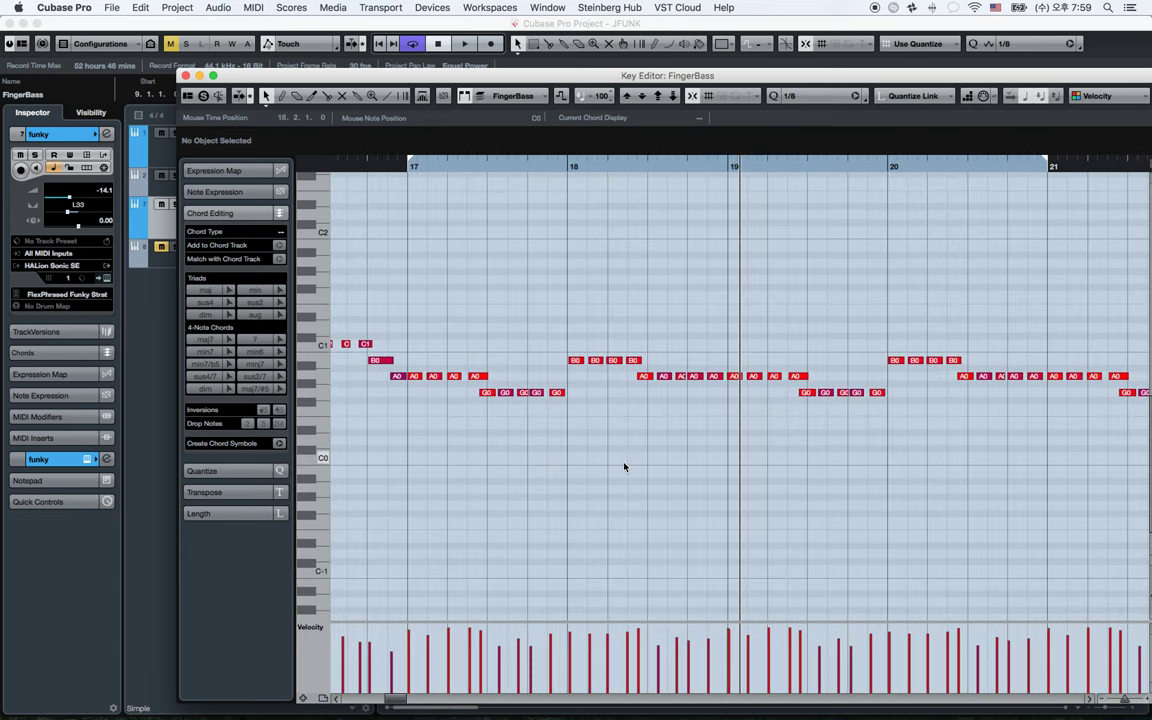
pyautogui.hscroll(-5, 624, 467)
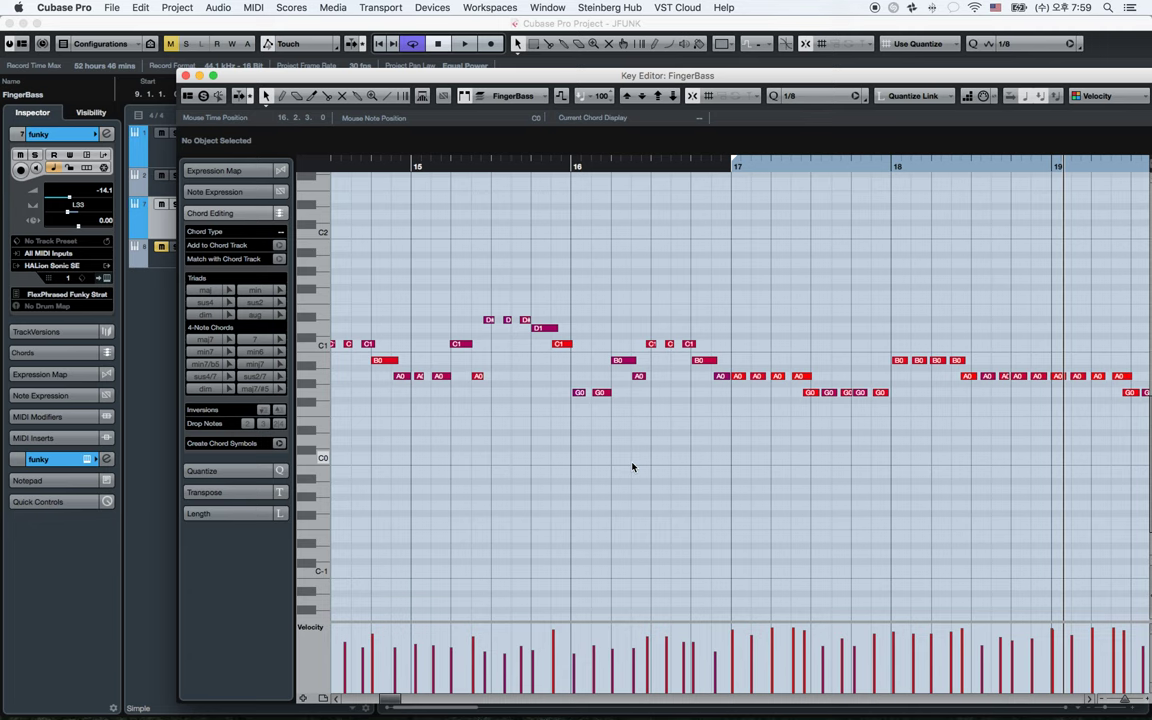
pyautogui.hotkey('shift', 'f')
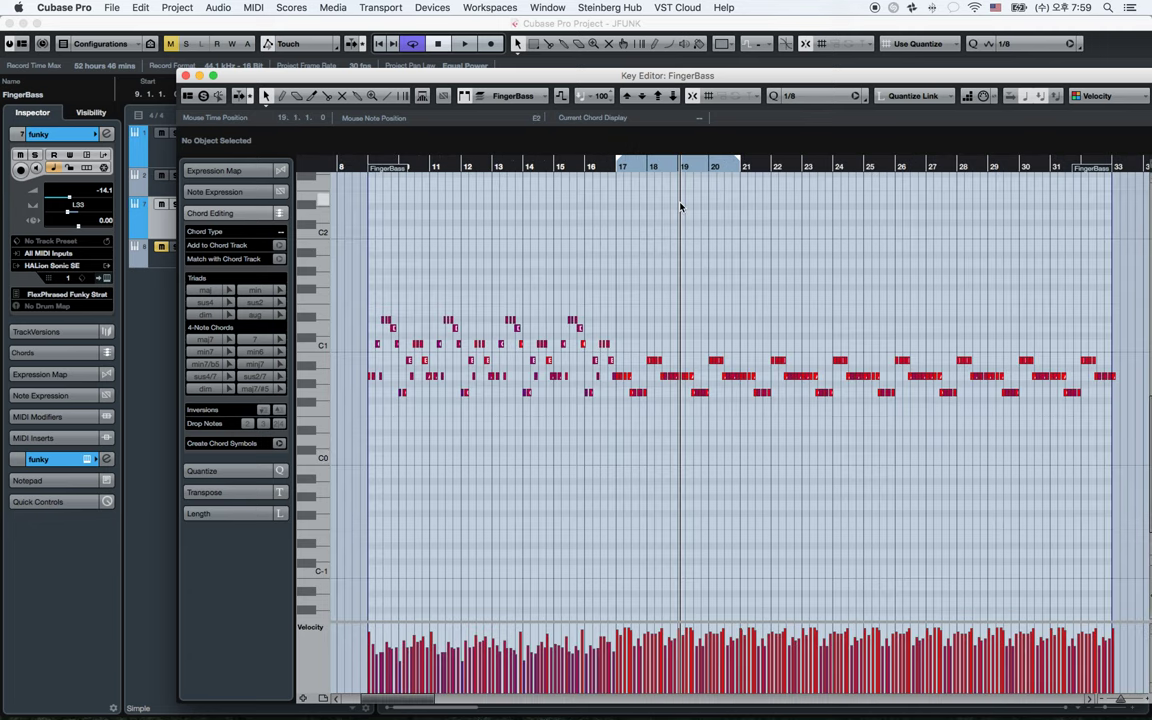
pyautogui.press('Return')
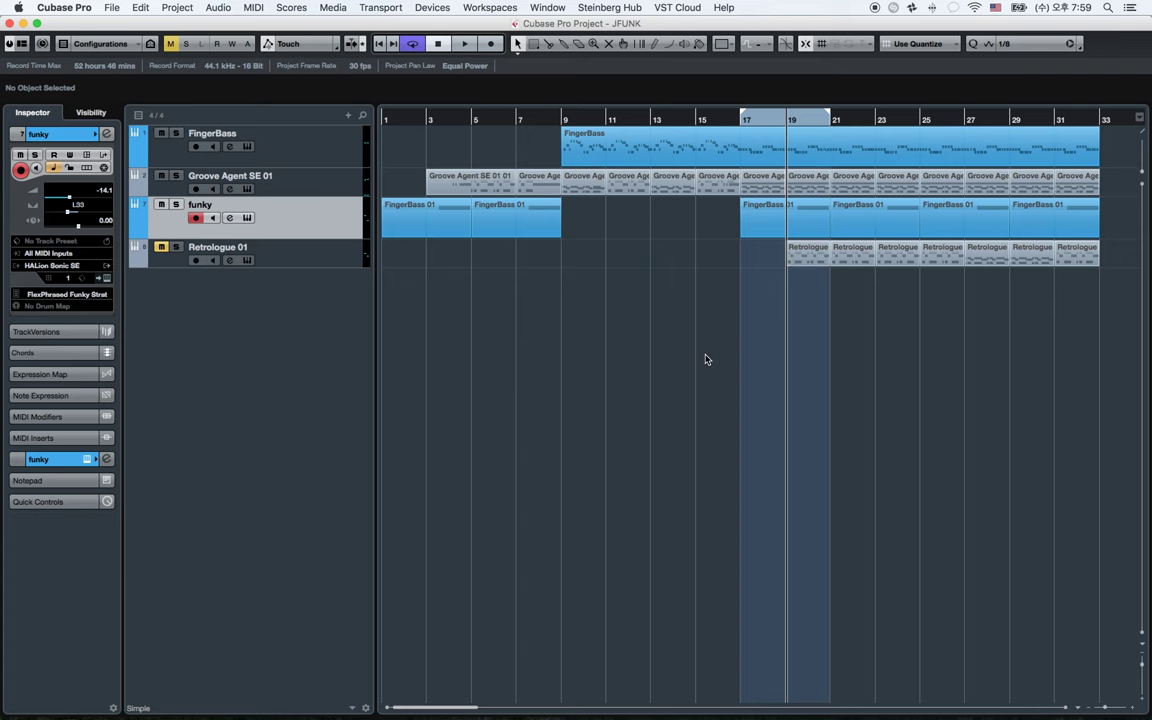
pyautogui.press('F3')
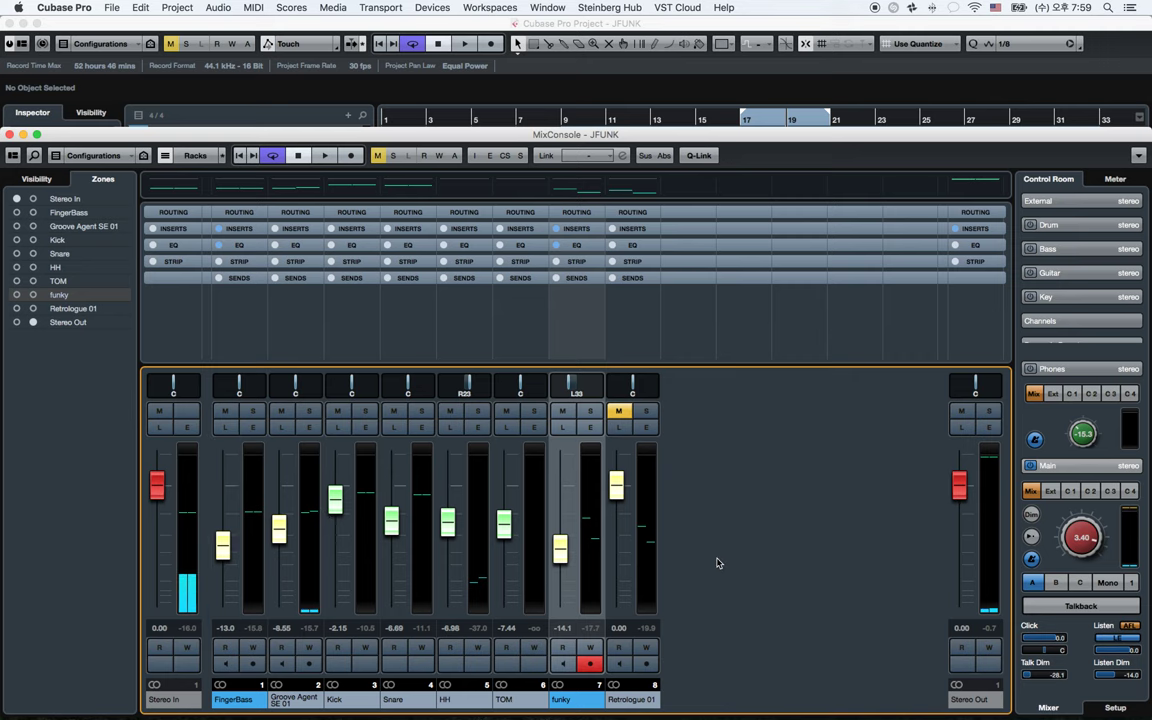
pyautogui.press('F3')
pyautogui.rightClick(309, 302)
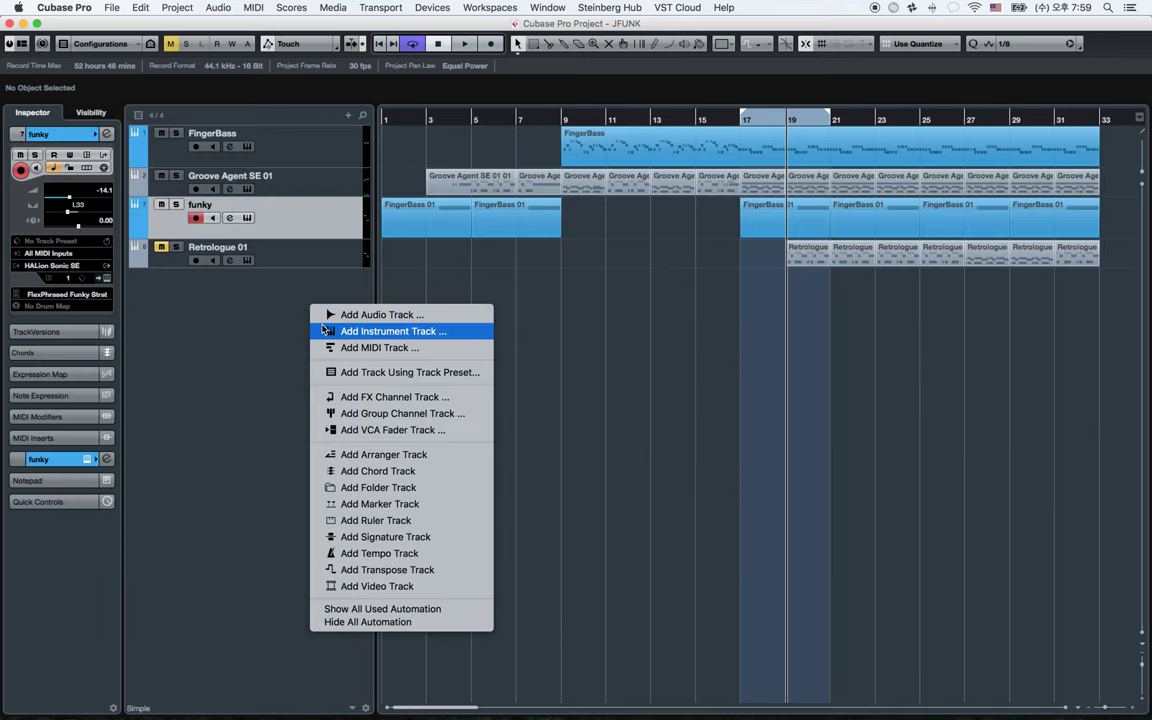
pyautogui.press('Escape')
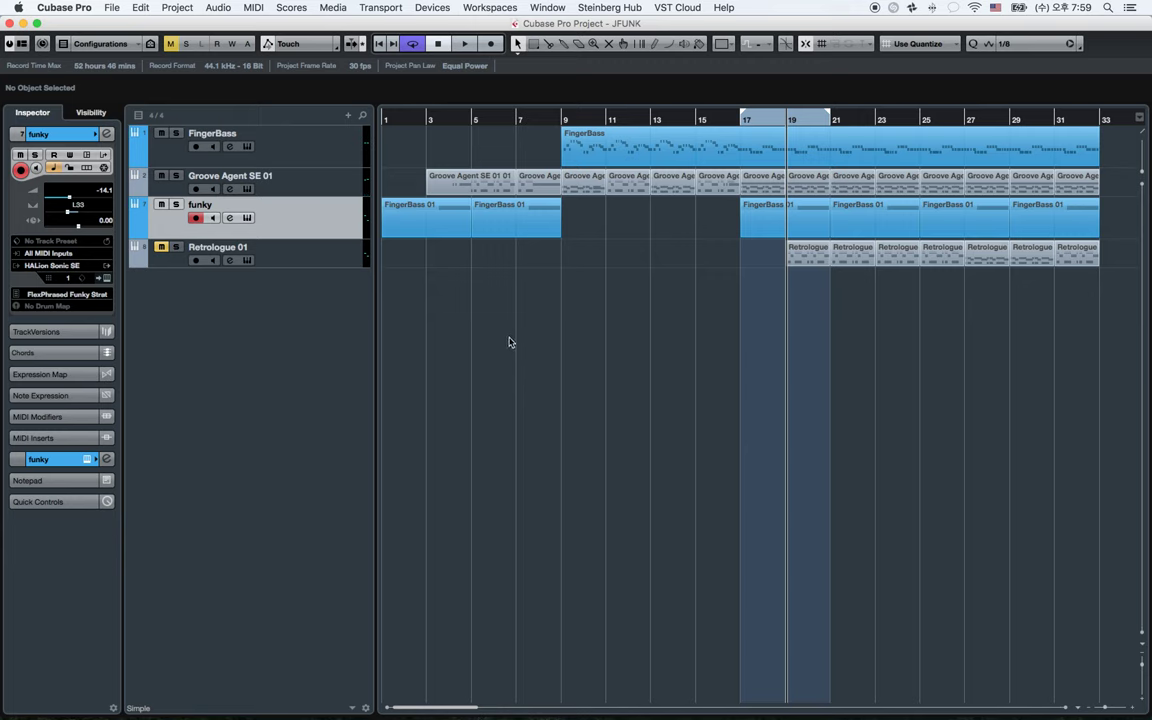
# Save the project
pyautogui.press('super+s')
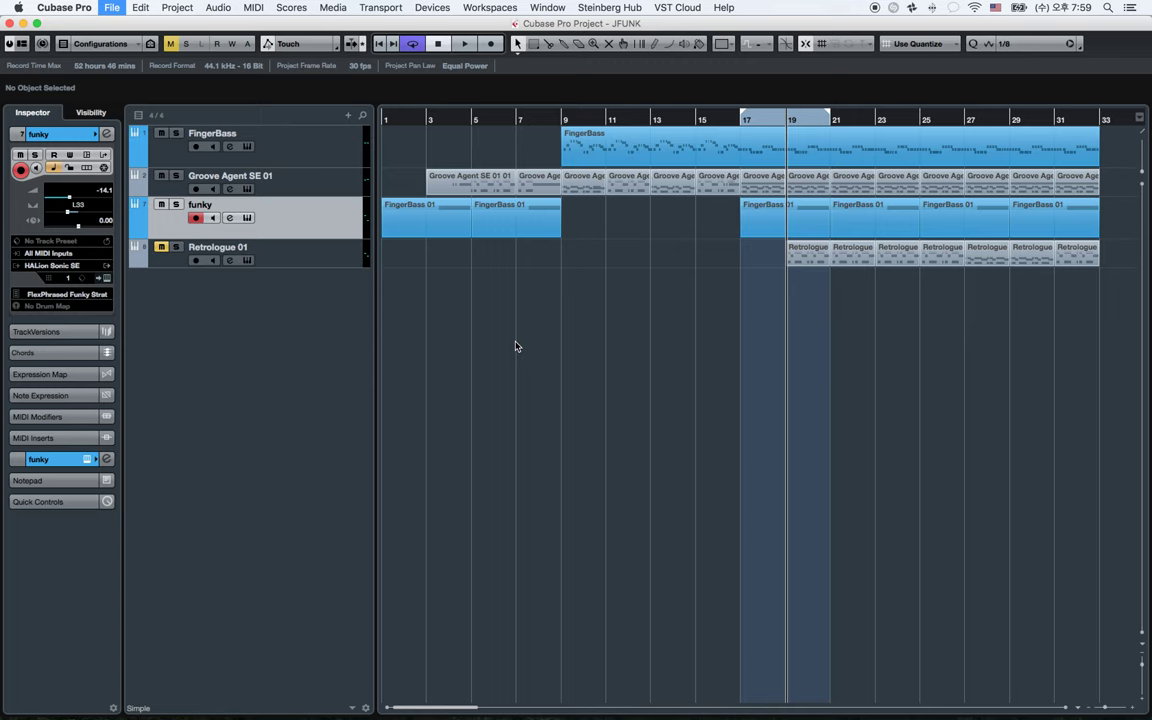